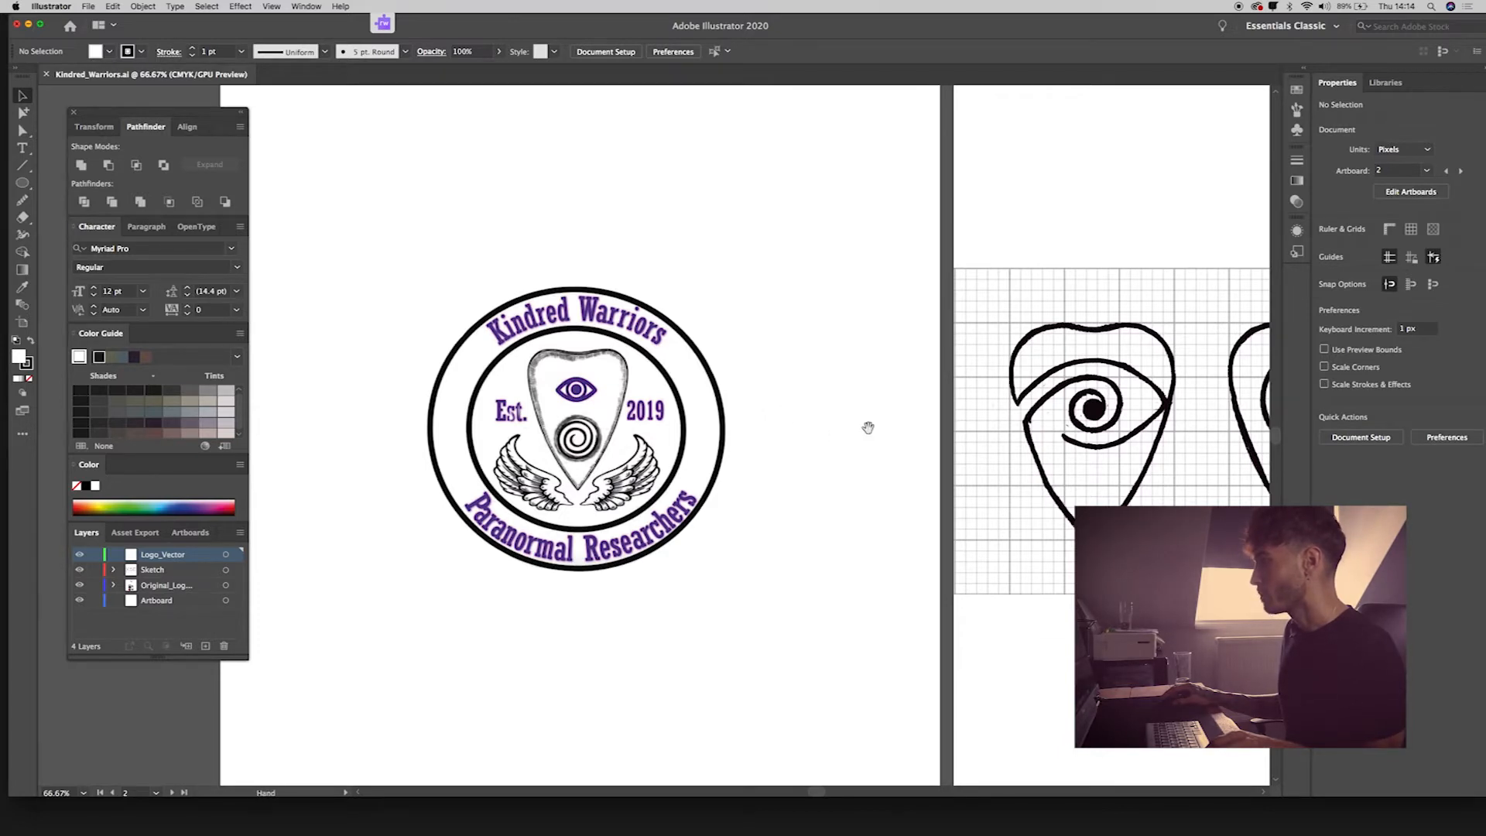
Set up the Line Segment tool with no fill and a magenta stroke for tracing the planchette sketches.
scroll(864, 429, right, 10)
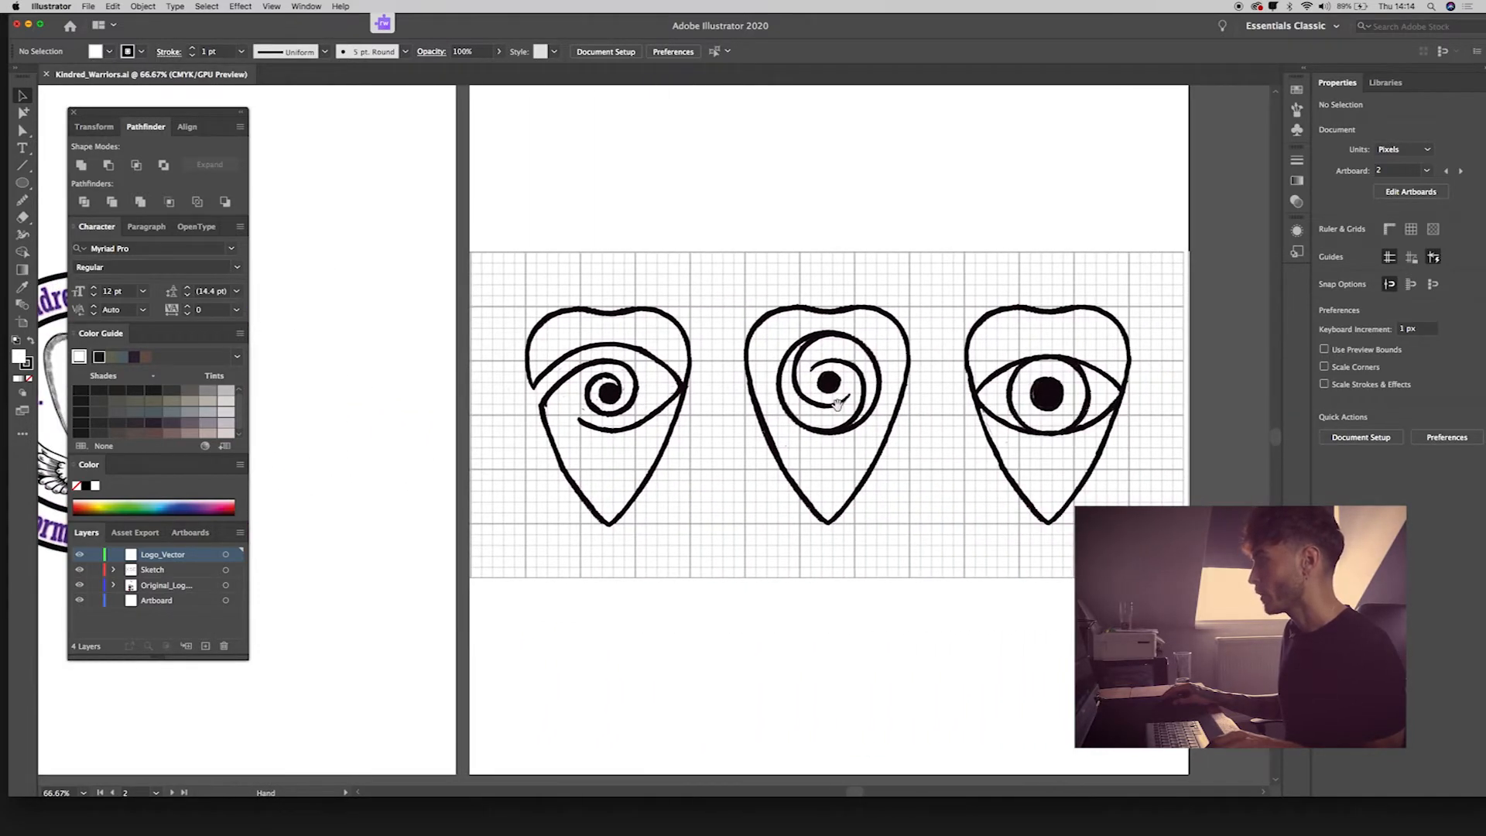
drag(834, 404, 755, 406)
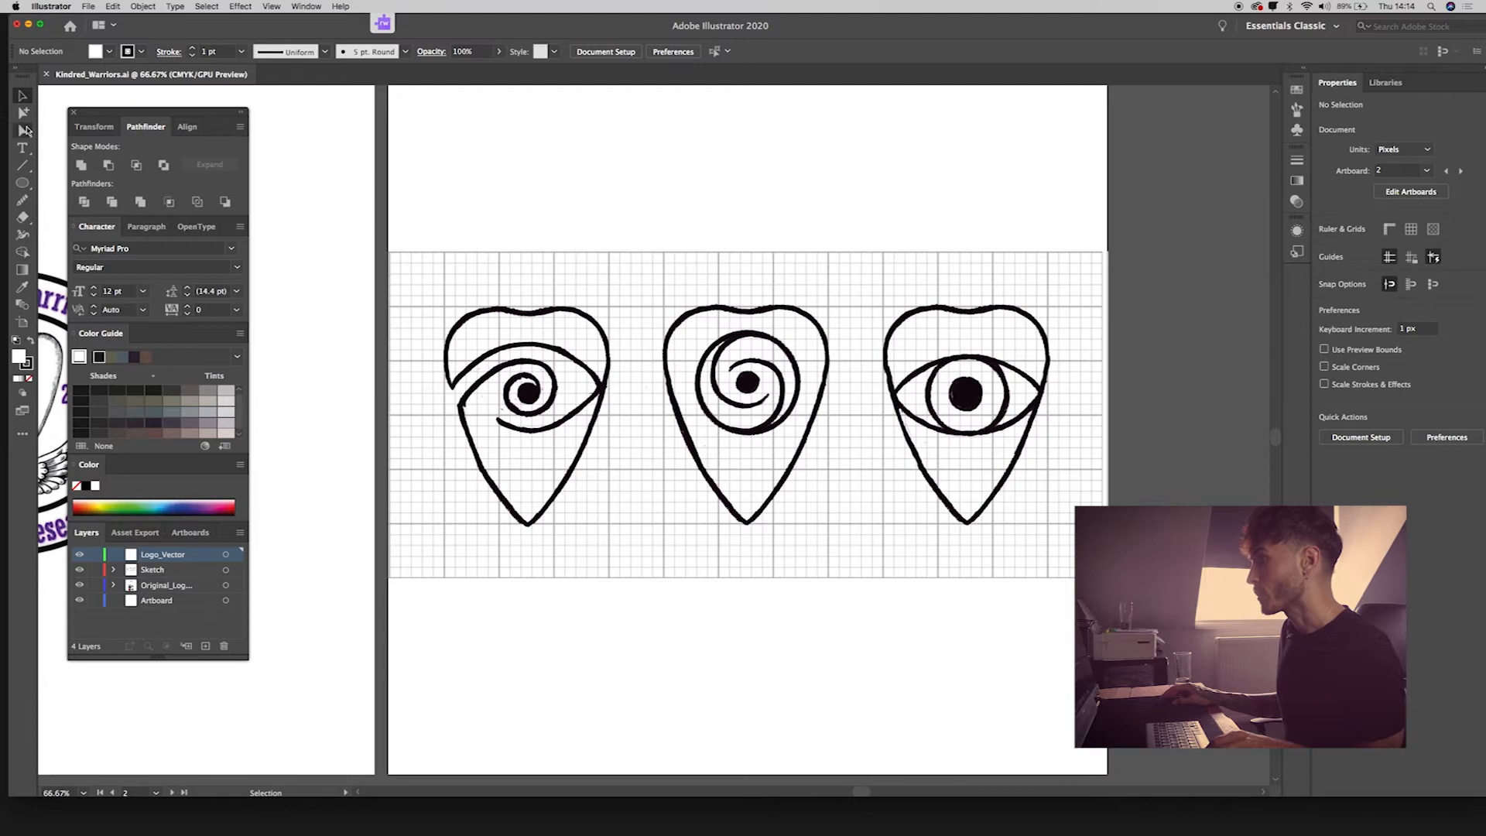
click(23, 167)
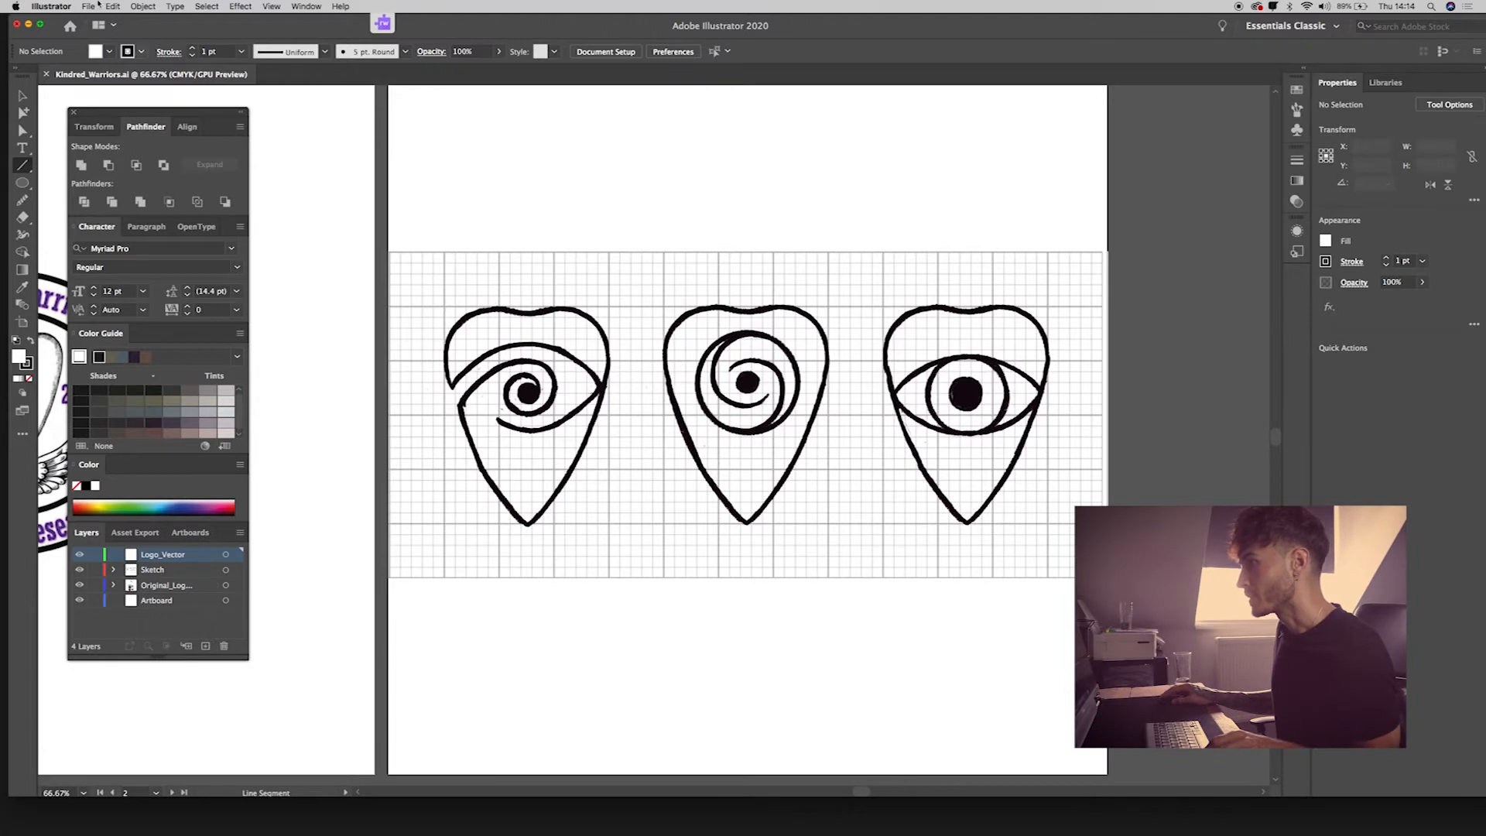
click(110, 51)
click(10, 76)
click(141, 52)
click(141, 52)
click(101, 75)
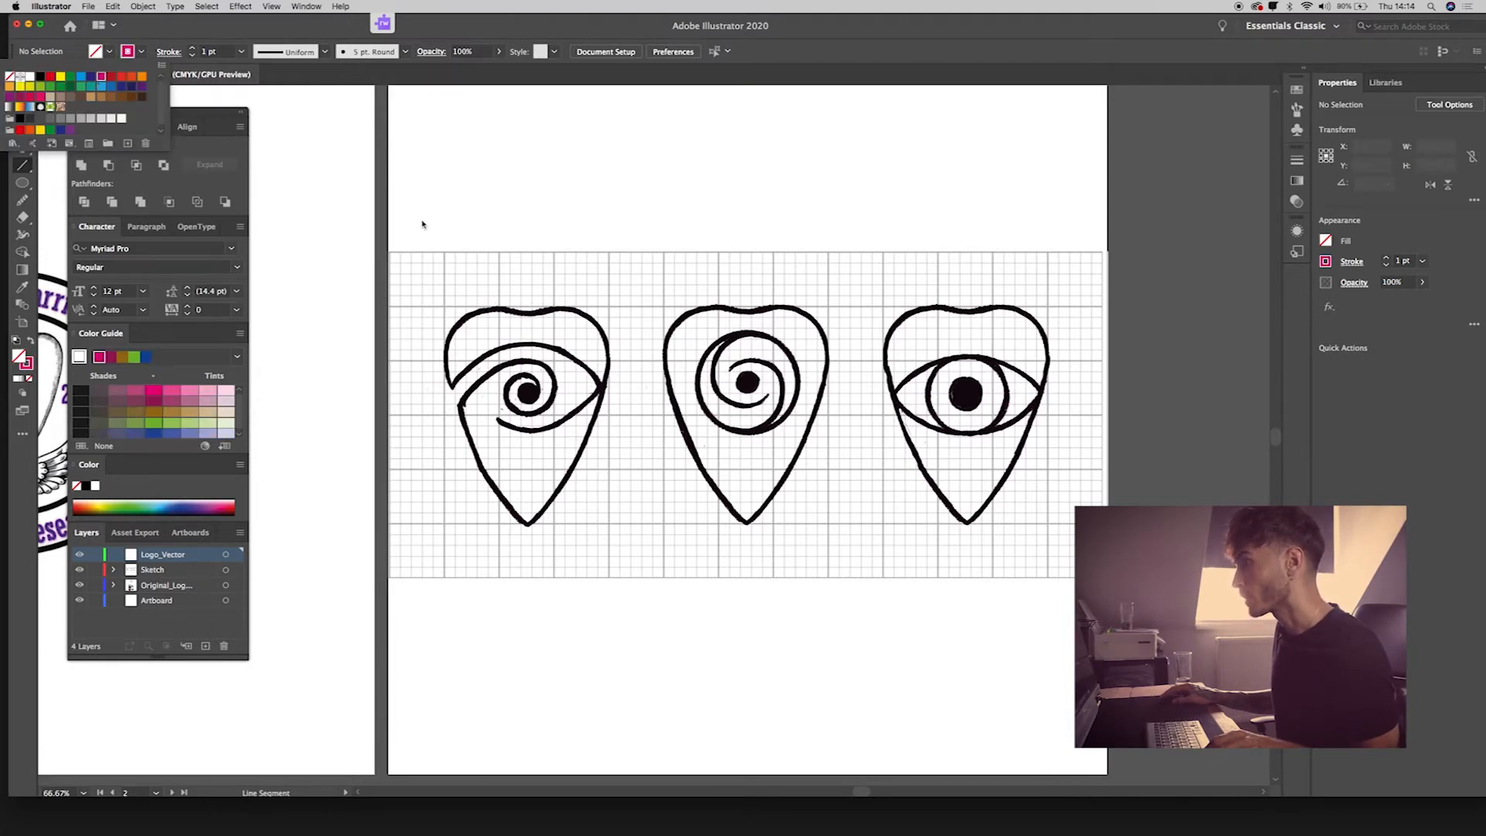
Draw a vertical guide line about 326 px tall along the left edge of the first planchette sketch.
drag(445, 308, 445, 524)
key(v)
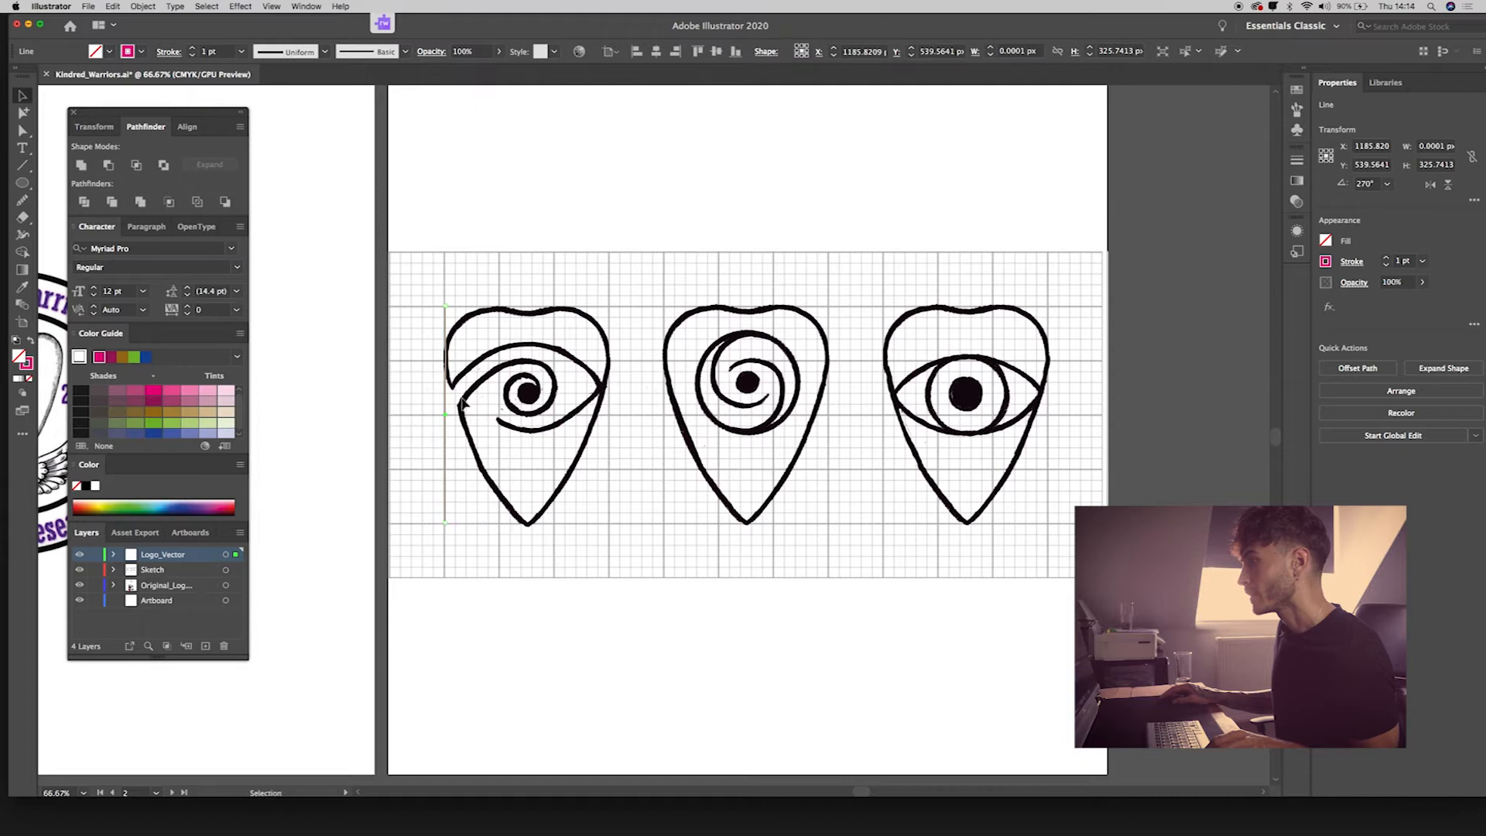
click(493, 270)
key(super+equal)
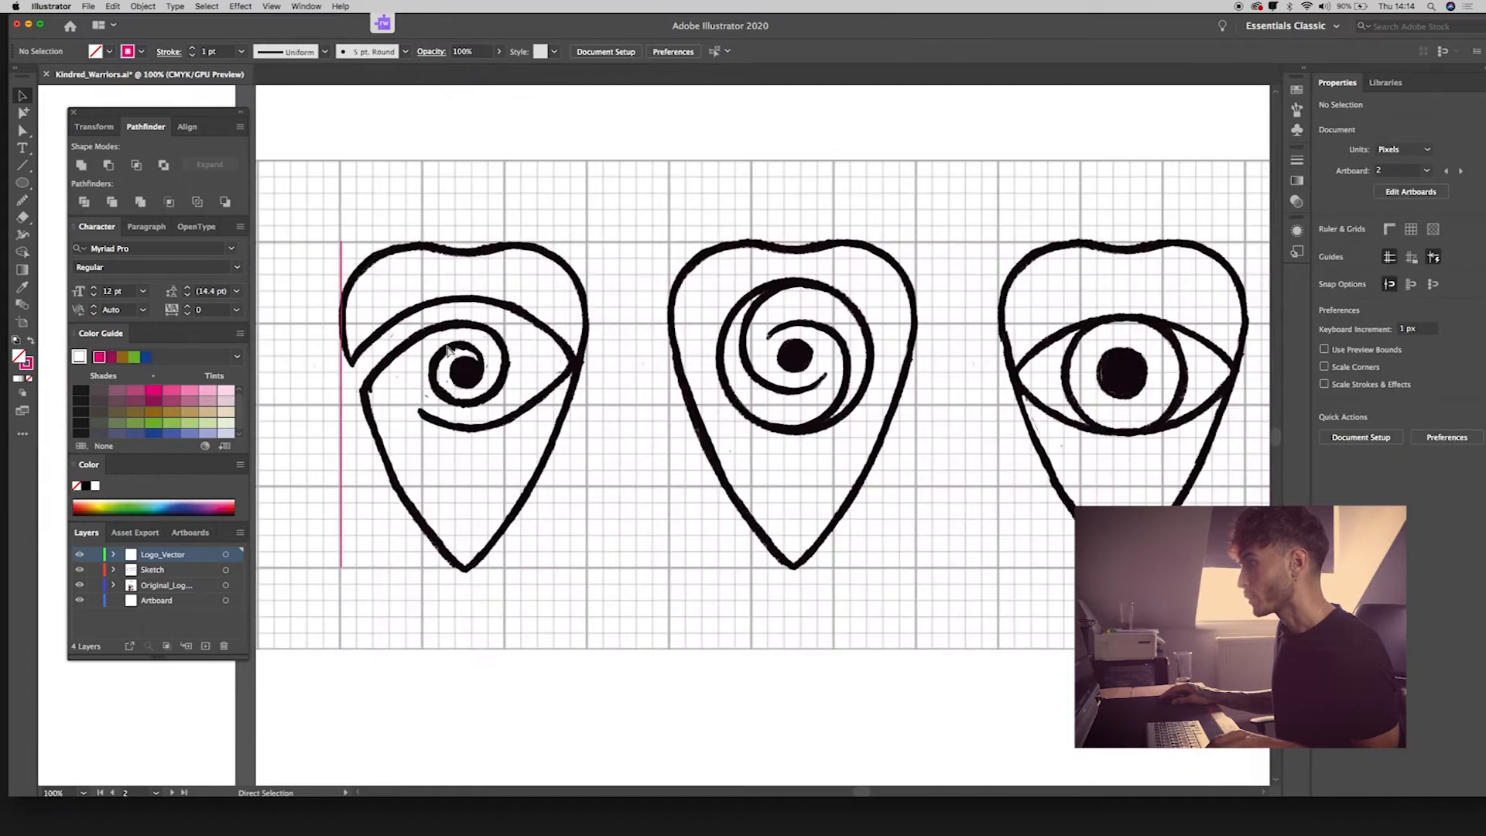
Duplicate the vertical guide line onto the first sketch's centre axis and its right edge.
drag(449, 350, 643, 376)
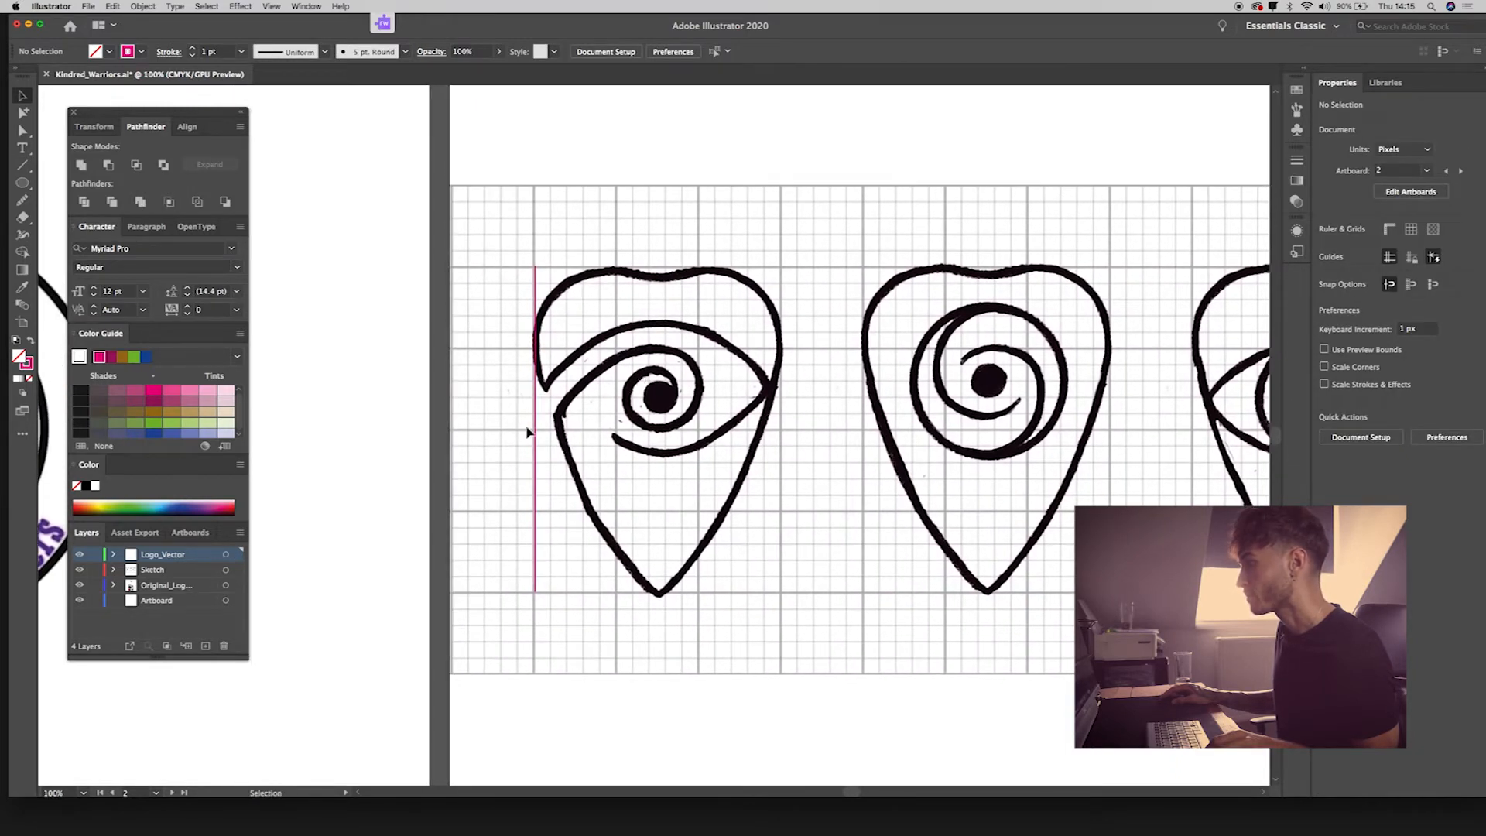
drag(537, 437, 658, 455)
click(801, 467)
click(685, 454)
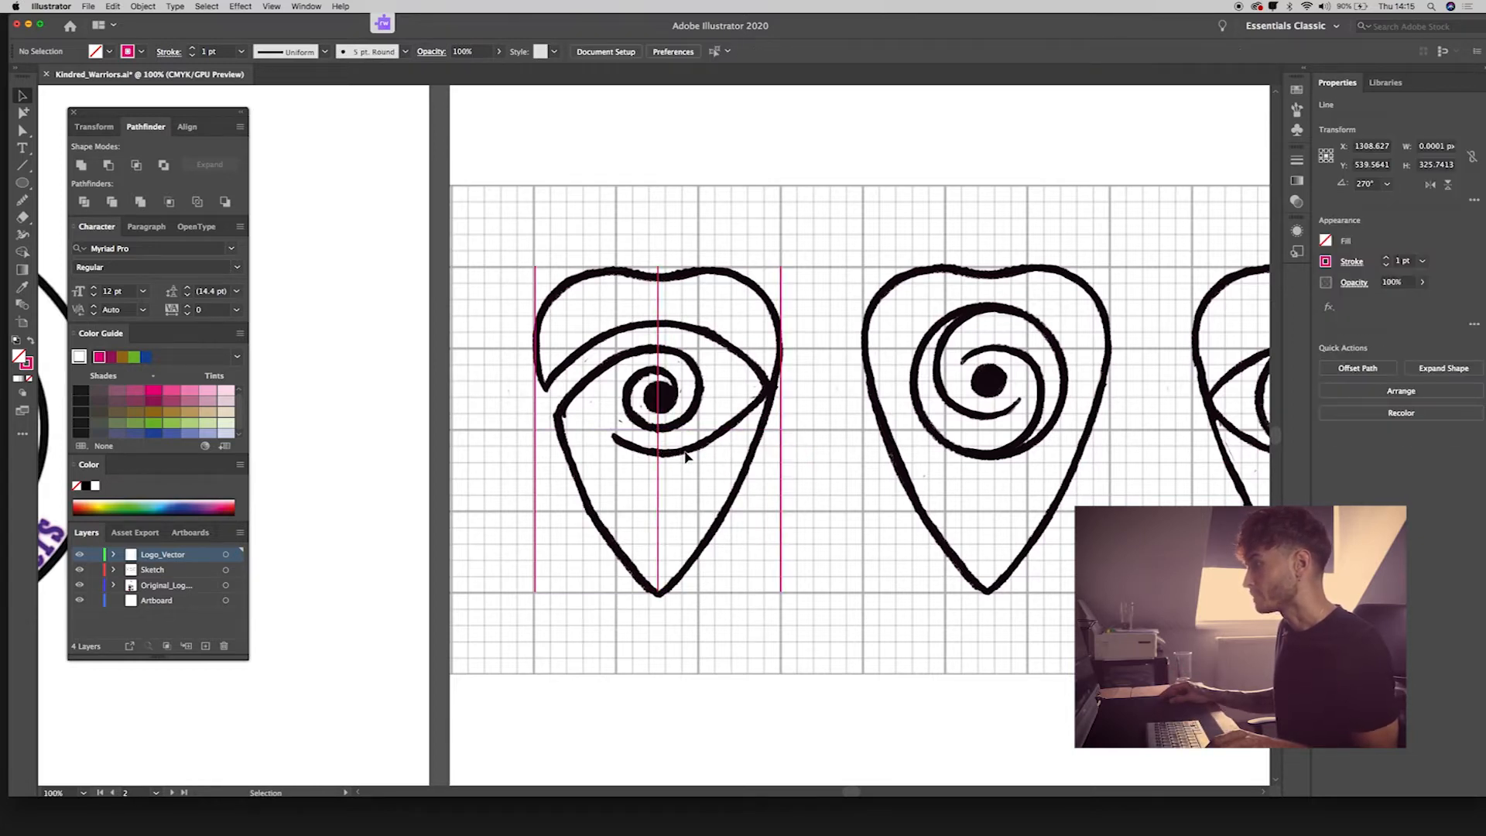
Rotate a copy of the centre line 90° about its midpoint, and duplicate that horizontal line to the sketch's top and bottom.
click(657, 456)
key(v)
key(r)
drag(658, 267, 794, 406)
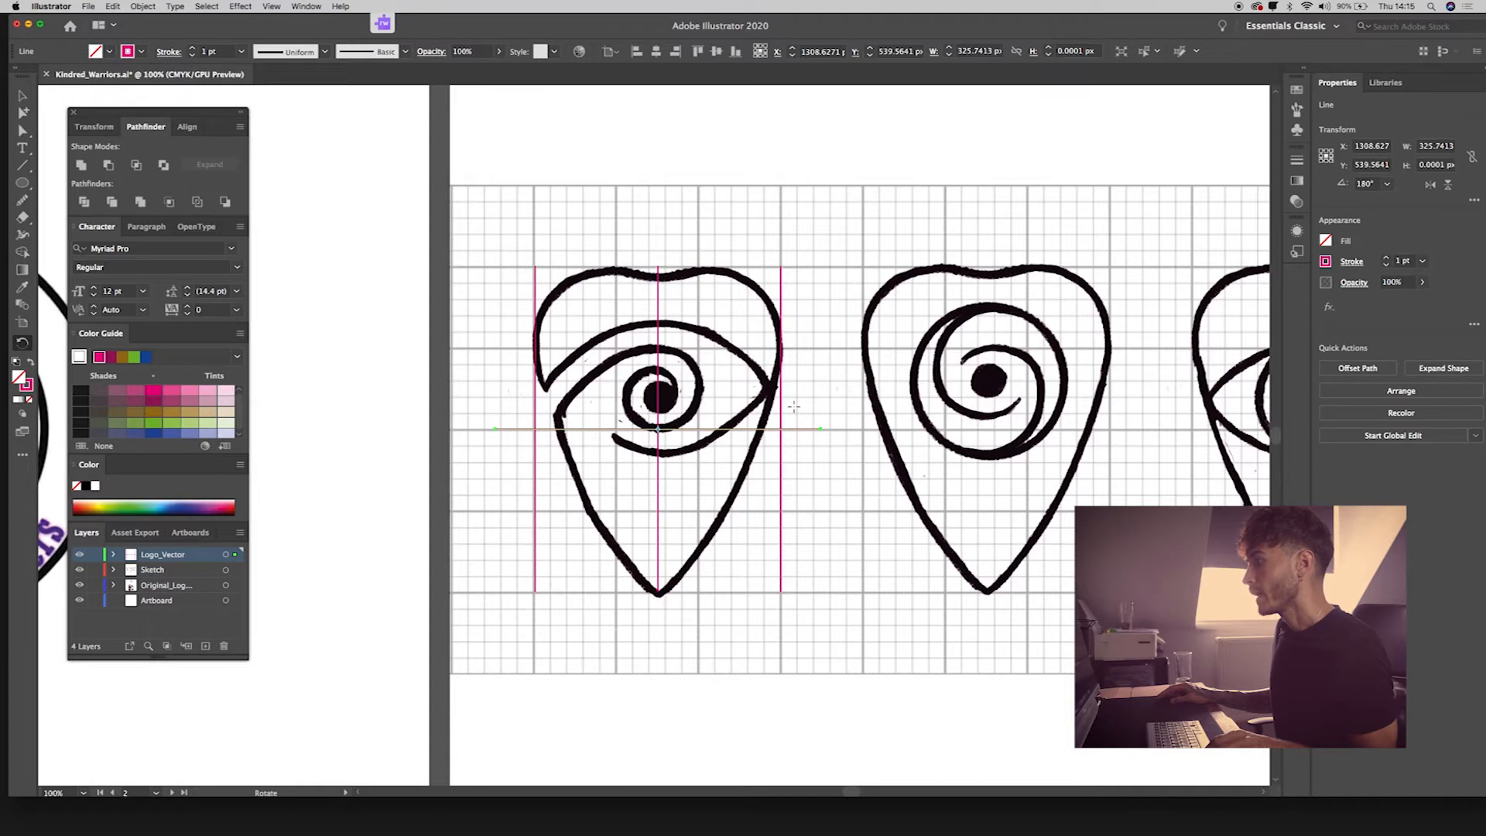
key(v)
click(735, 418)
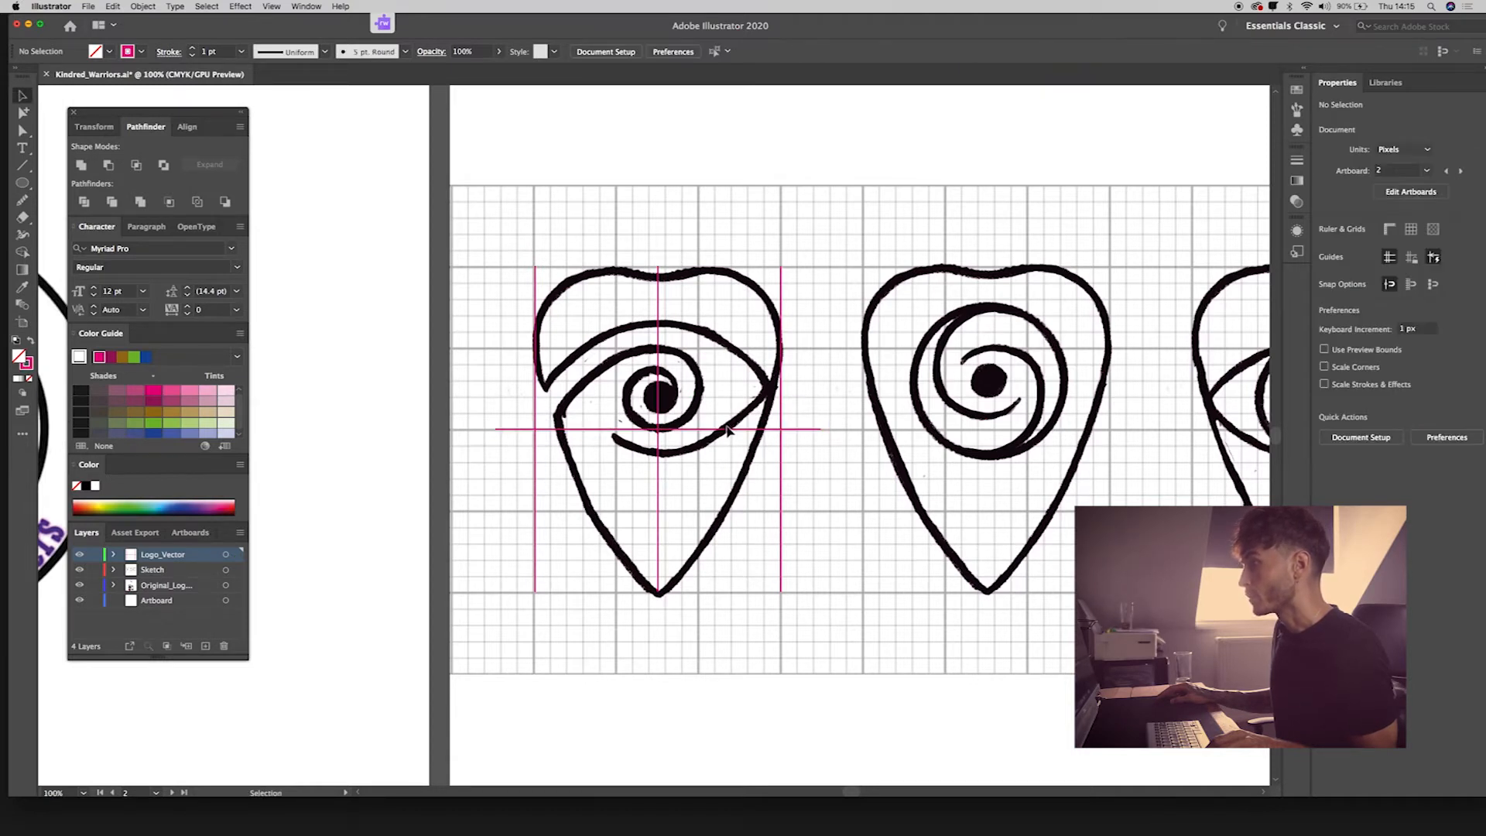
drag(729, 427, 721, 594)
click(704, 616)
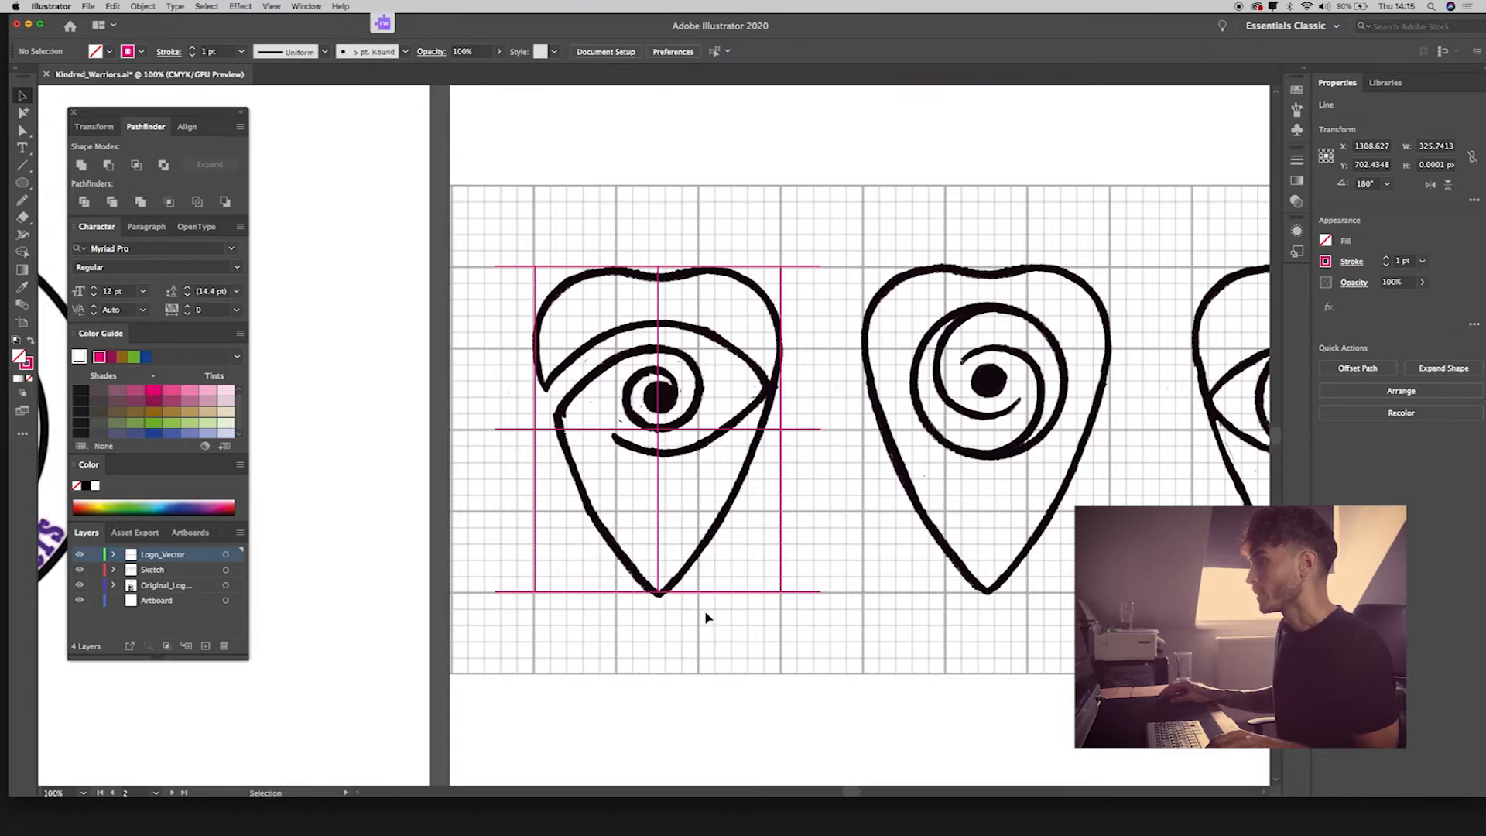
Set the stroke of all the magenta guide lines to 2 pt.
key(super+plus)
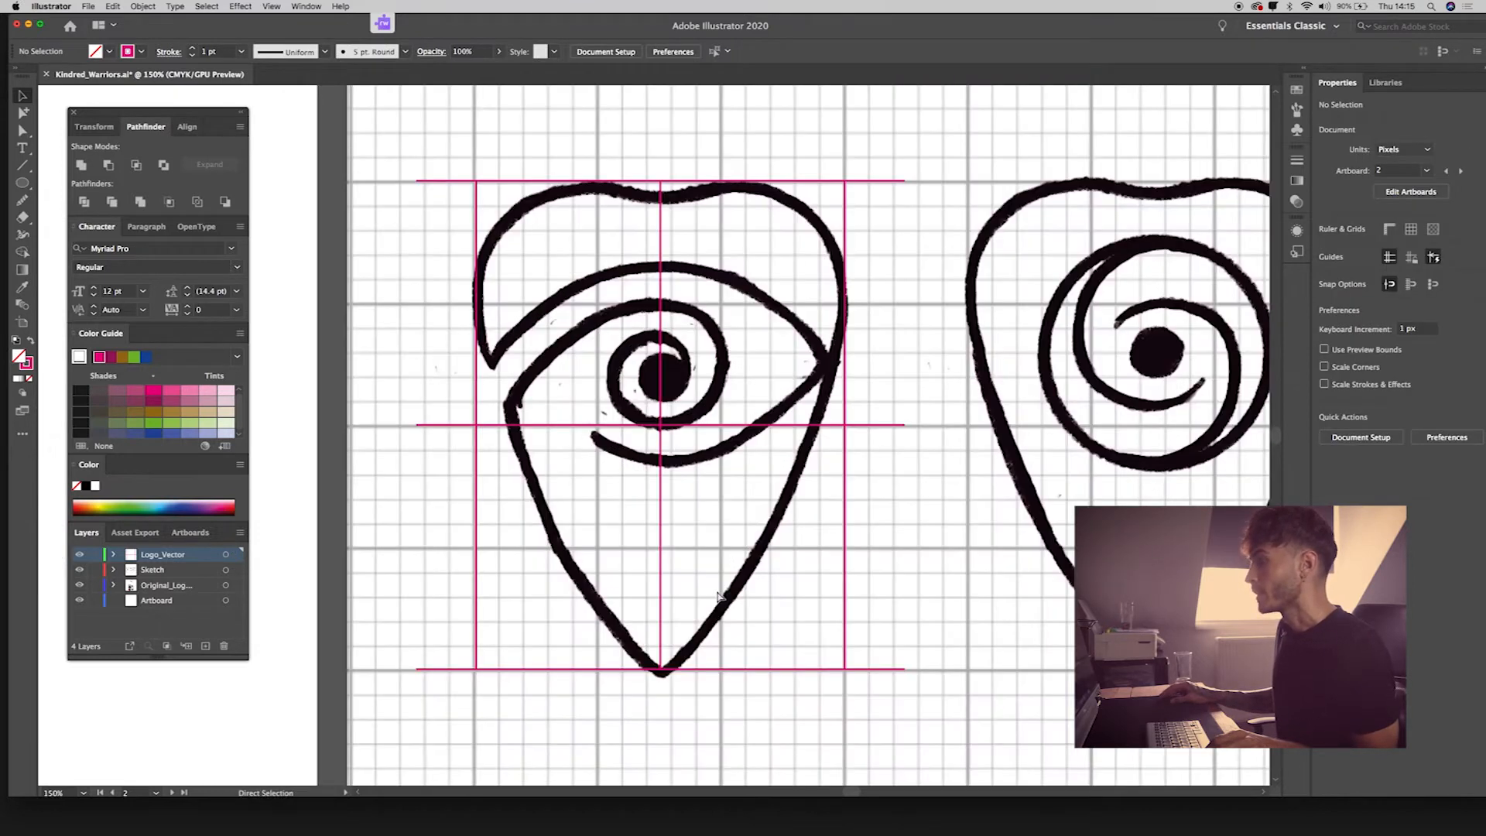
drag(729, 580, 745, 590)
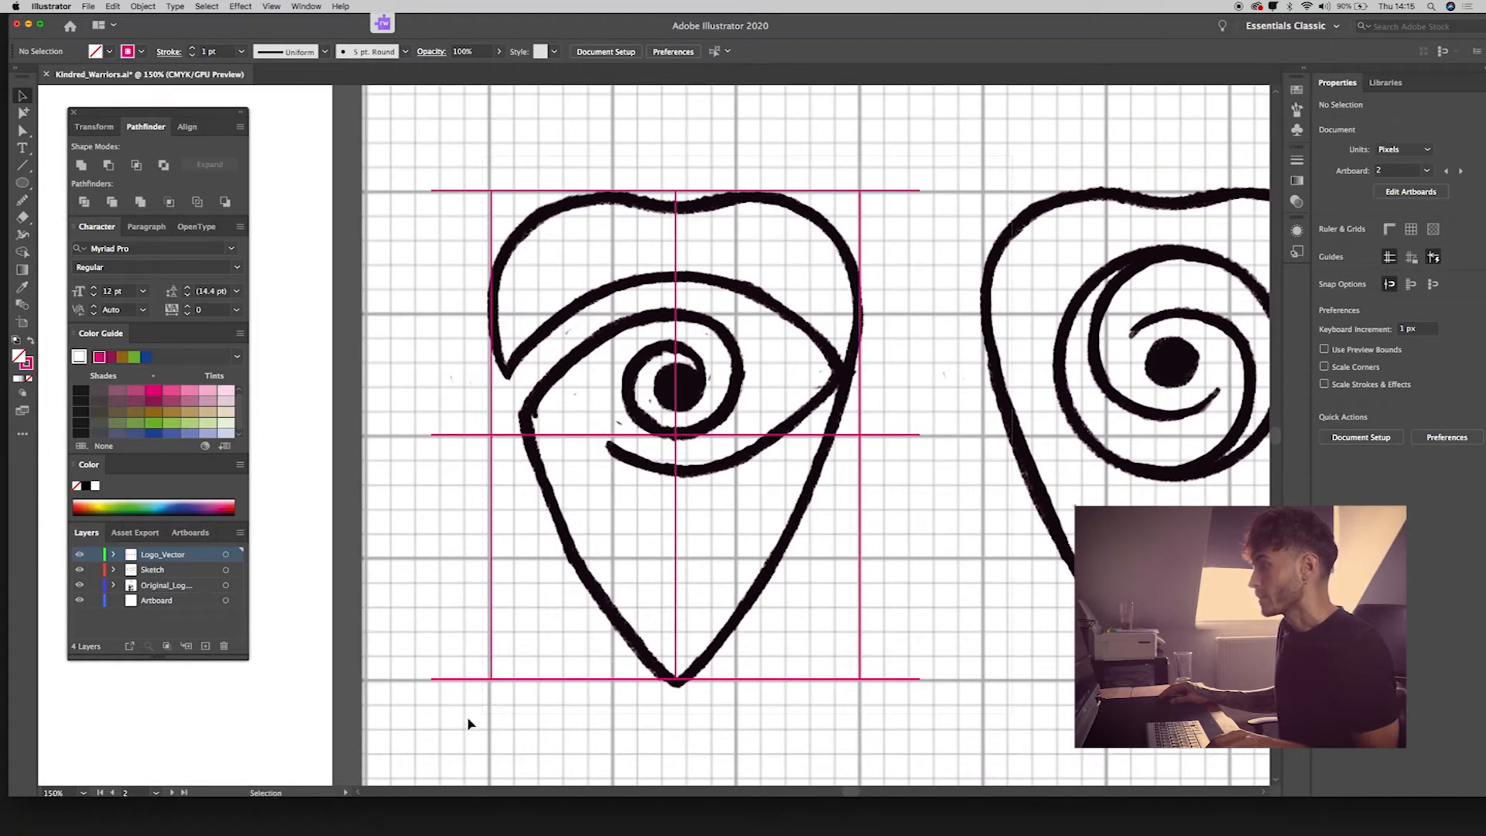
key(super+a)
click(192, 48)
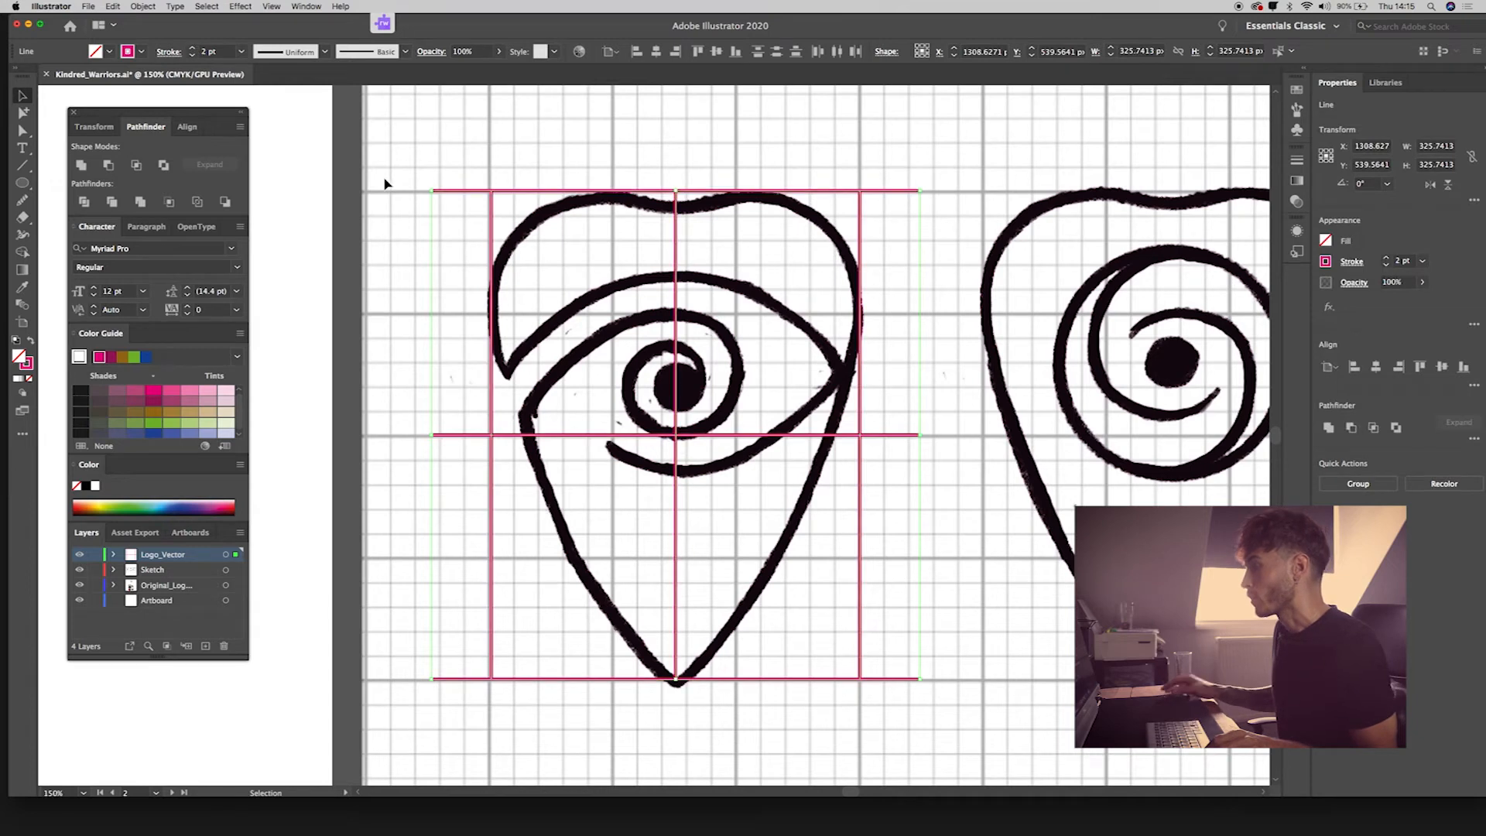
click(401, 156)
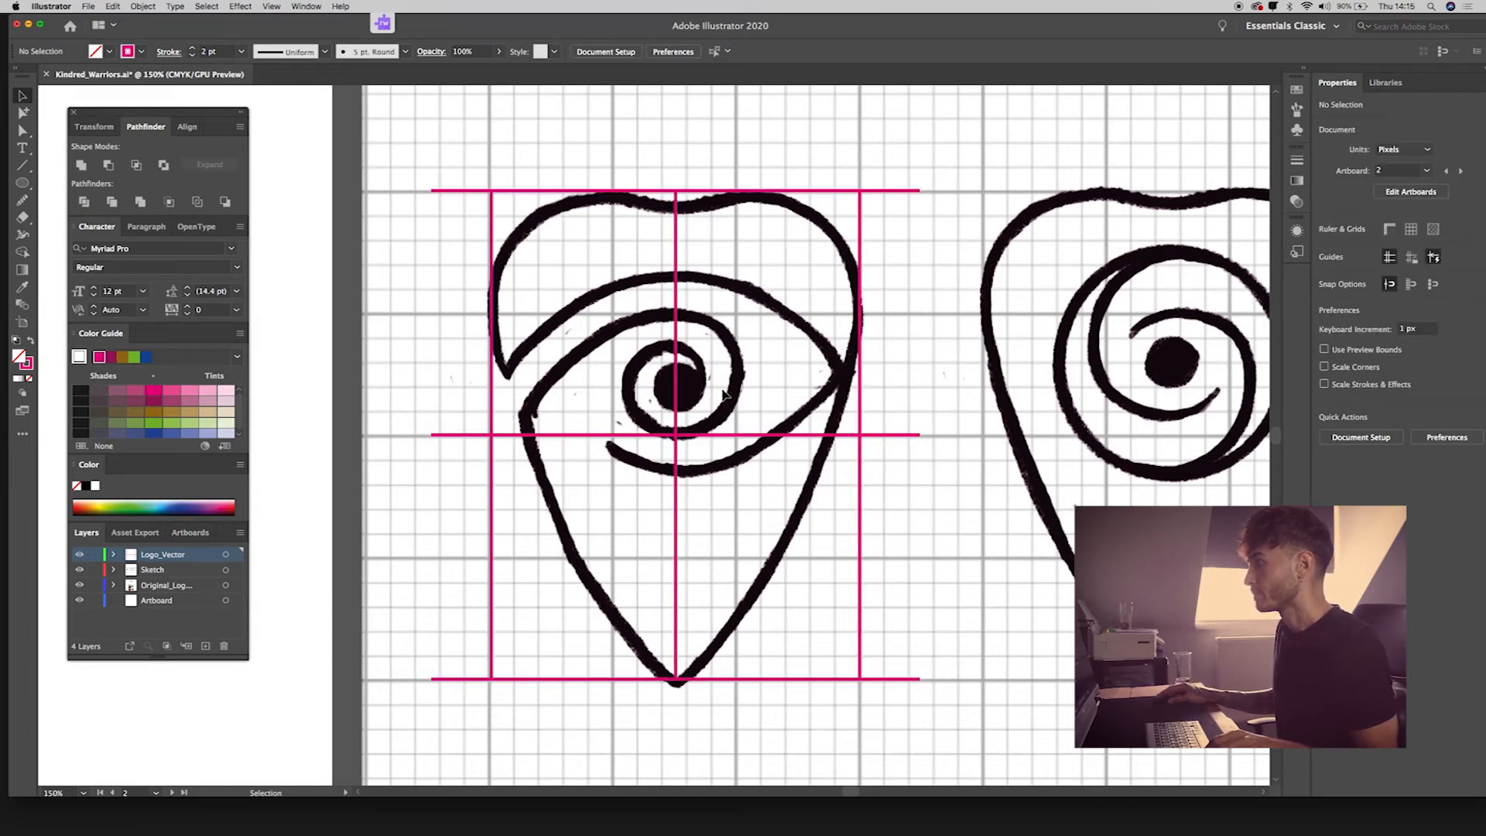
Draw a circle about 162 px wide over the sketch's left lobe, fitted against the left, top and middle guide lines.
click(14, 181)
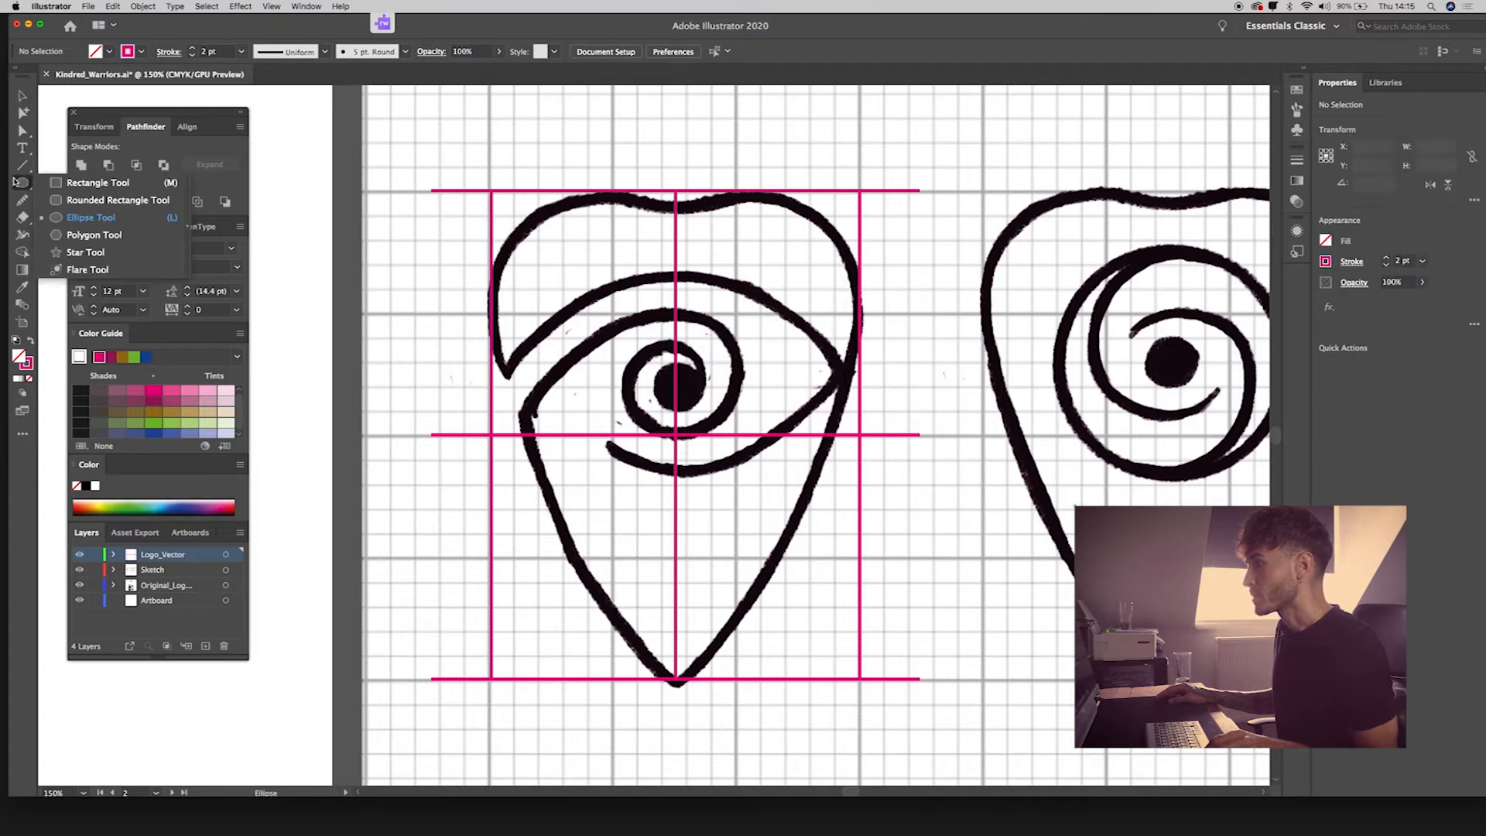
click(82, 223)
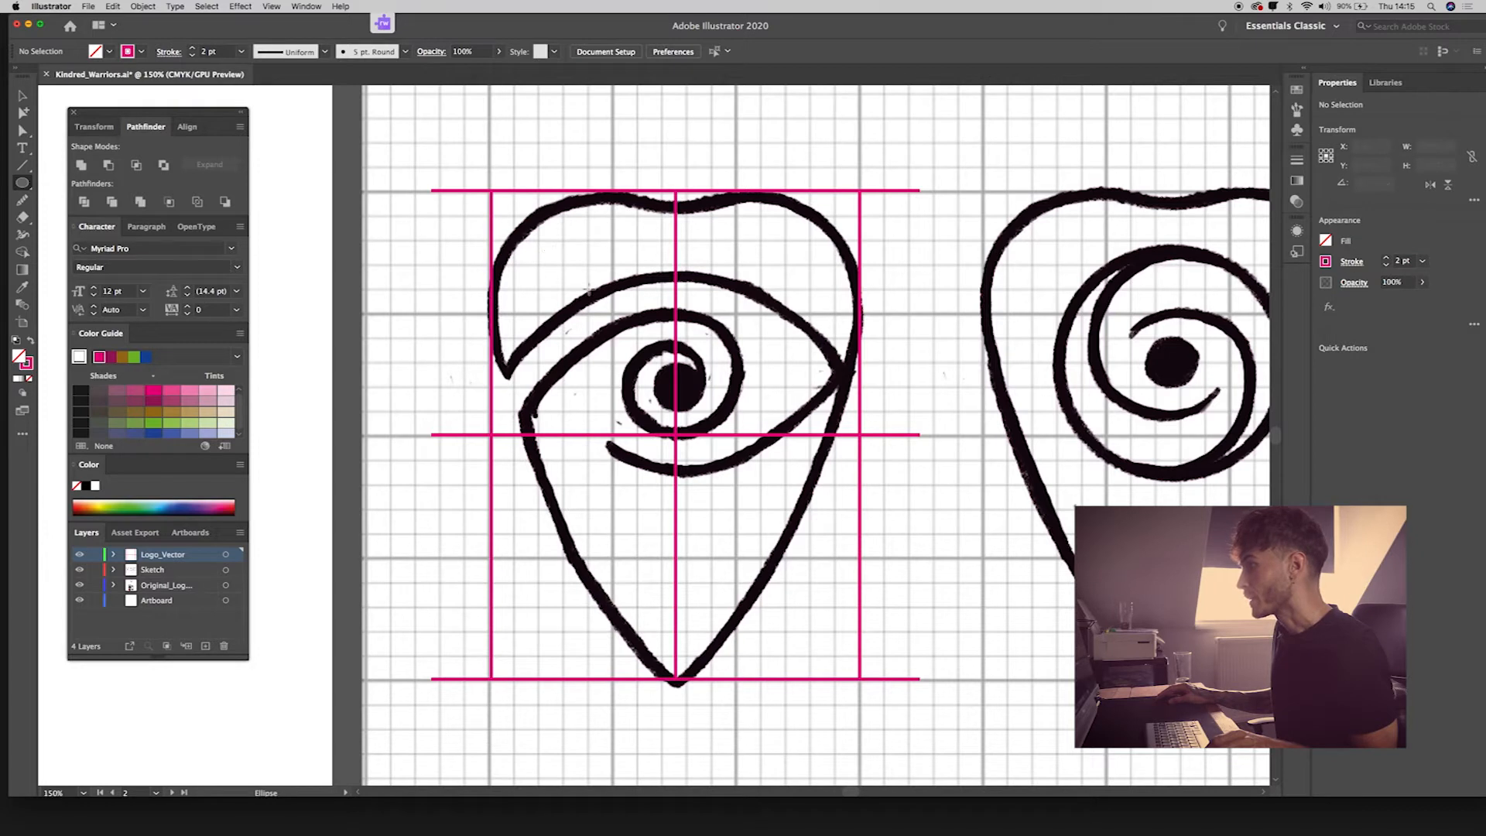
mouse_move(610, 317)
mouse_down()
mouse_move(546, 267)
mouse_move(527, 202)
mouse_up()
key(v)
mouse_move(502, 280)
mouse_down()
mouse_move(516, 278)
mouse_move(503, 280)
mouse_up()
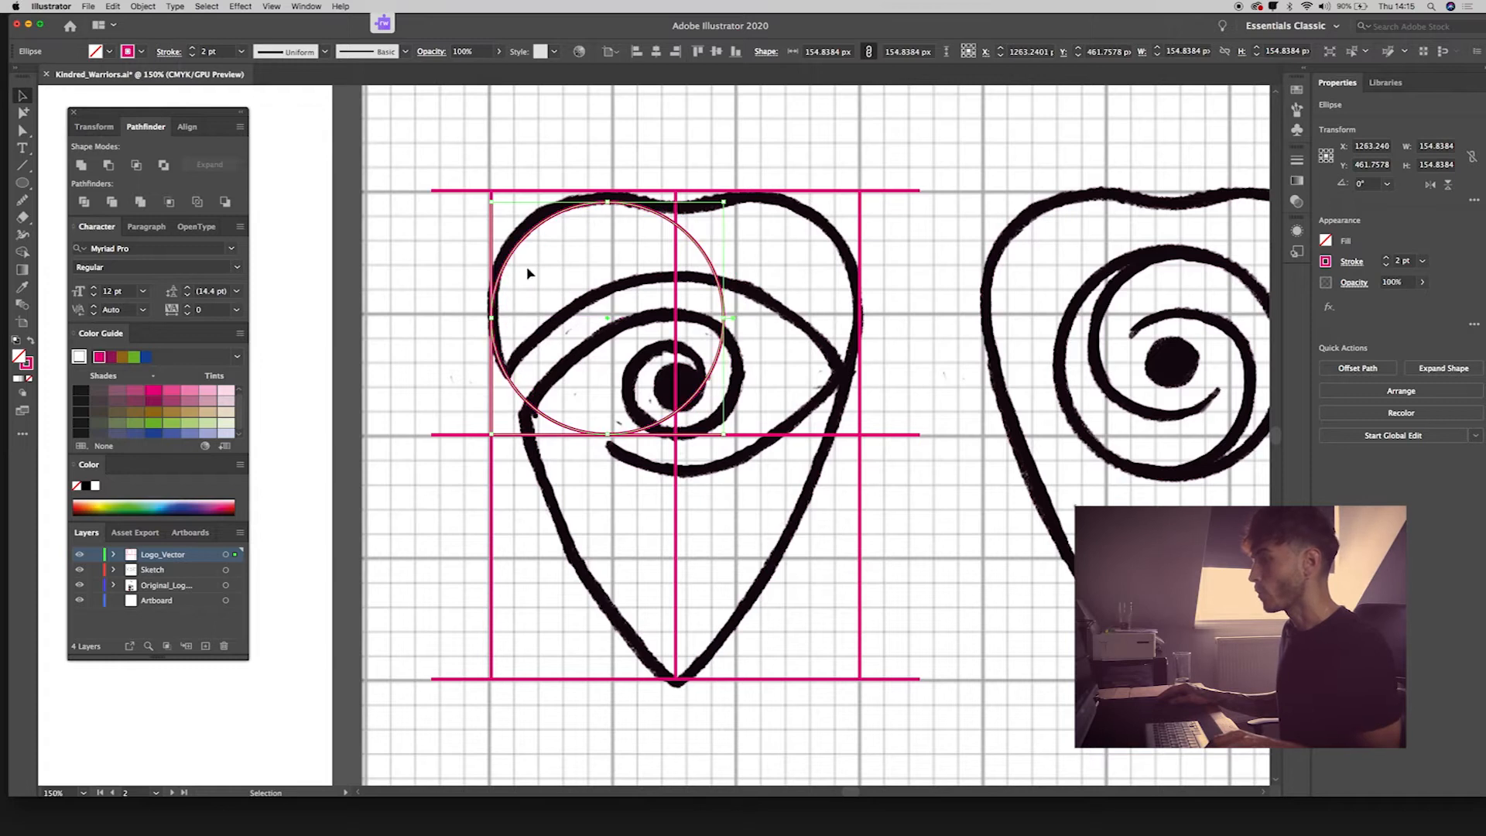
drag(609, 200, 610, 190)
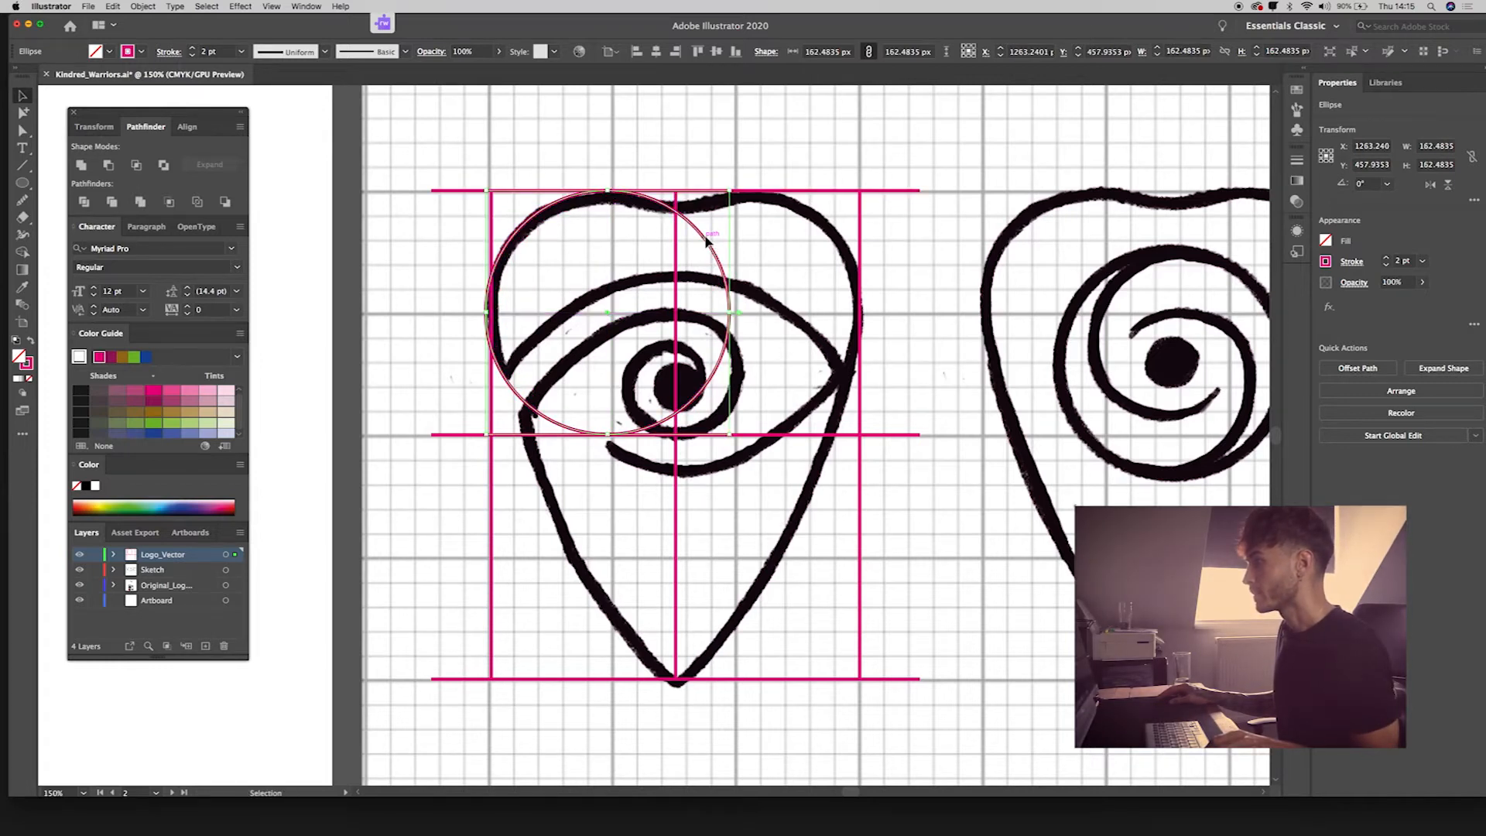
drag(707, 239, 713, 241)
click(643, 306)
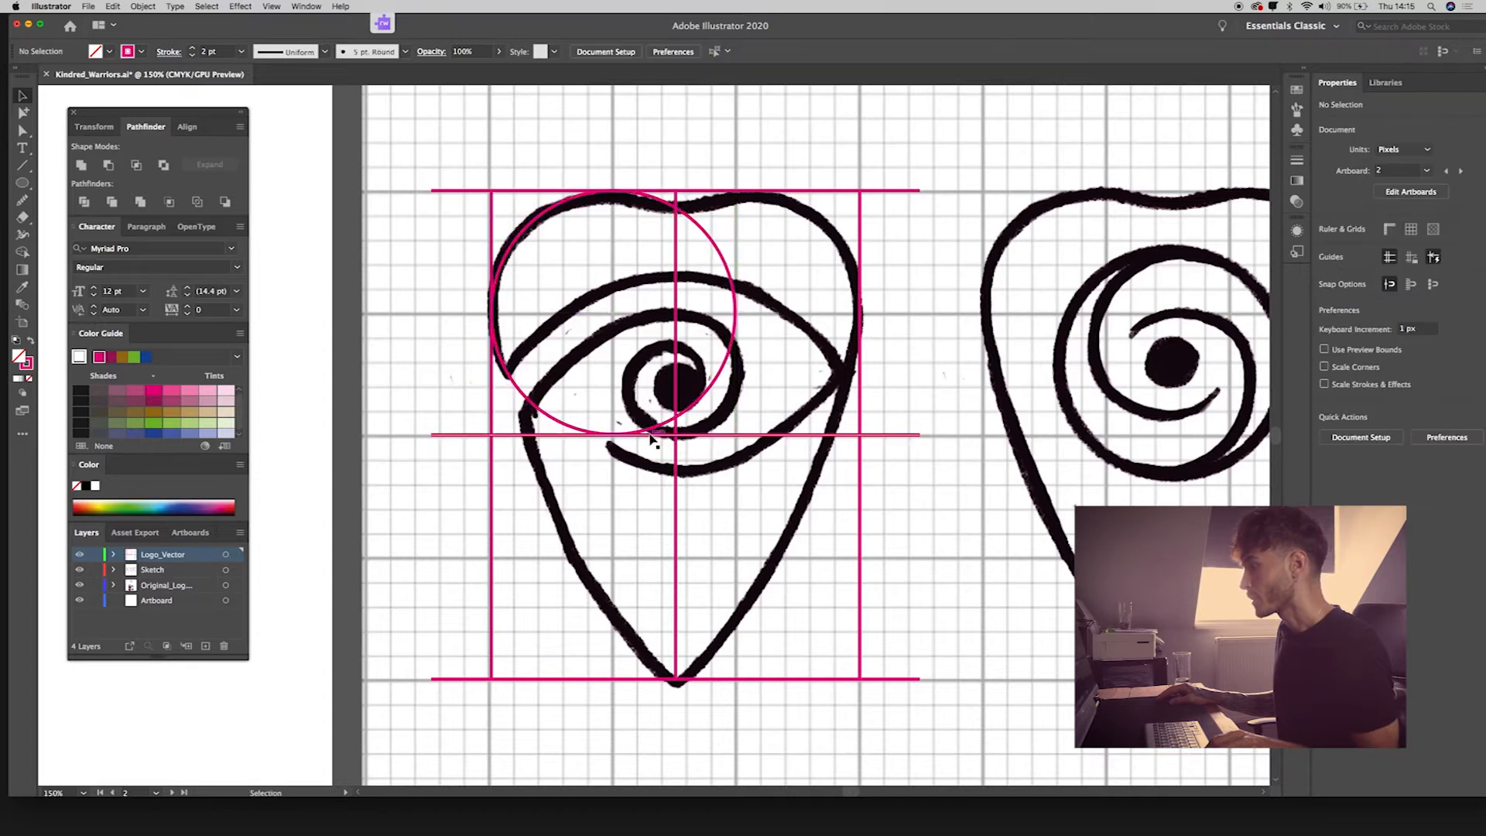
Duplicate the lobe circle horizontally onto the right lobe, flush with the right guide line.
click(650, 430)
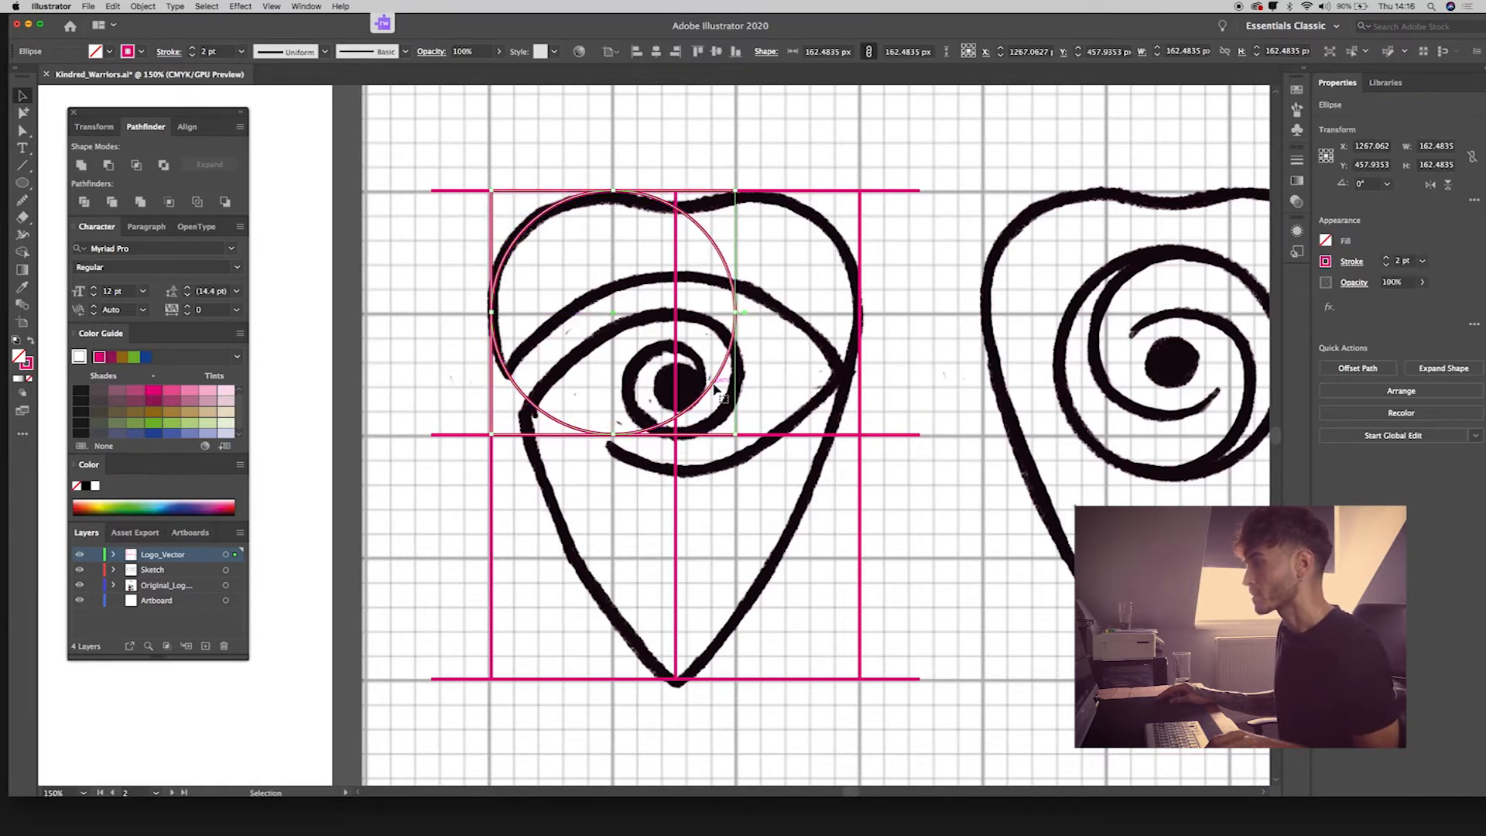
drag(713, 387, 897, 392)
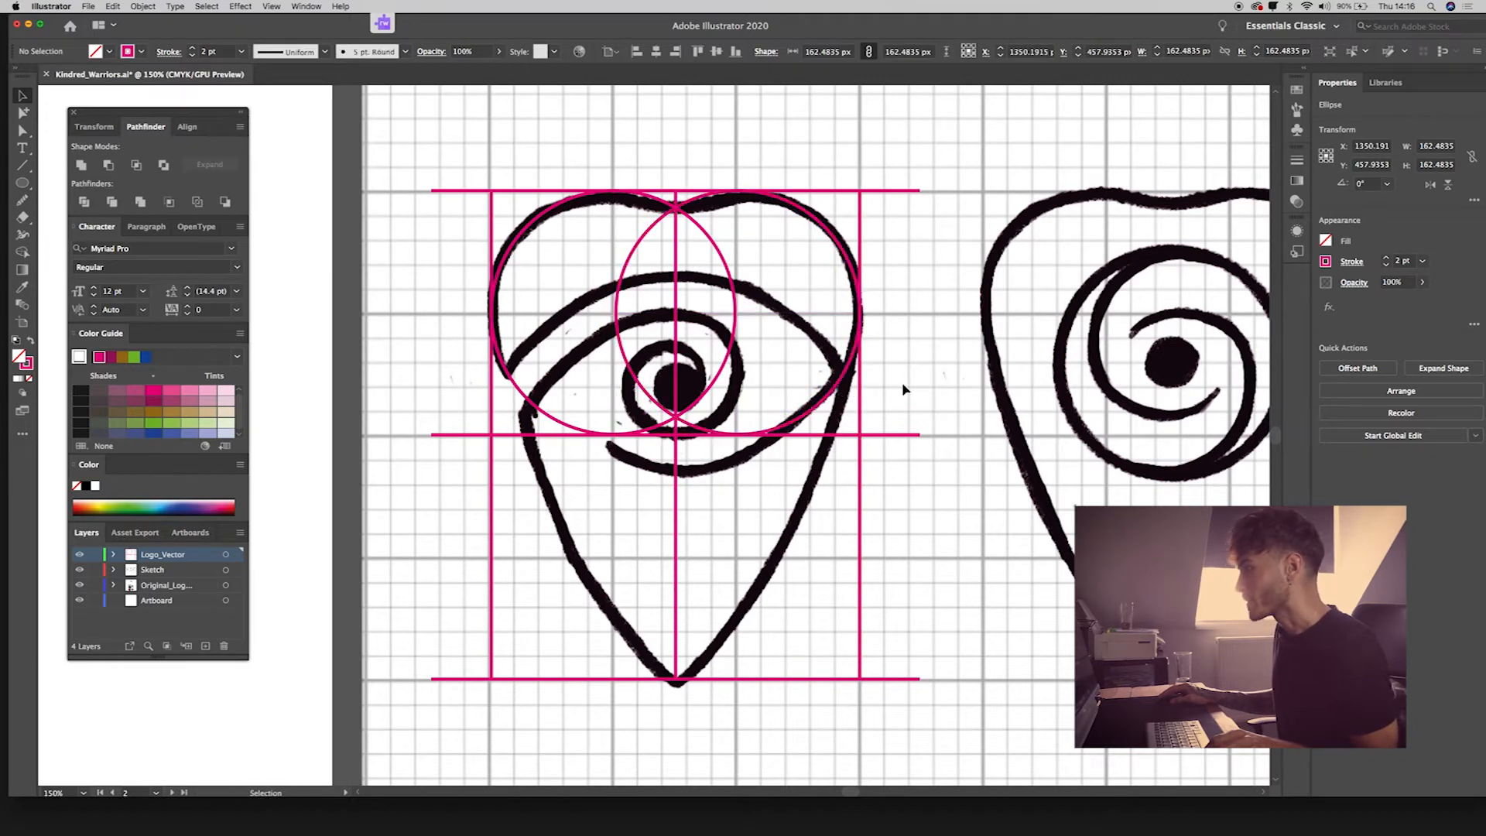
click(877, 353)
Place another copy of the lobe circle above the top guide line, centred on the vertical axis, and check it in outline view.
drag(765, 274, 808, 405)
drag(743, 354, 680, 109)
key(super+equal)
drag(718, 428, 756, 232)
key(super+equal)
scroll(756, 232, down, 8)
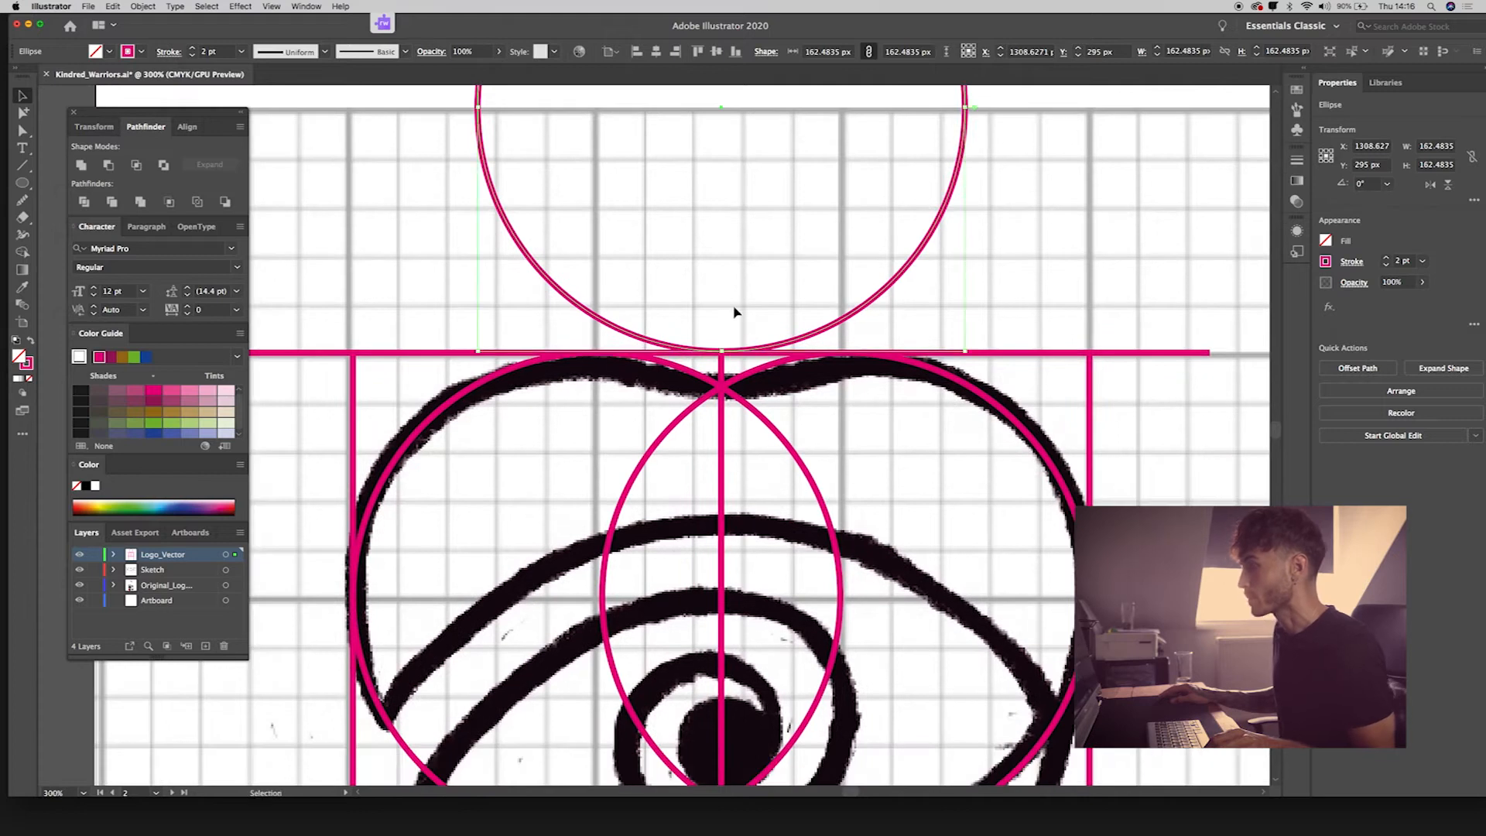
key(super+y)
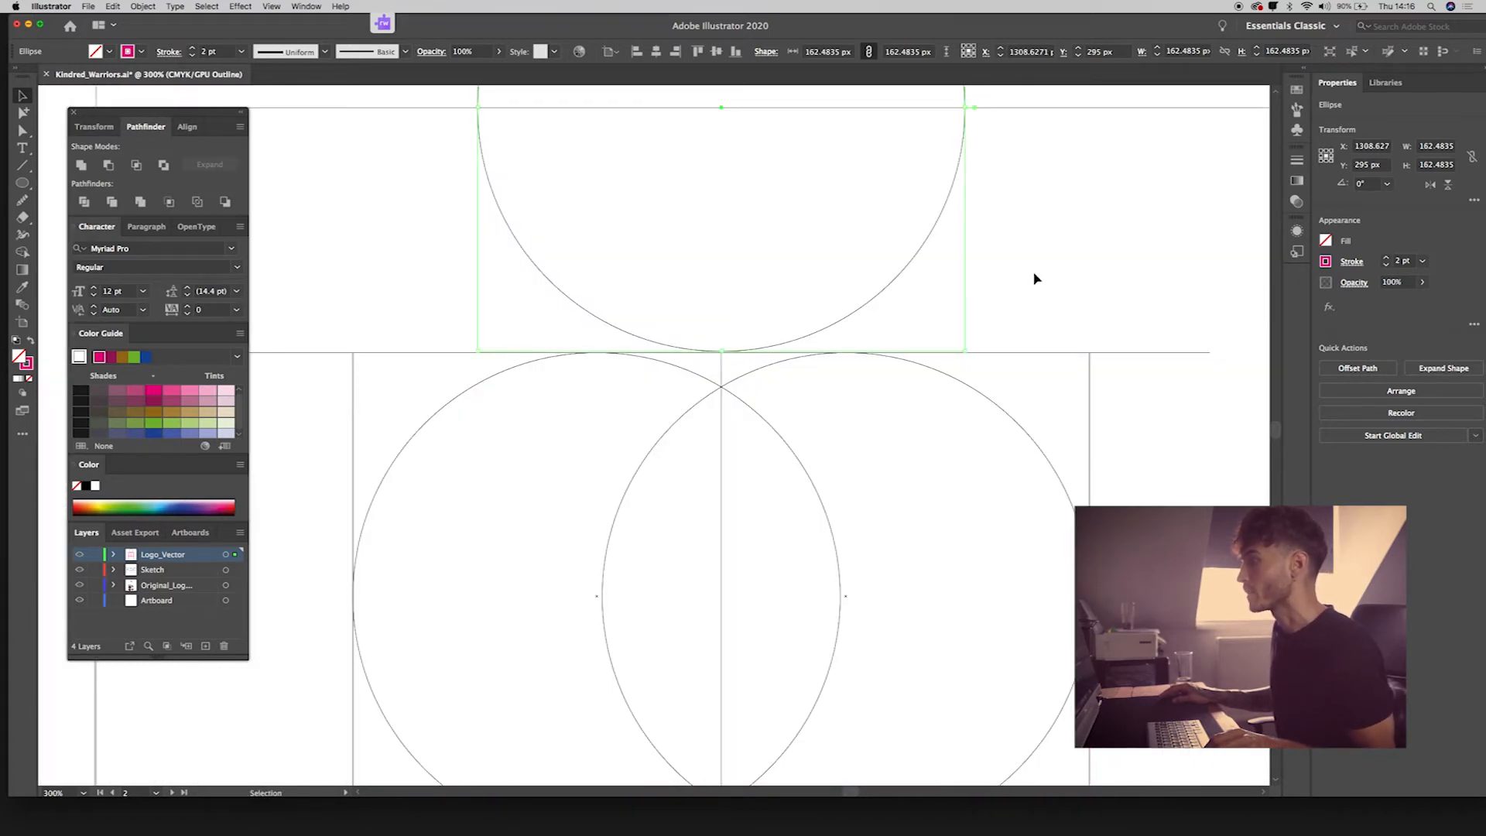
click(1037, 279)
Widen the upper circle into an ellipse spanning the outer guides, and lower it until it meets both lobe circles.
drag(817, 338, 816, 337)
drag(966, 107, 1089, 110)
drag(796, 347, 695, 434)
click(795, 391)
key(super+equal)
key(super+equal)
key(super+equal)
drag(789, 322, 790, 319)
click(957, 423)
key(super+minus)
key(super+minus)
key(super+minus)
key(super+minus)
key(super+minus)
drag(956, 425, 990, 250)
Draw a curved Pen path from the left lobe circle to the planchette's bottom tip, following the sketched left side.
key(super+y)
key(p)
click(524, 372)
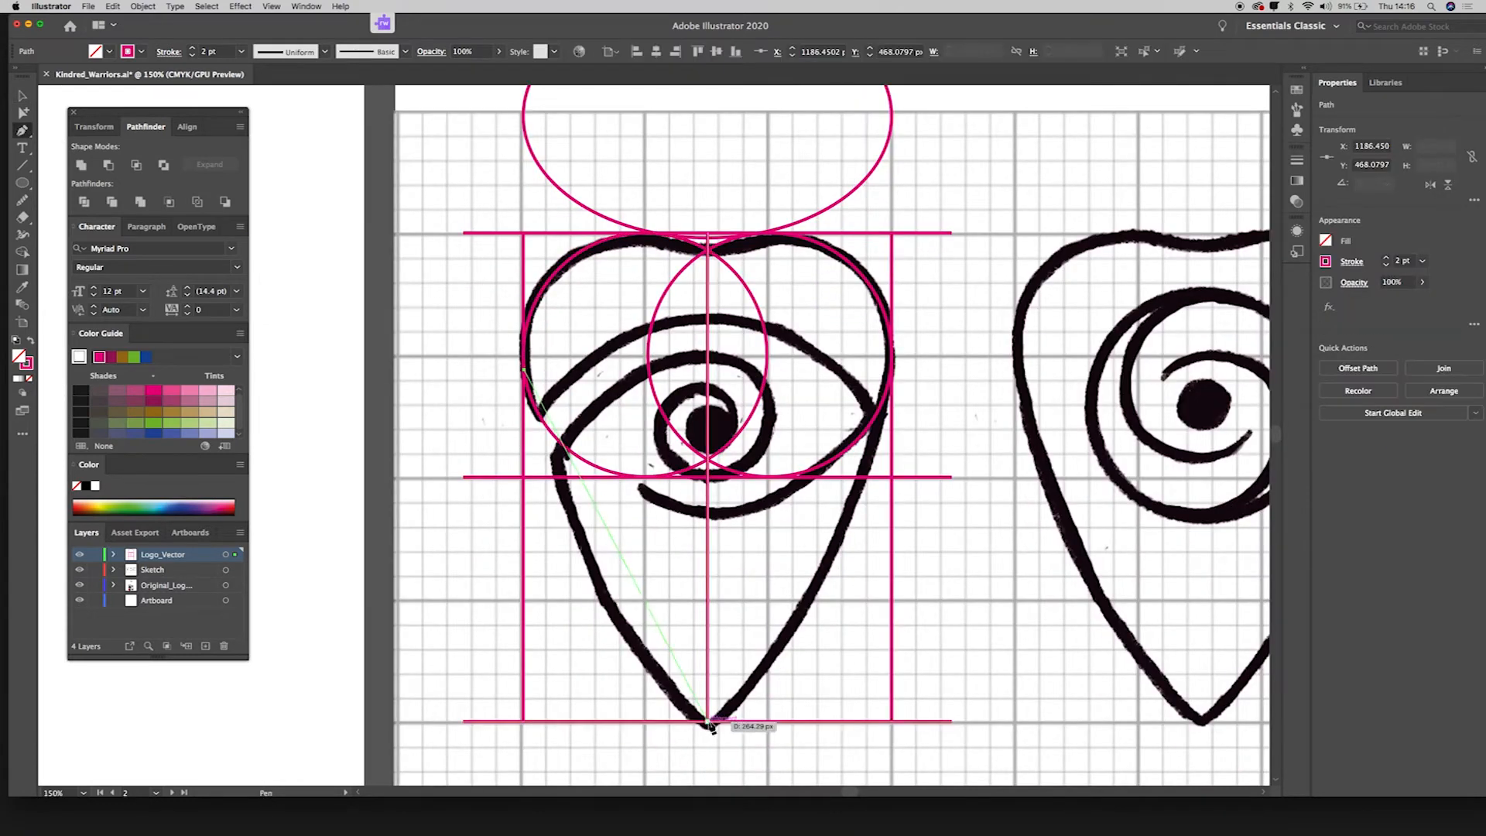
drag(708, 722, 760, 773)
drag(647, 664, 557, 560)
click(620, 561)
key(v)
key(super+y)
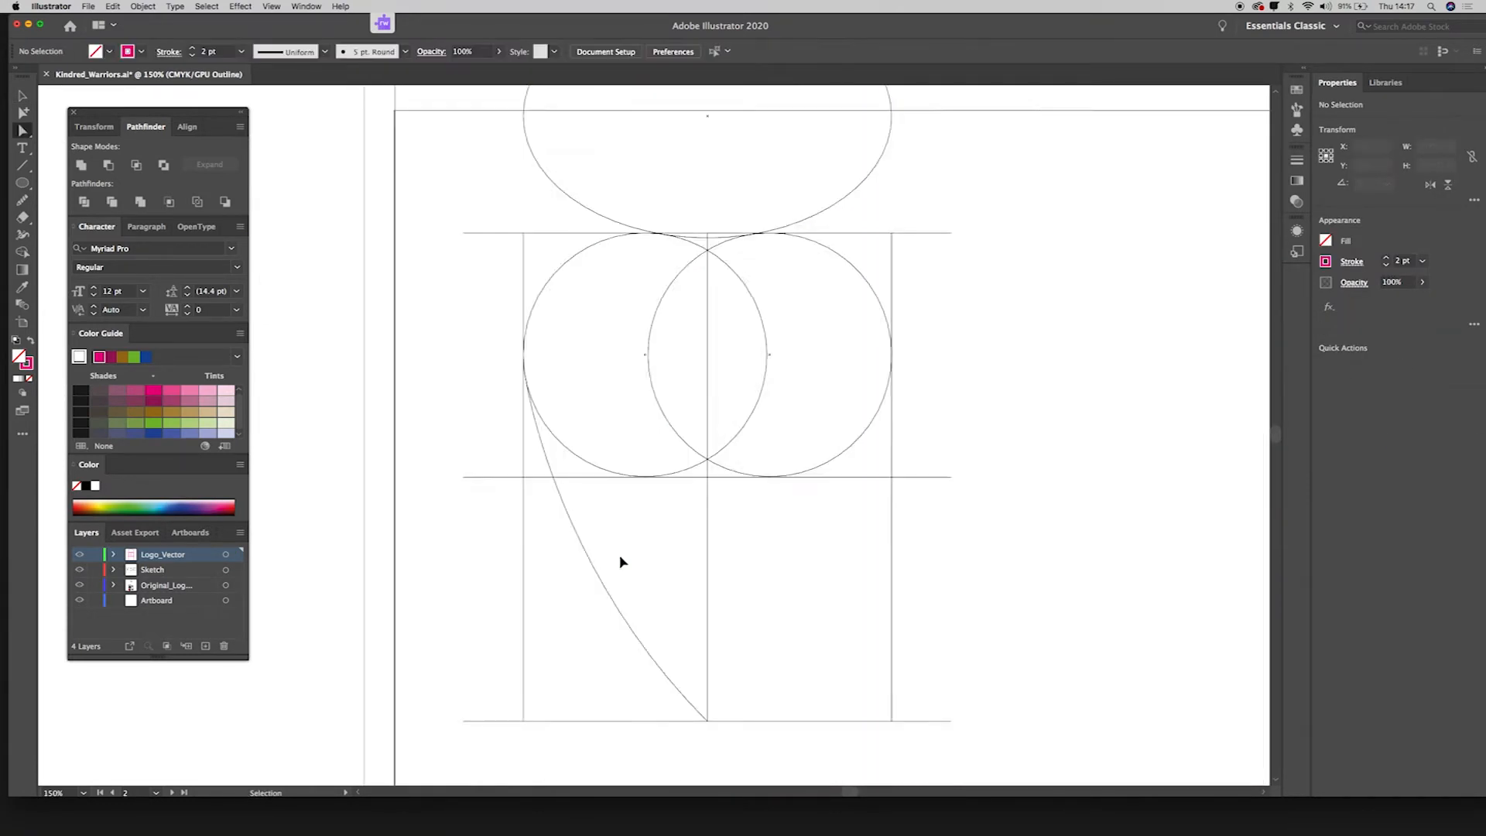
key(super+y)
Reflect a copy of the side curve and position it on the planchette's right side, meeting at the bottom tip.
click(588, 565)
right_click(594, 574)
click(773, 770)
key(Return)
drag(634, 573, 822, 588)
click(919, 596)
key(super+y)
key(super+y)
Draw a blue-stroked circle about 246 px wide, centred on the middle guide crossing and touching both outer guides.
click(22, 183)
click(142, 52)
click(98, 76)
drag(708, 478, 608, 294)
key(v)
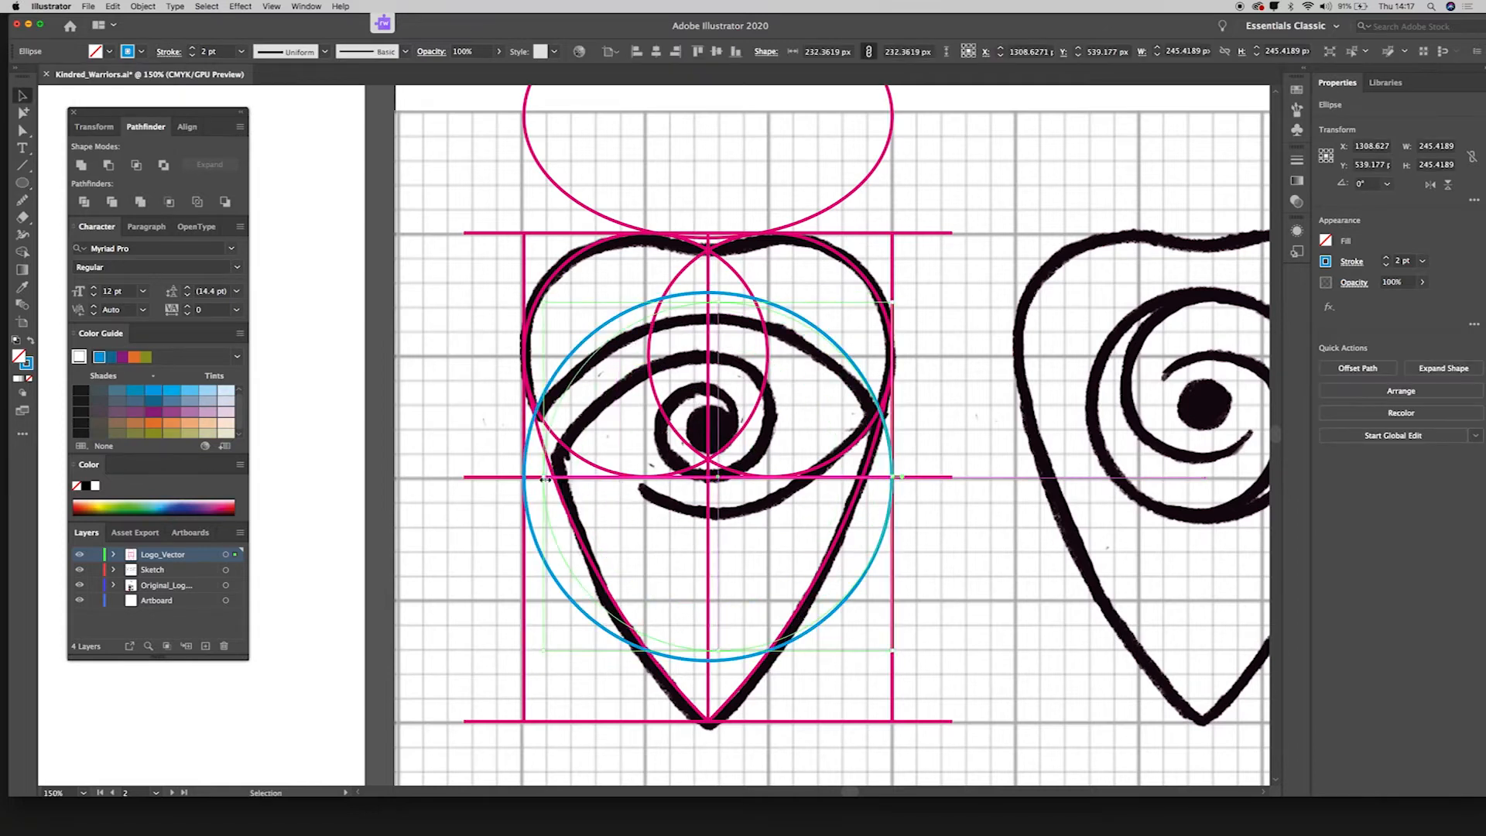
mouse_move(524, 477)
mouse_down()
mouse_move(542, 480)
mouse_move(524, 477)
mouse_up()
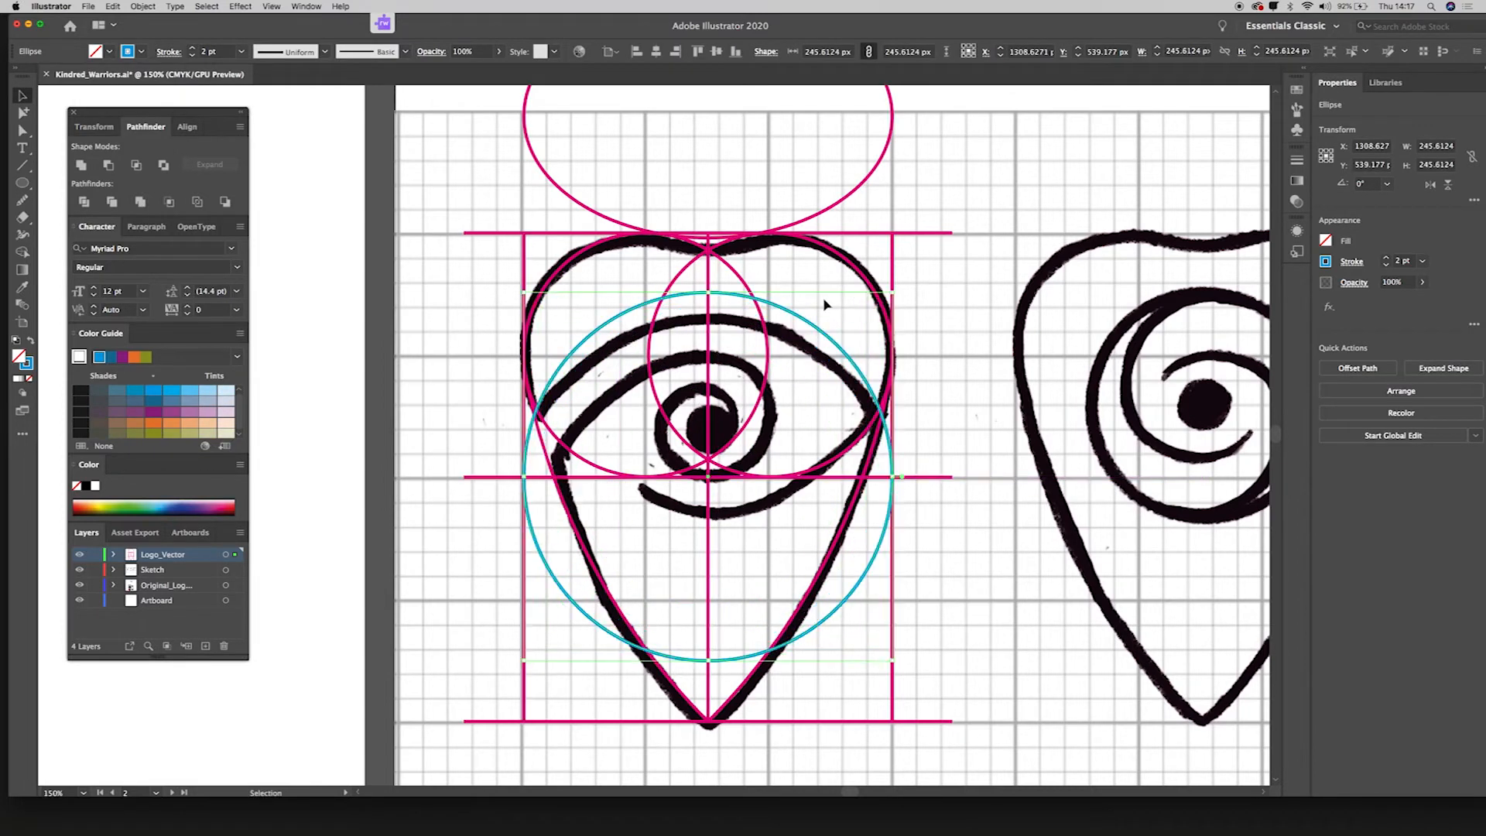
Nudge the blue circle down toward the upper eyelid curve, and duplicate it upward to form the lower eyelid curve.
key(Down)
key(Down)
key(Down)
key(Down)
key(Down)
key(Down)
key(Down)
key(Down)
key(Down)
key(Down)
key(Down)
key(Down)
key(Down)
drag(844, 618, 837, 455)
Scale both blue eyelid circles together to about 261 px wide so they intersect at the eye's corners.
shift+click(878, 429)
key(super+equal)
key(super+y)
drag(1006, 372, 1024, 373)
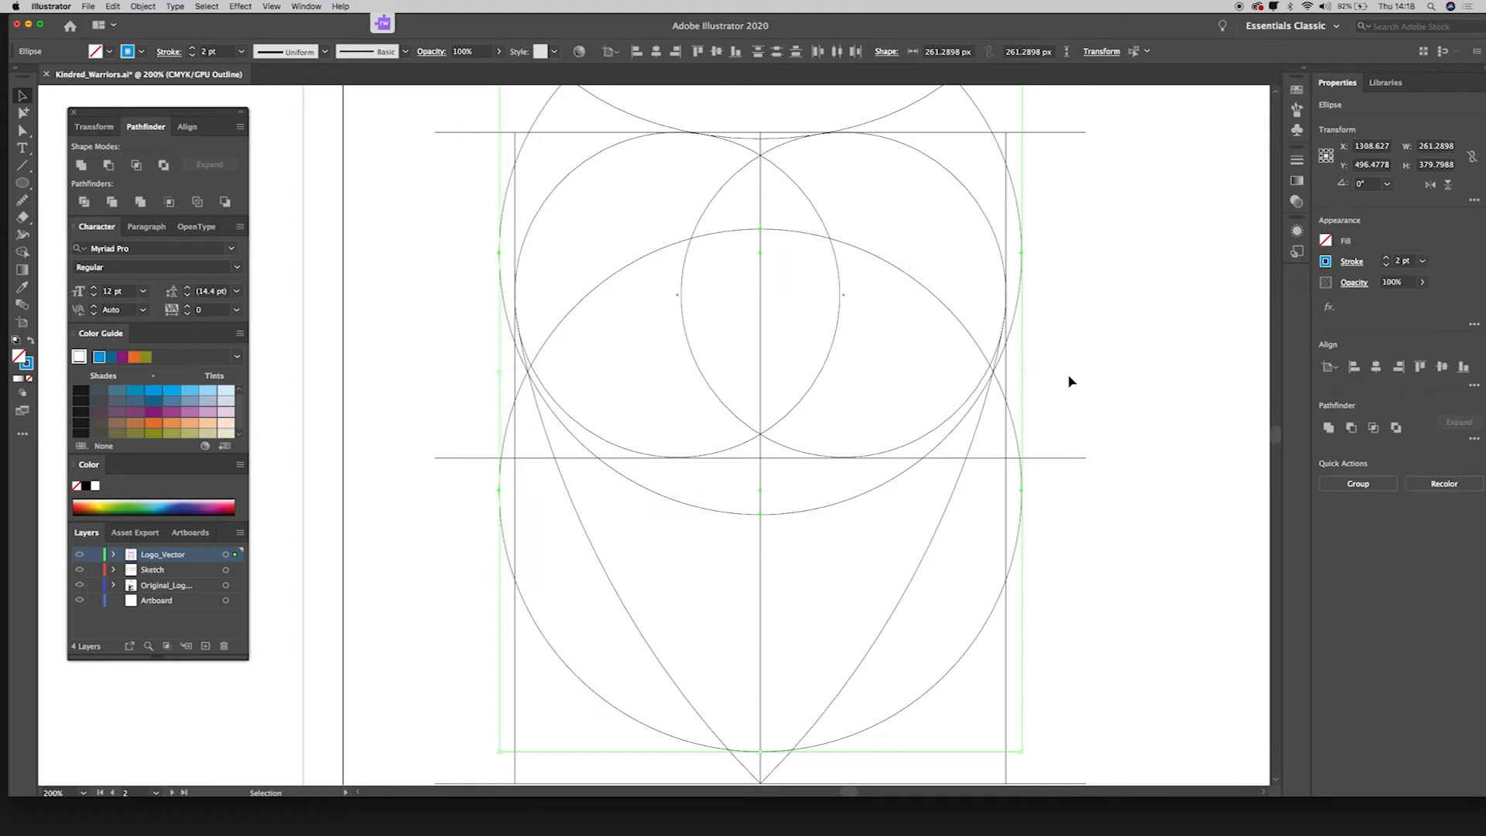
click(1071, 381)
key(super+y)
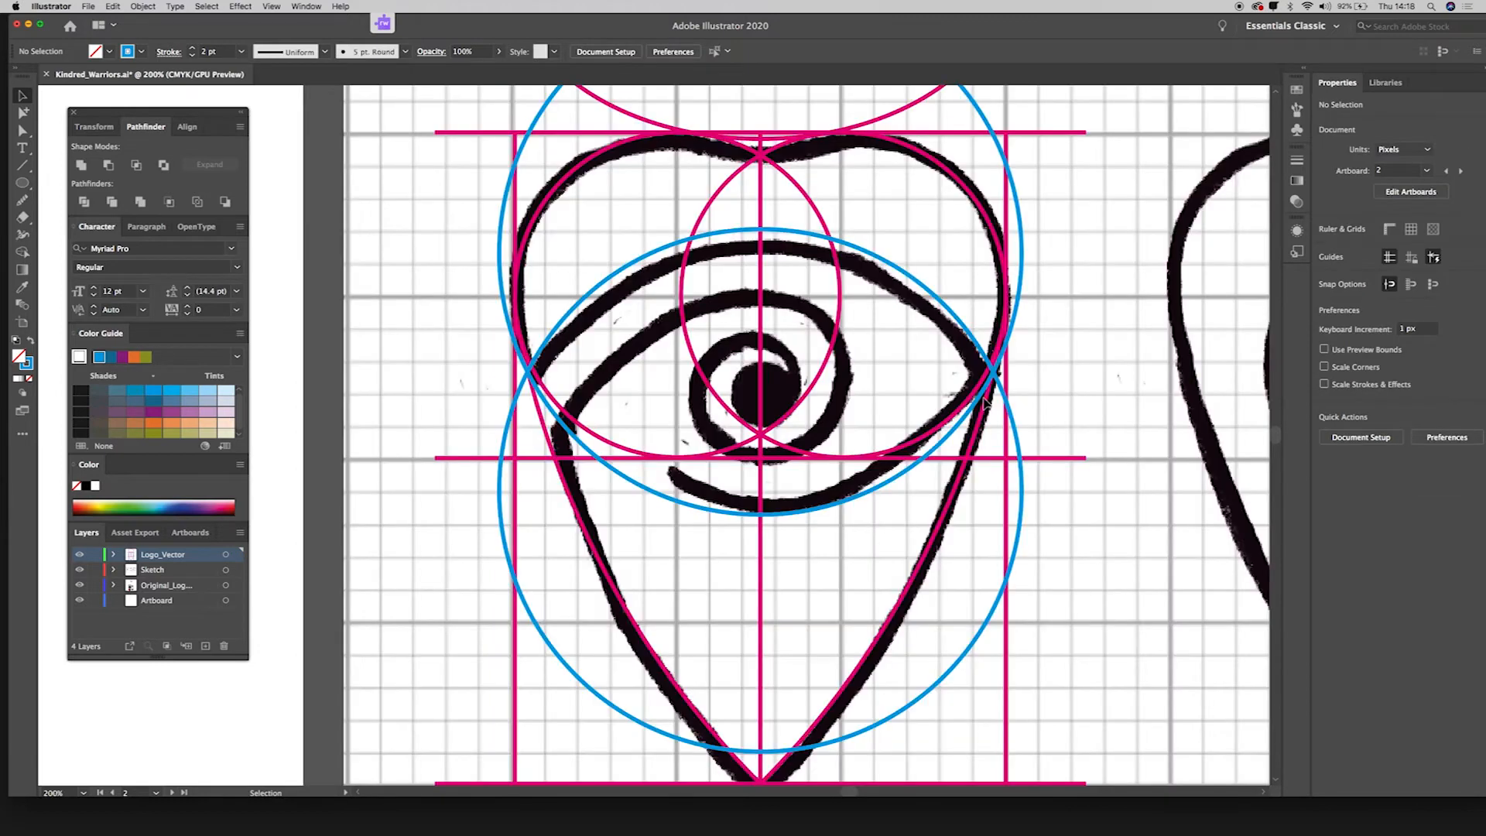
Draw a small blue circle at the eye's centre over the pupil, and copy a horizontal guide line through the eye's corners.
key(l)
drag(760, 368, 795, 404)
key(v)
click(930, 412)
drag(780, 458, 778, 370)
click(871, 378)
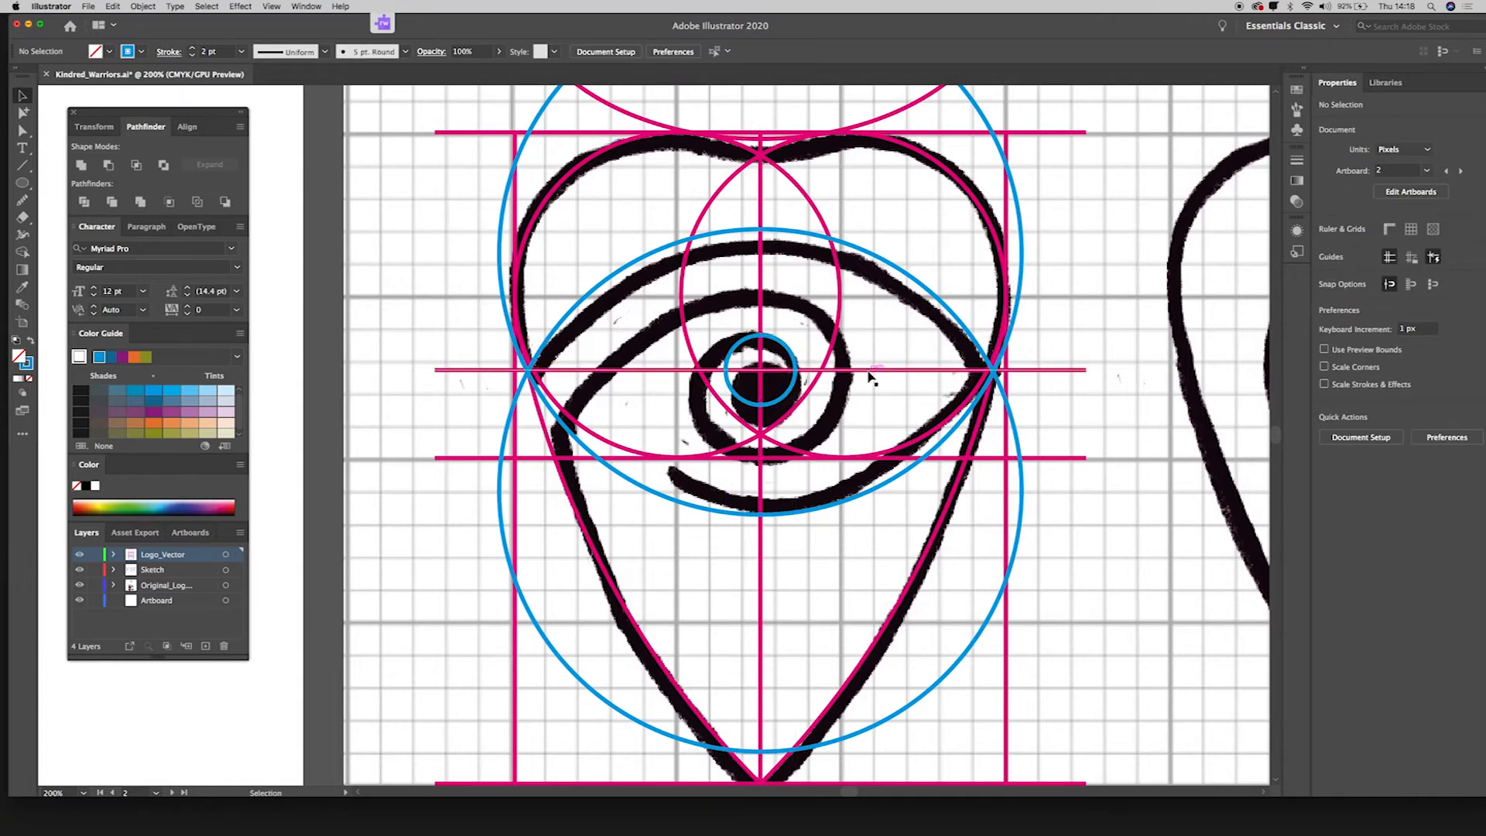
Add an enlarged concentric copy of the pupil circle reaching down to the middle guide line.
click(798, 365)
drag(805, 375, 874, 460)
click(879, 404)
Duplicate the upper eyelid circle lower down to meet the spiral's outer circle, and narrow the copy to about 224 px wide.
drag(609, 278, 607, 331)
drag(499, 544, 537, 544)
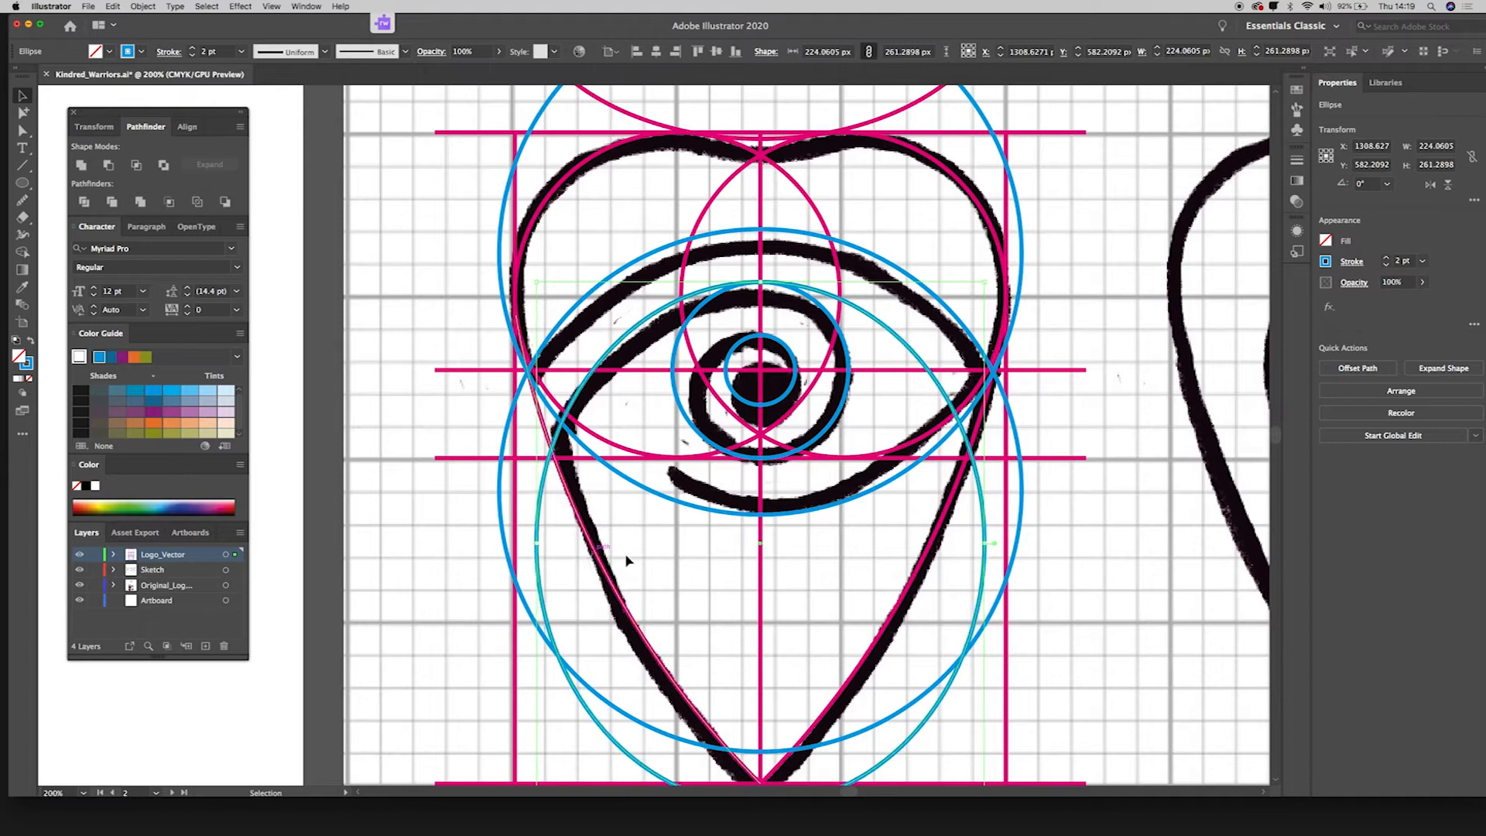
click(642, 557)
Paste a copy of the spiral's outer circle in front, shrink it to about 61 px from its bottom, and check the outline view.
click(809, 296)
key(super+c)
key(super+f)
drag(760, 283, 761, 335)
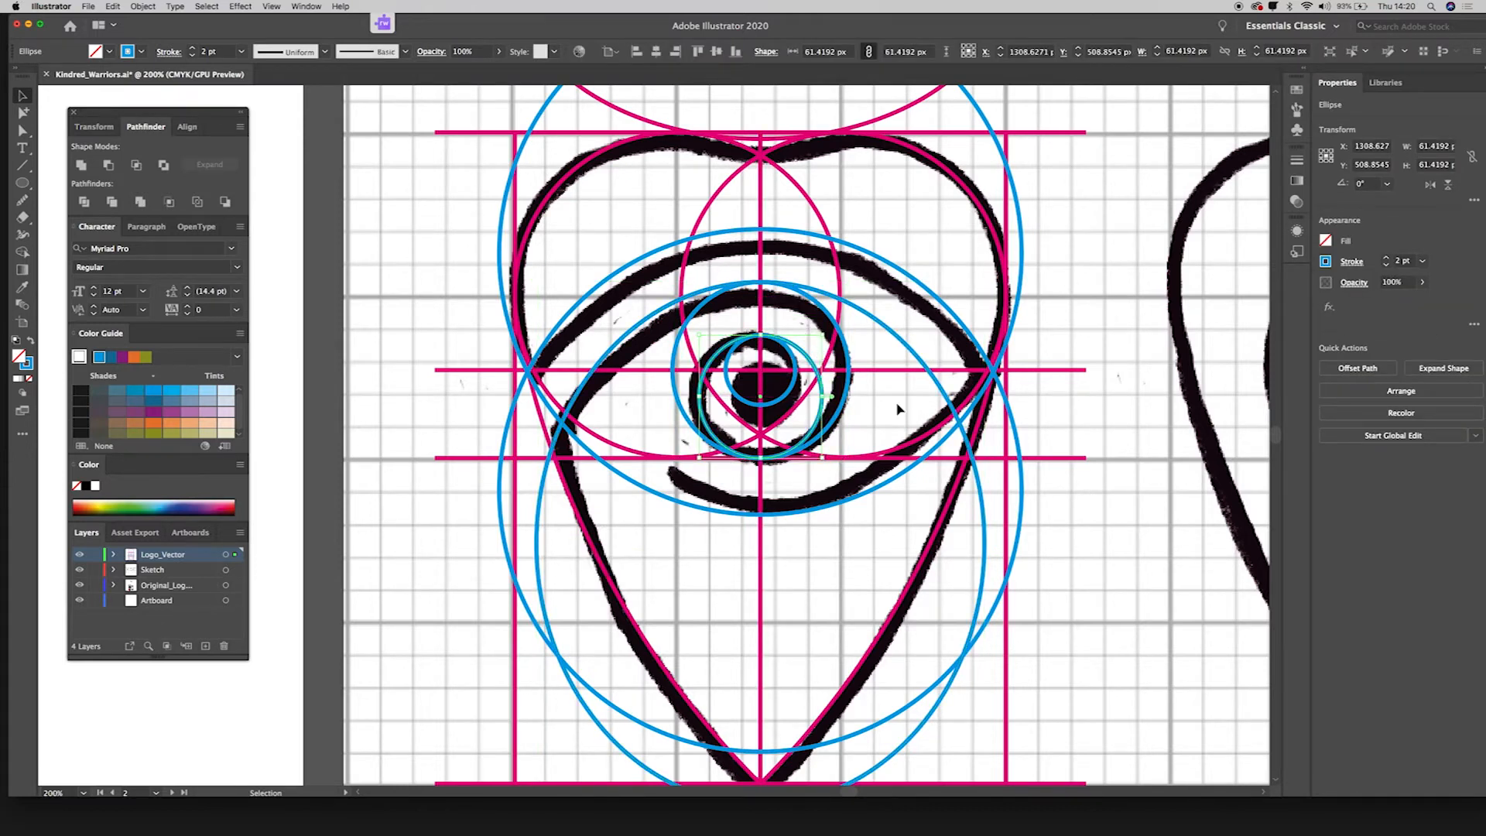
click(898, 409)
key(super+y)
key(super+minus)
key(super+y)
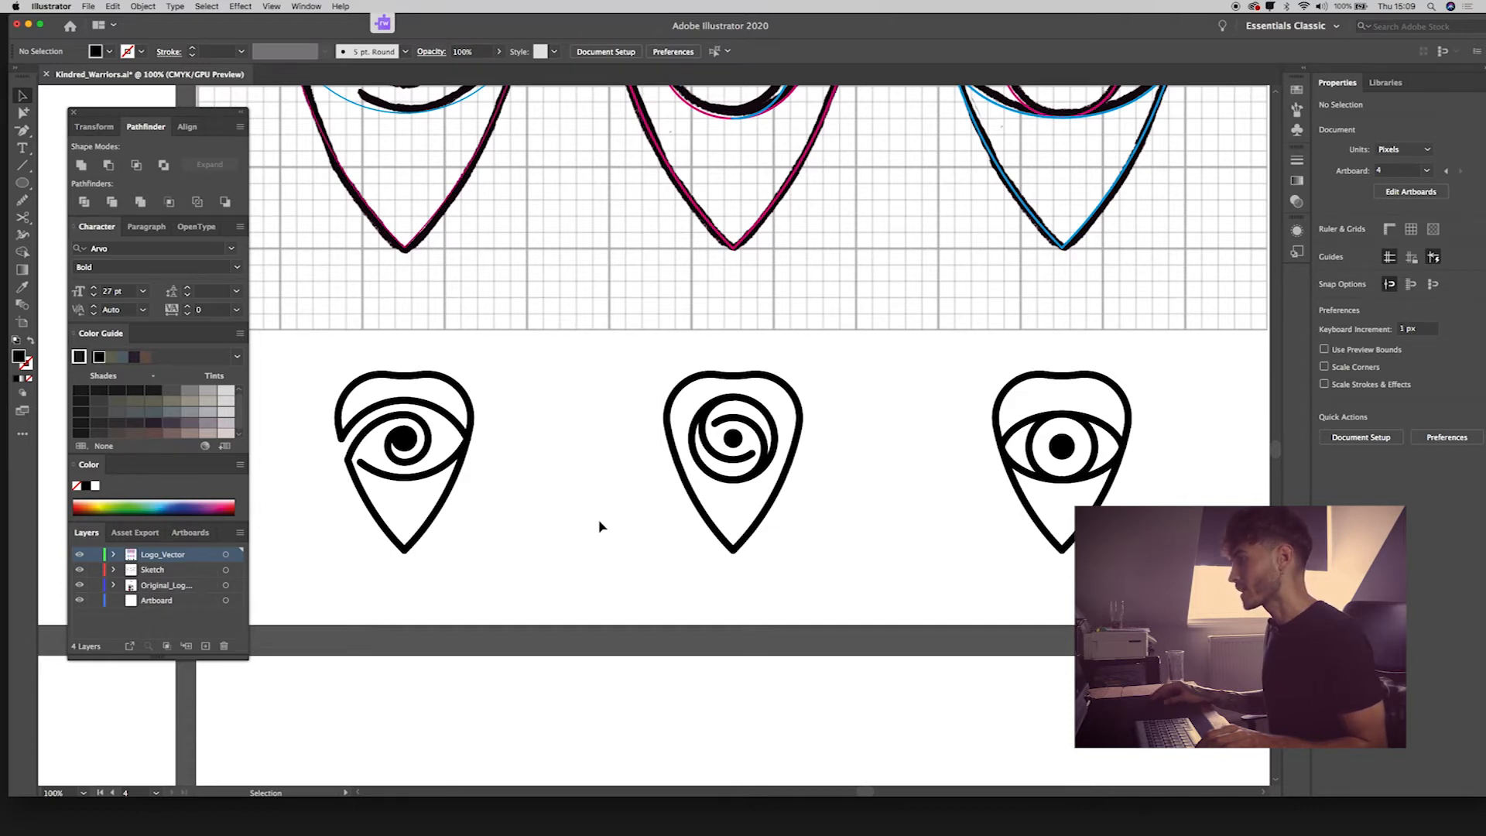
Review the three logo concepts against the original Kindred Warriors logo and the round badge reference images.
drag(653, 348, 790, 544)
drag(1217, 596, 1217, 596)
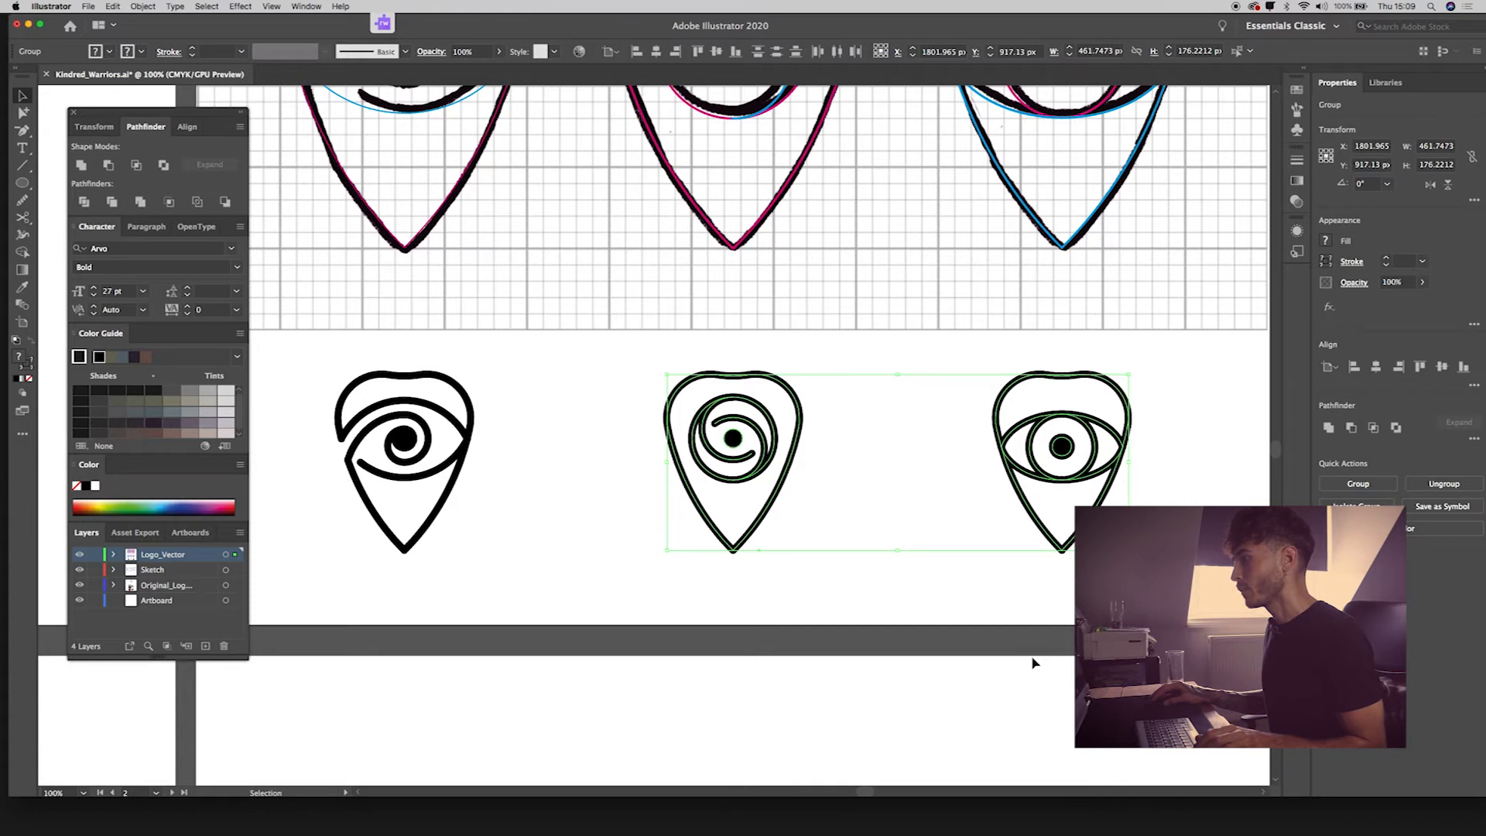
click(668, 720)
drag(564, 544, 1042, 624)
drag(712, 479, 961, 598)
drag(714, 551, 825, 604)
drag(769, 561, 908, 616)
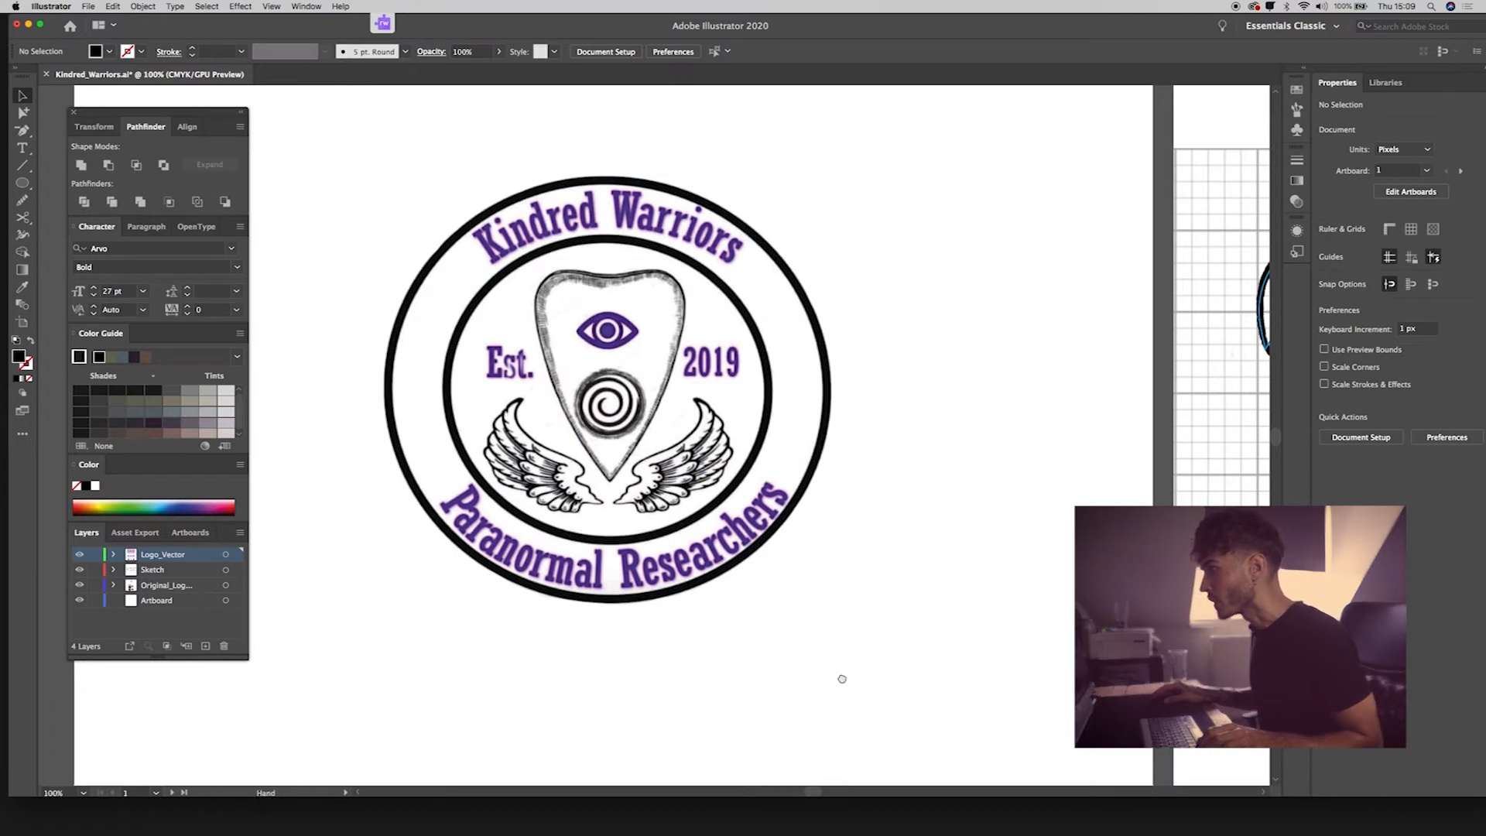
scroll(842, 679, down, 10)
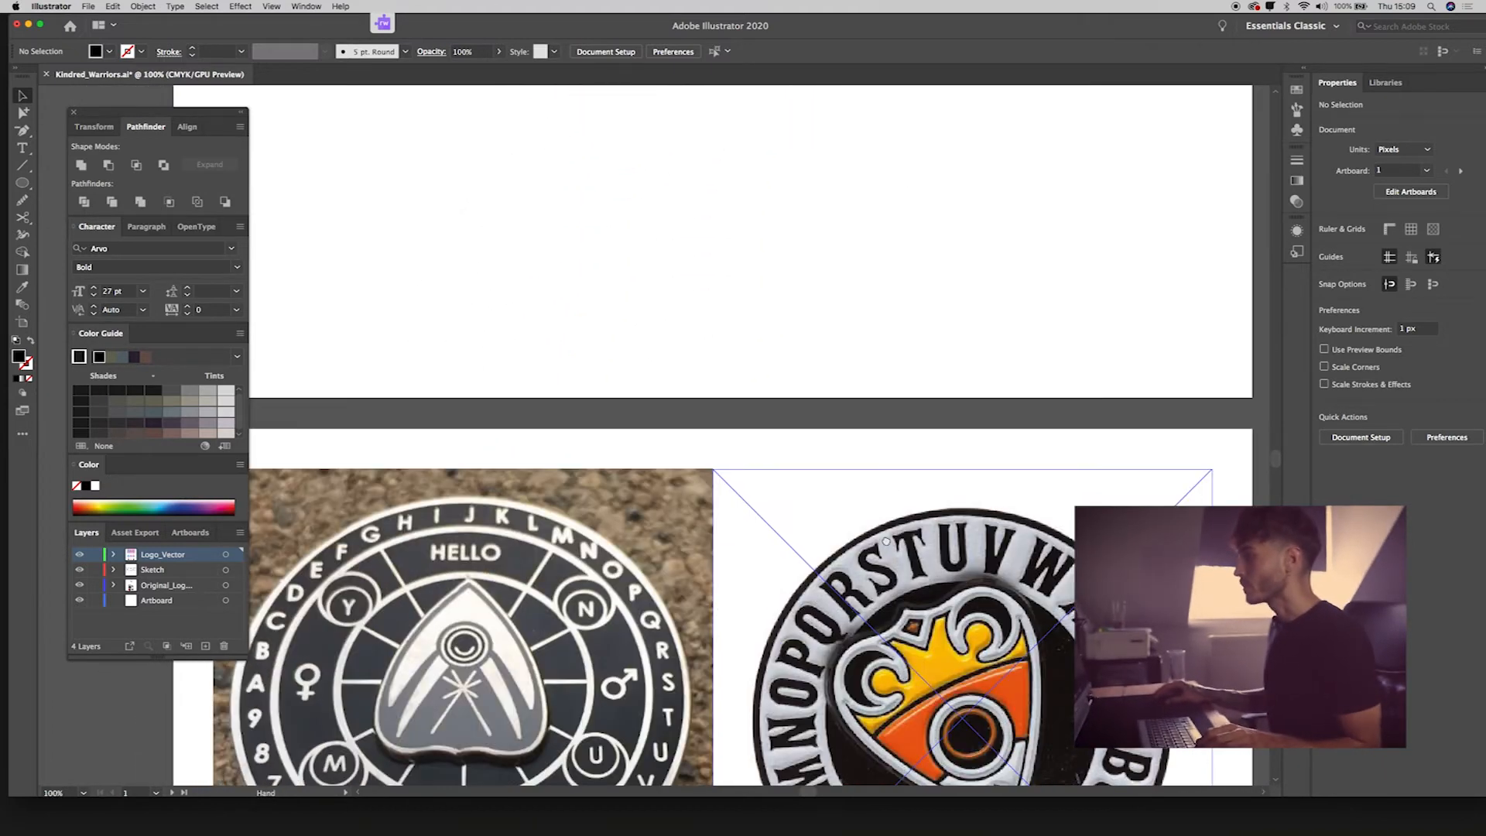
key(super+minus)
scroll(929, 357, down, 3)
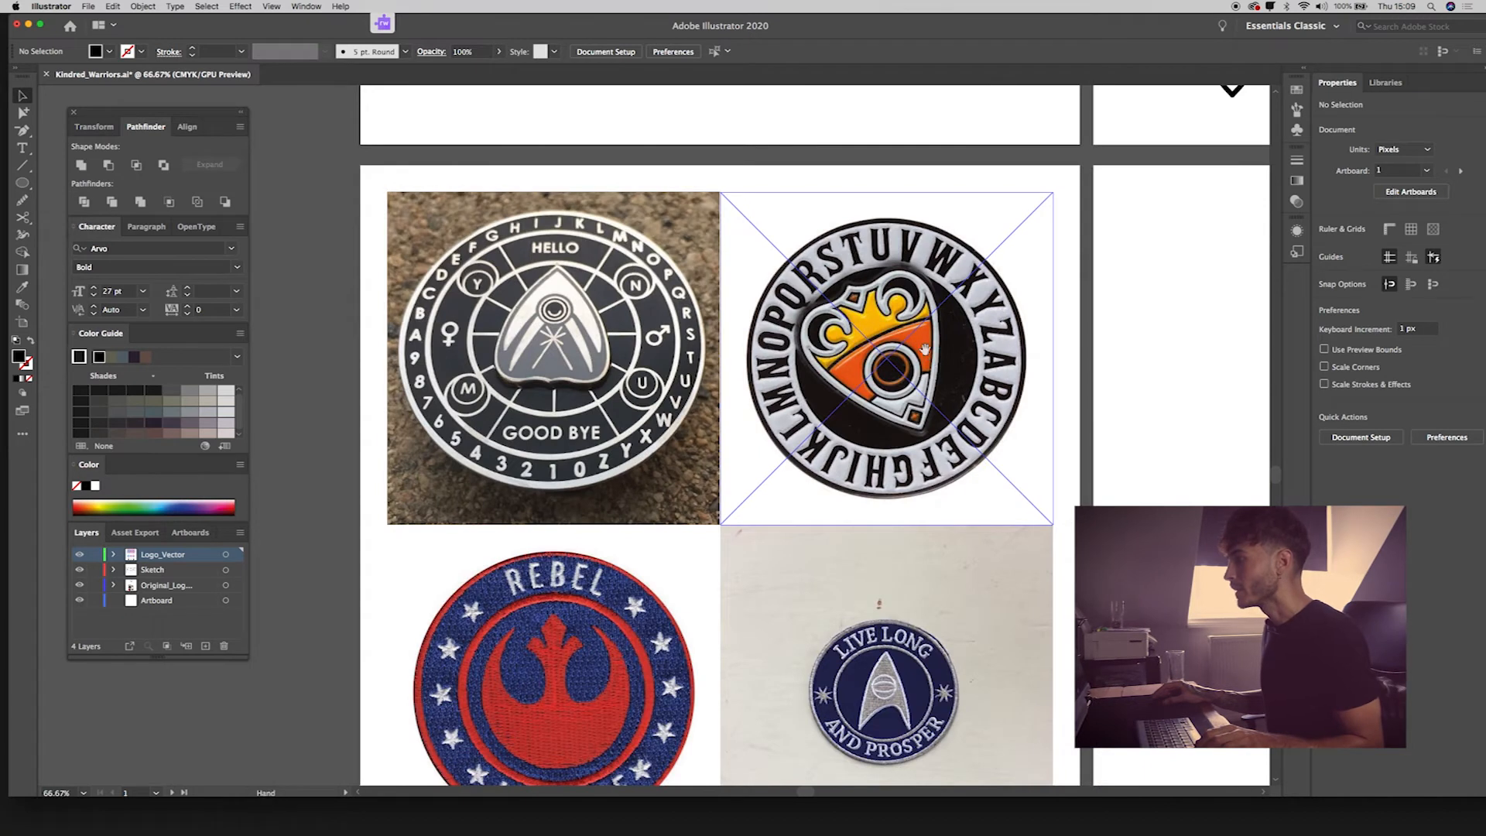
scroll(924, 350, down, 3)
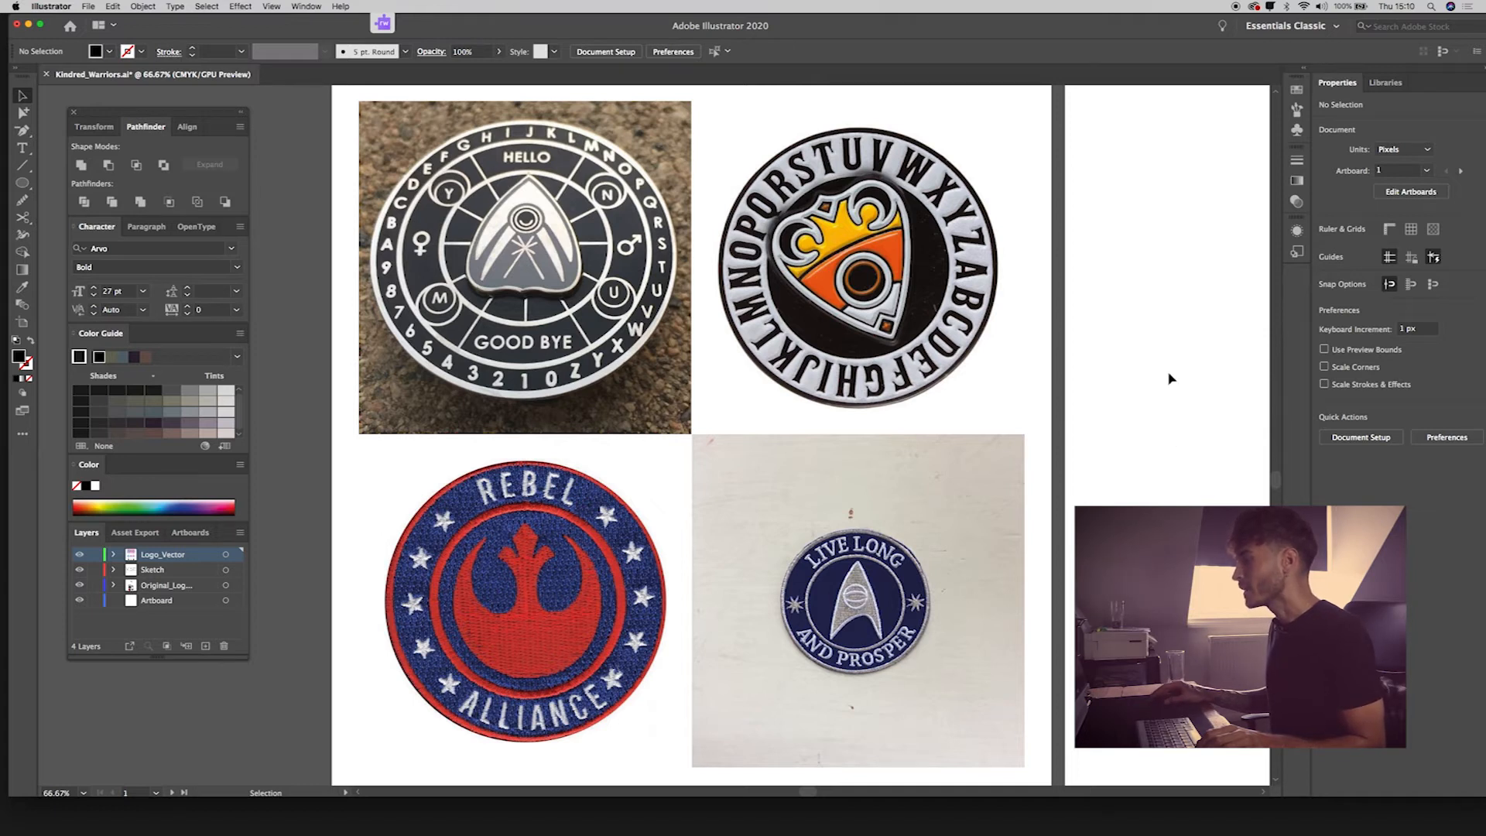
drag(1162, 338, 681, 529)
Copy the spiral and eye planchette logos onto the blank artboard below and centre the pair on that artboard.
drag(641, 223, 942, 384)
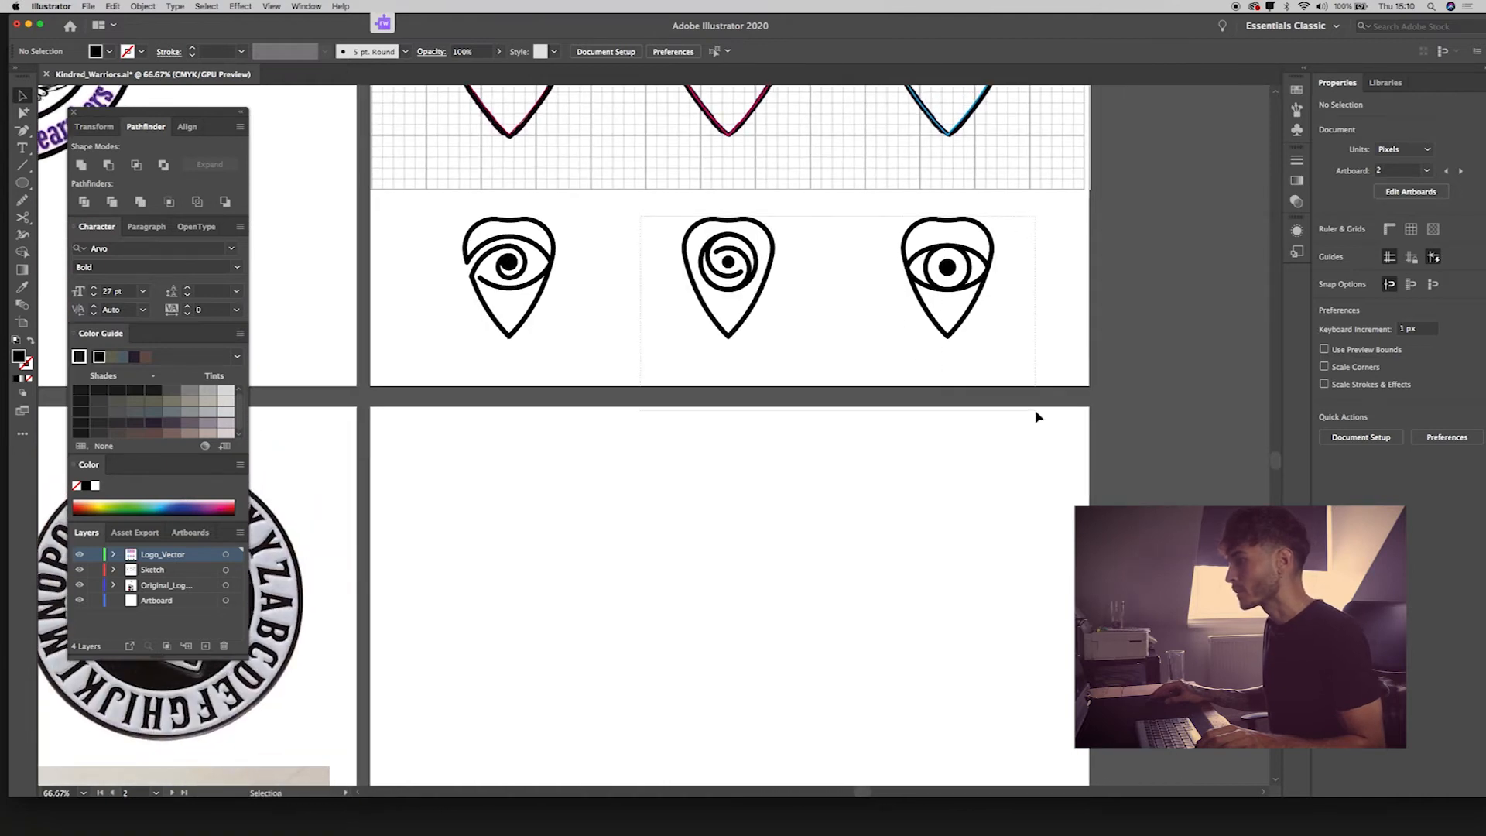
drag(1037, 416, 1039, 419)
key(v)
drag(756, 310, 643, 676)
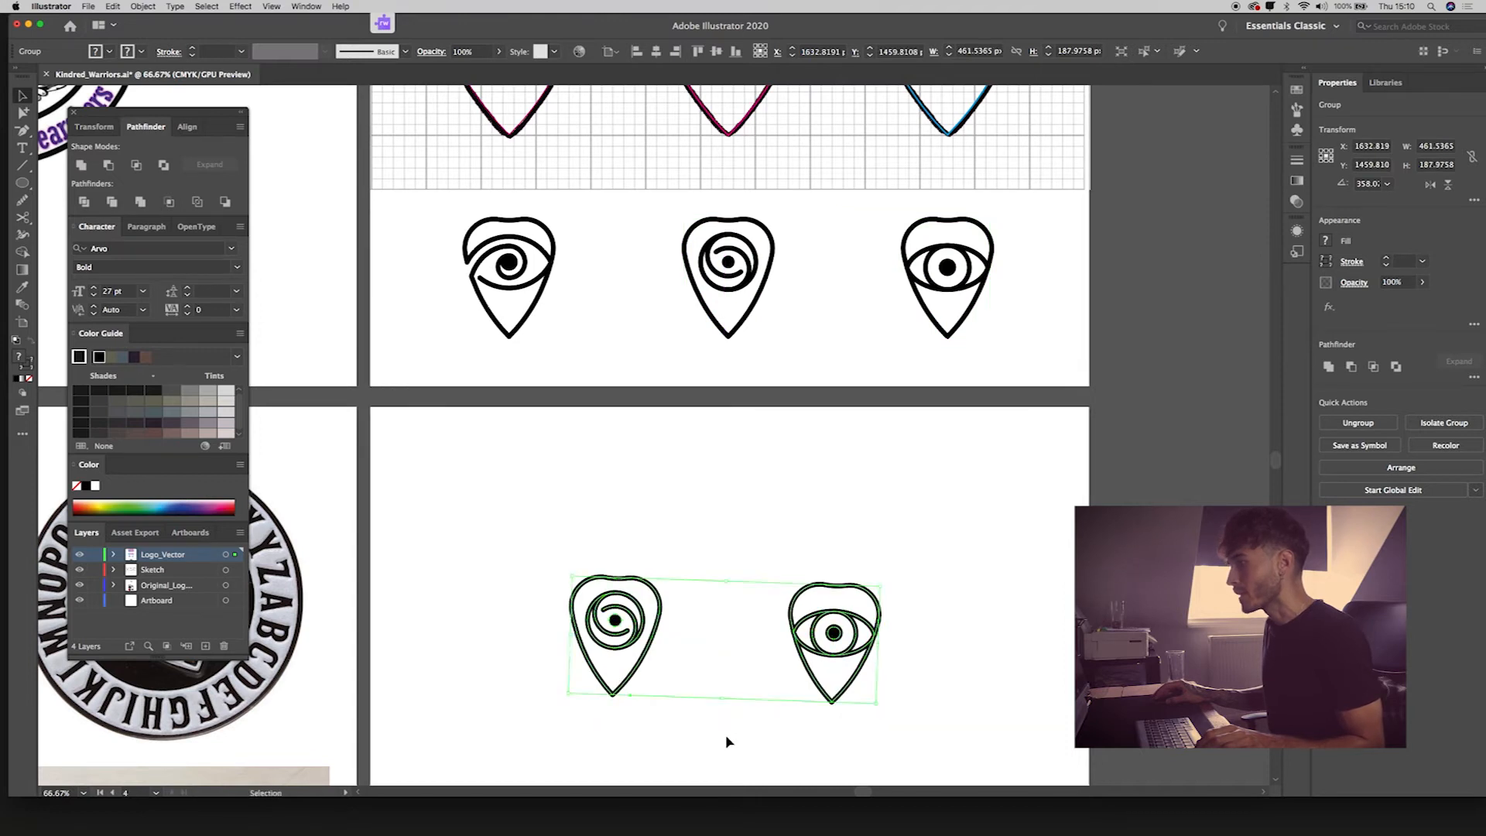
drag(746, 750, 792, 503)
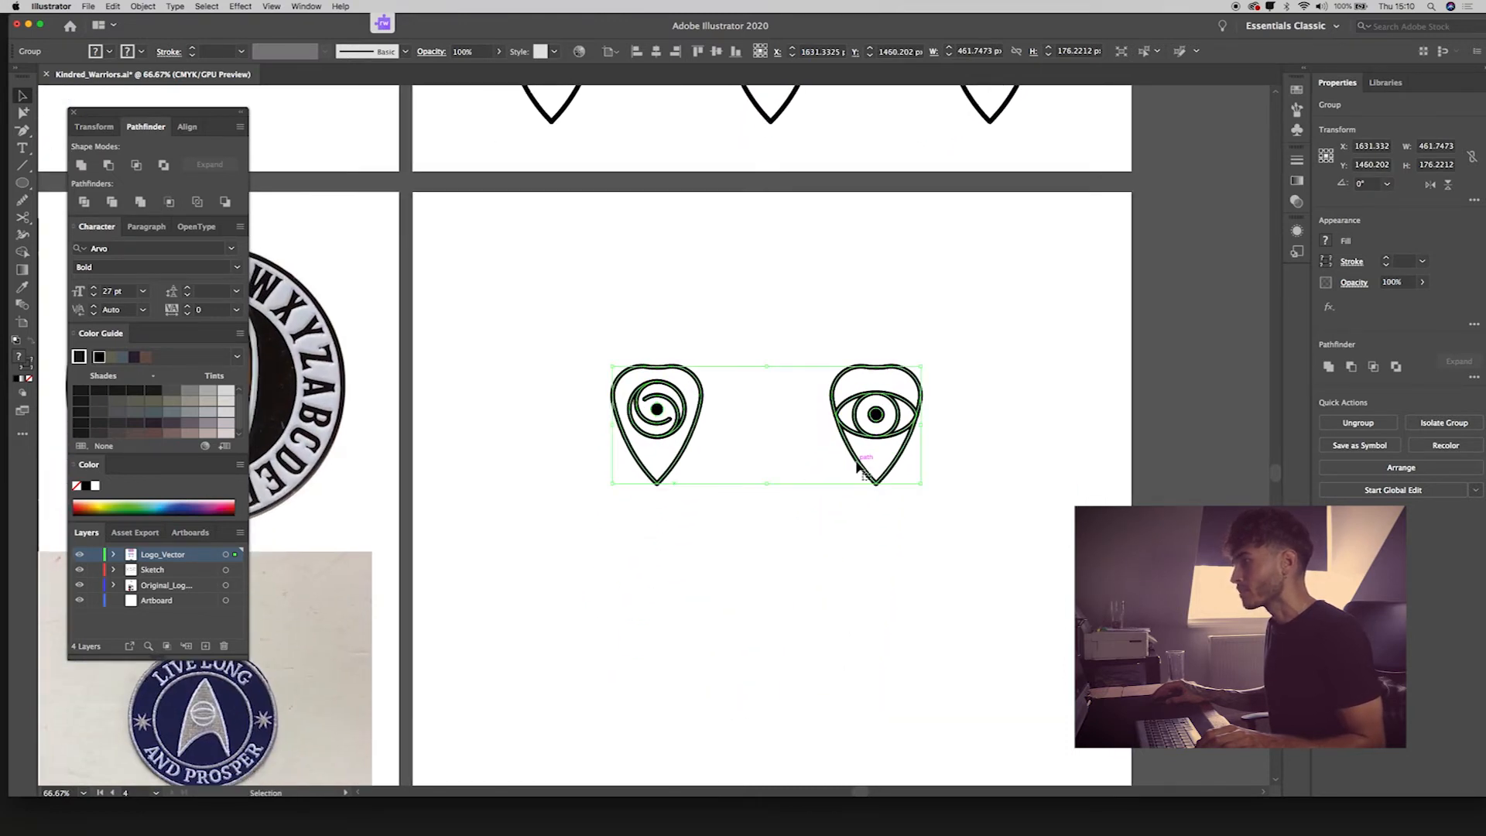
click(715, 51)
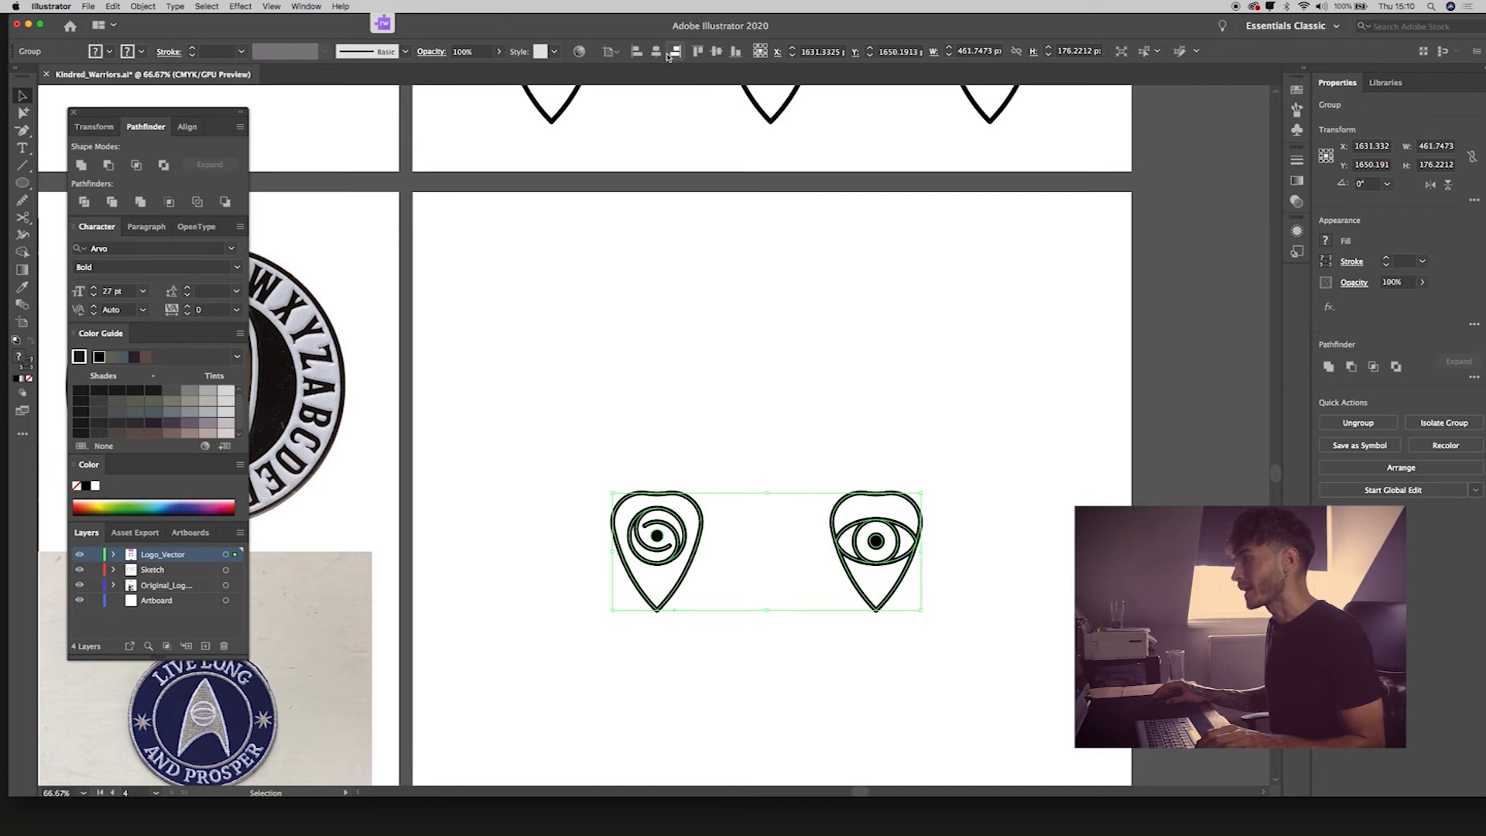
click(726, 386)
Ungroup the copied pair of logos, and ungroup the spiral planchette's own paths.
click(682, 532)
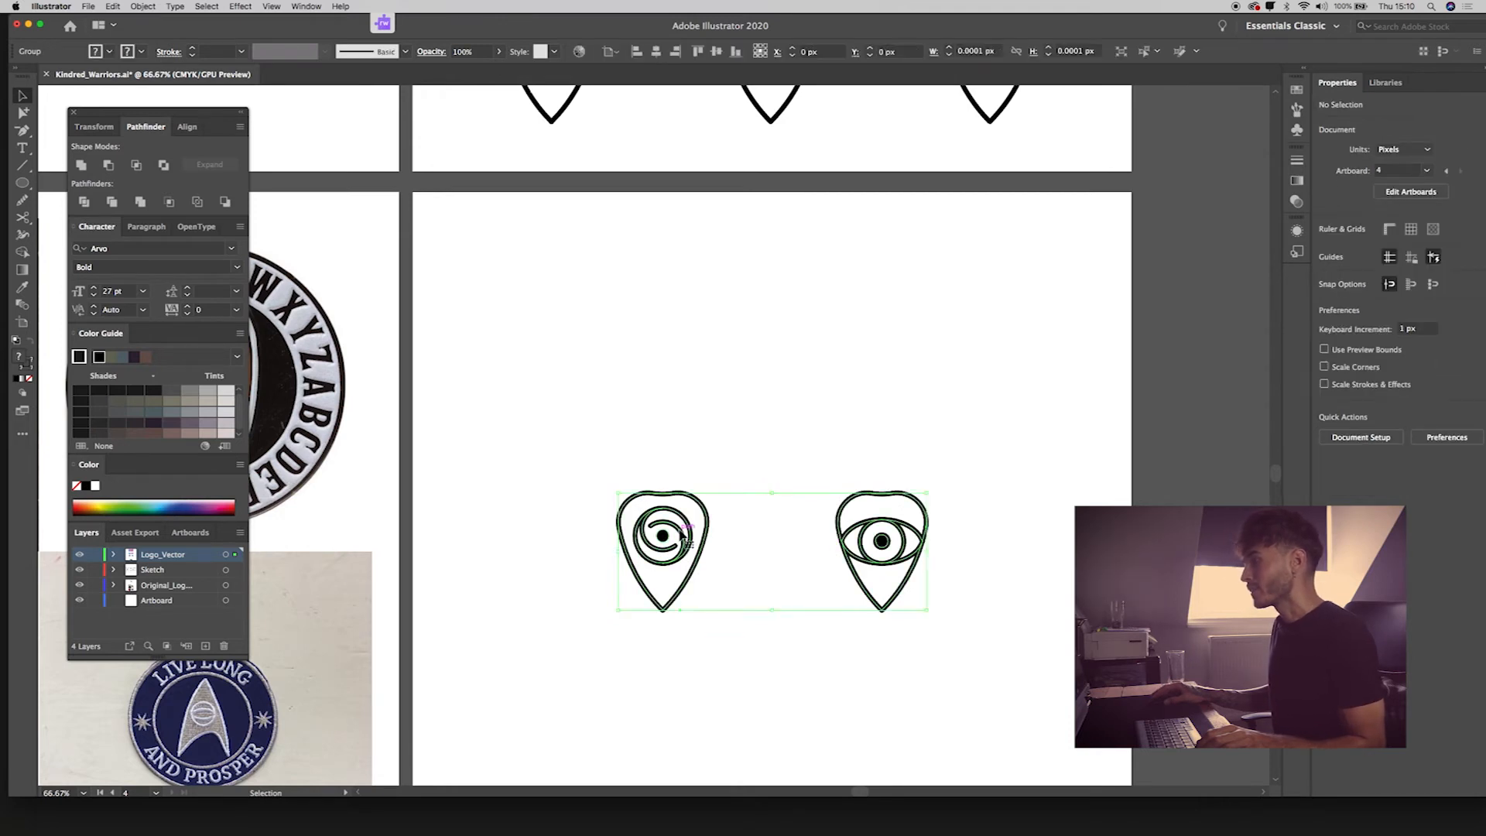
key(super+plus)
key(super+plus)
key(super+plus)
drag(674, 515, 896, 515)
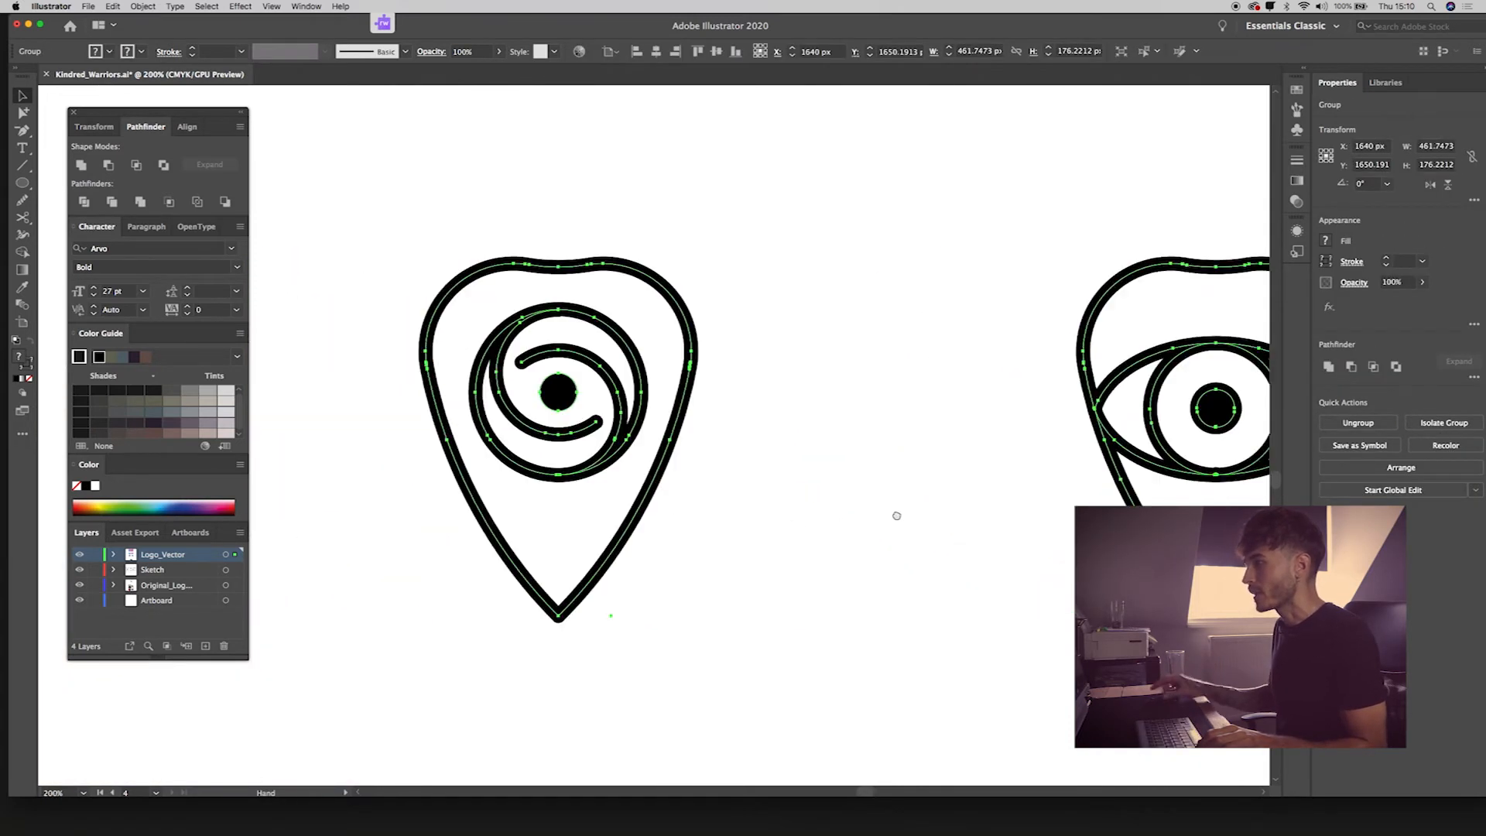
right_click(740, 435)
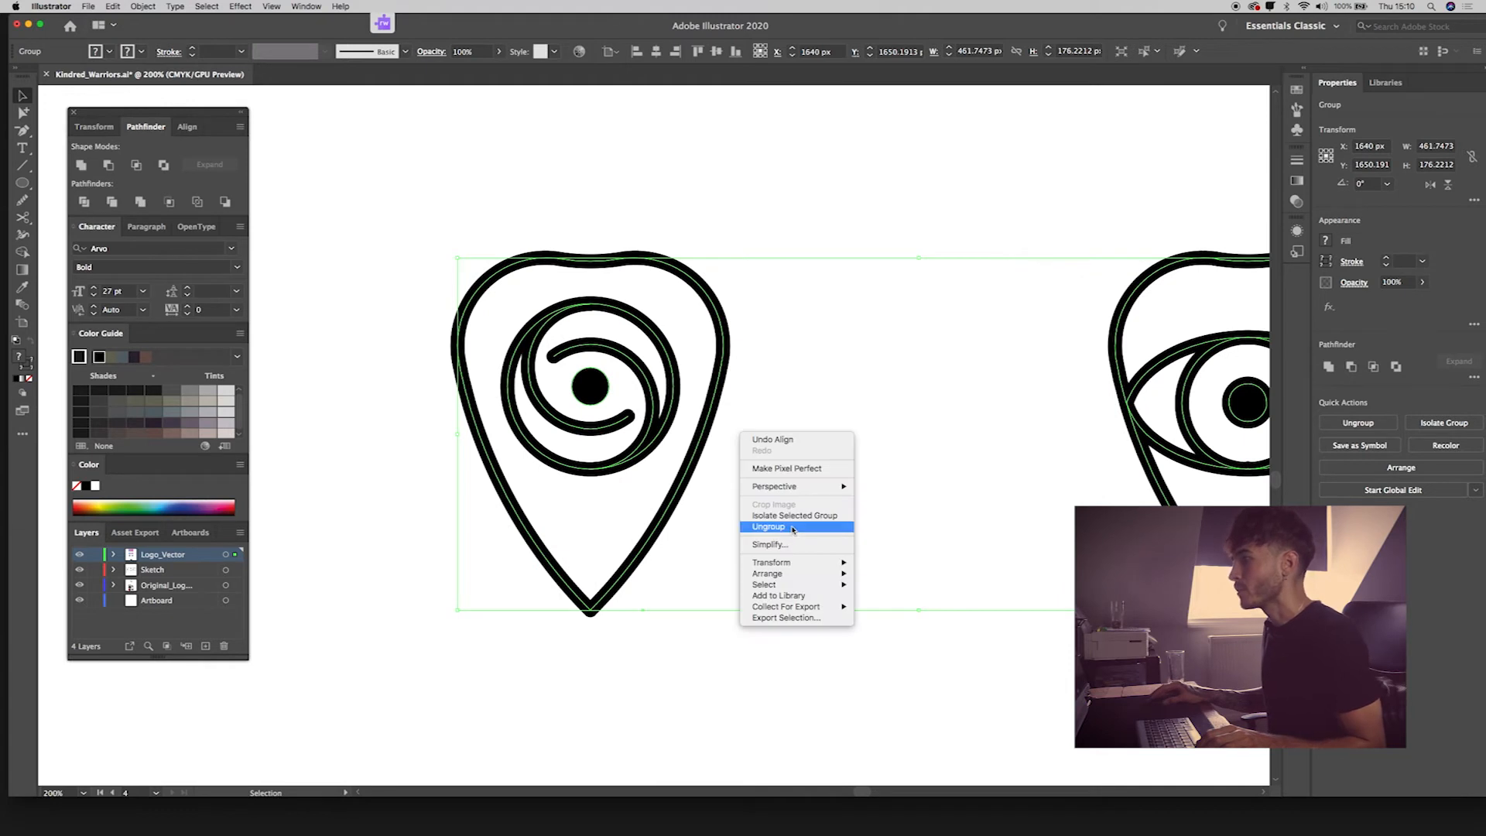
click(793, 527)
click(740, 432)
click(600, 351)
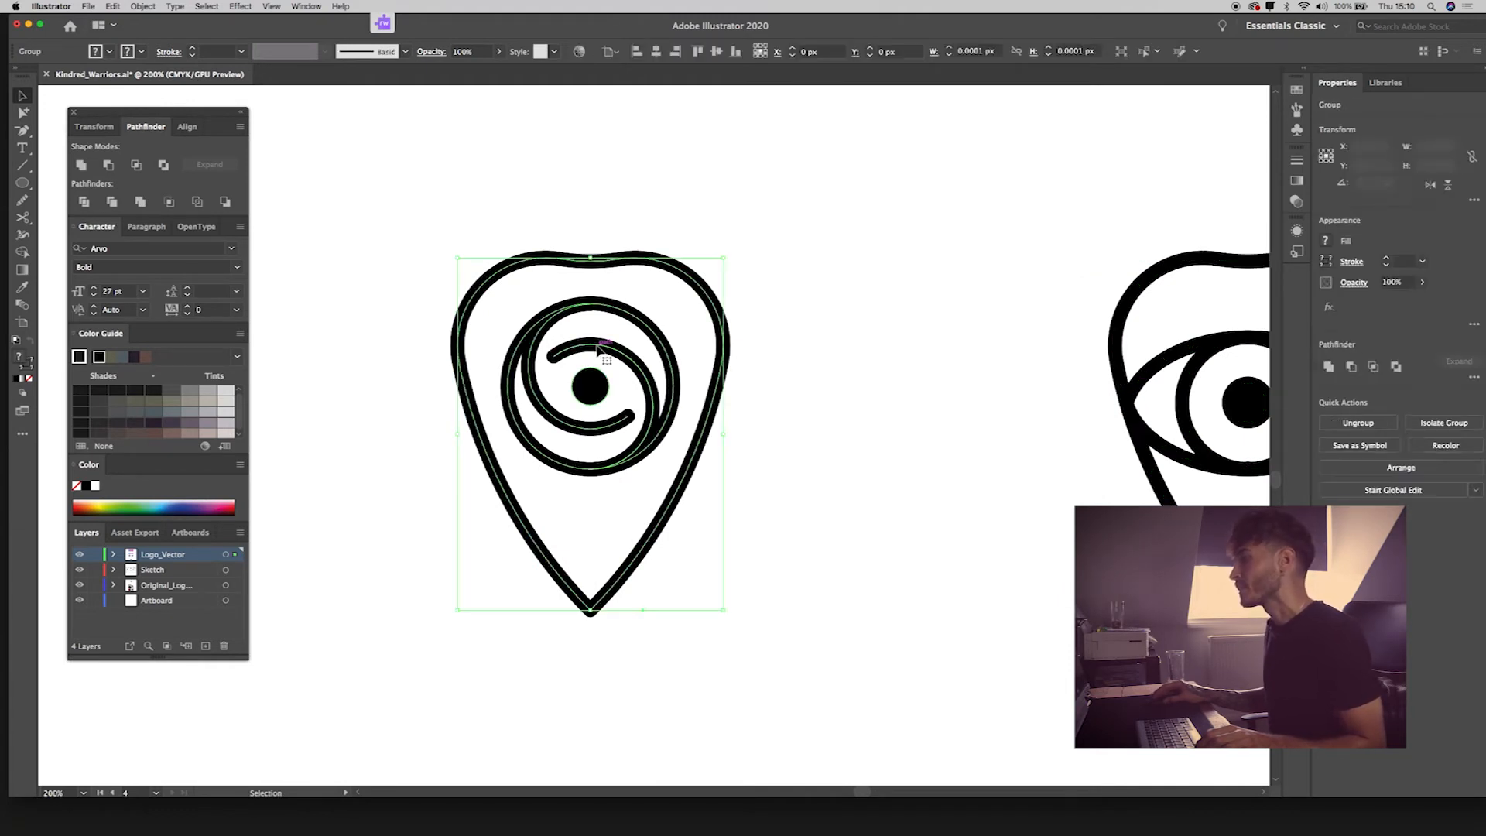
right_click(598, 349)
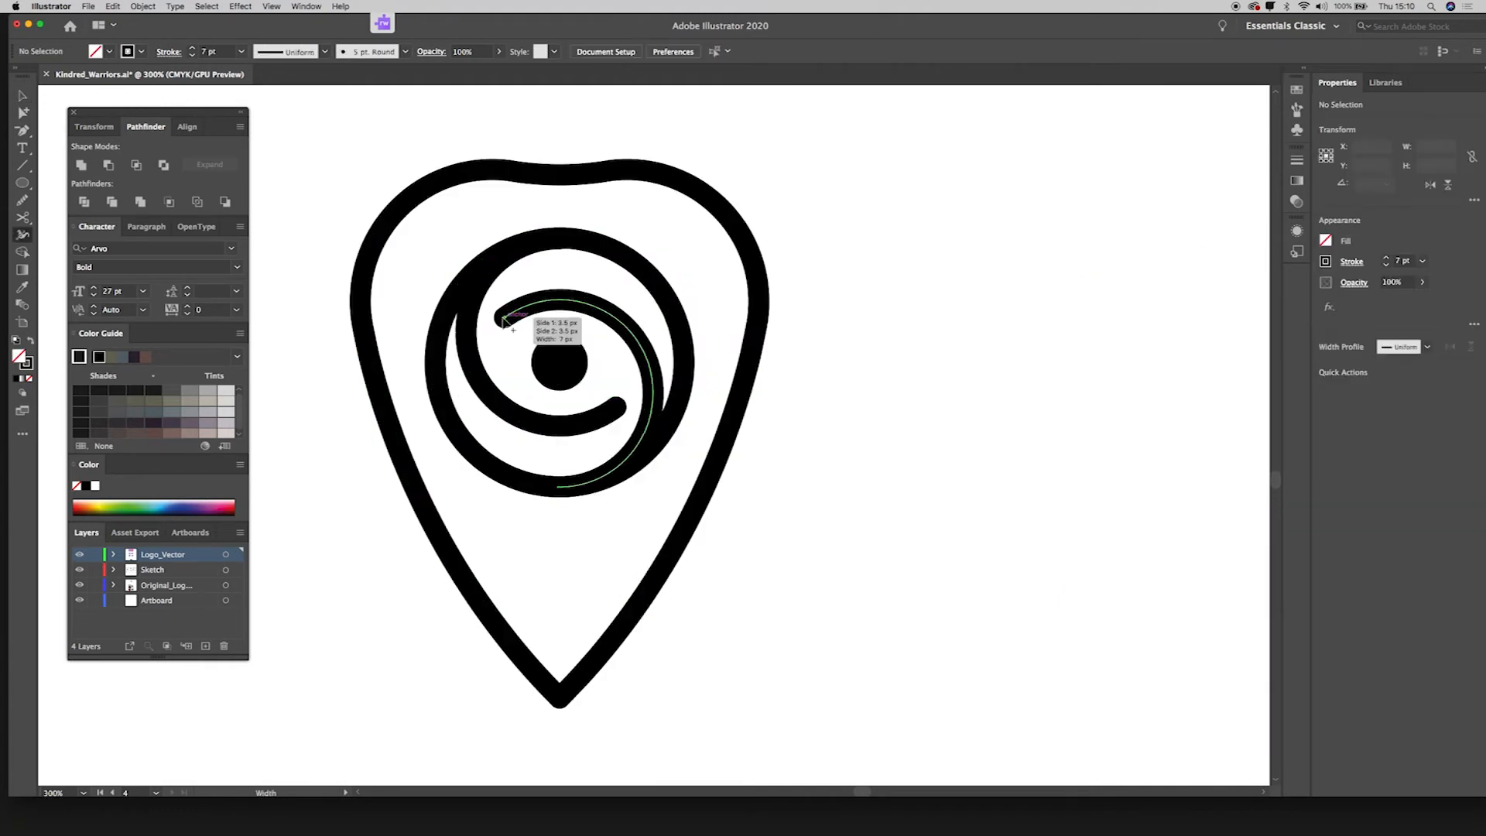
Taper the inner ends of both spiral arms to about 0.9 px with the Width tool.
drag(503, 318, 506, 319)
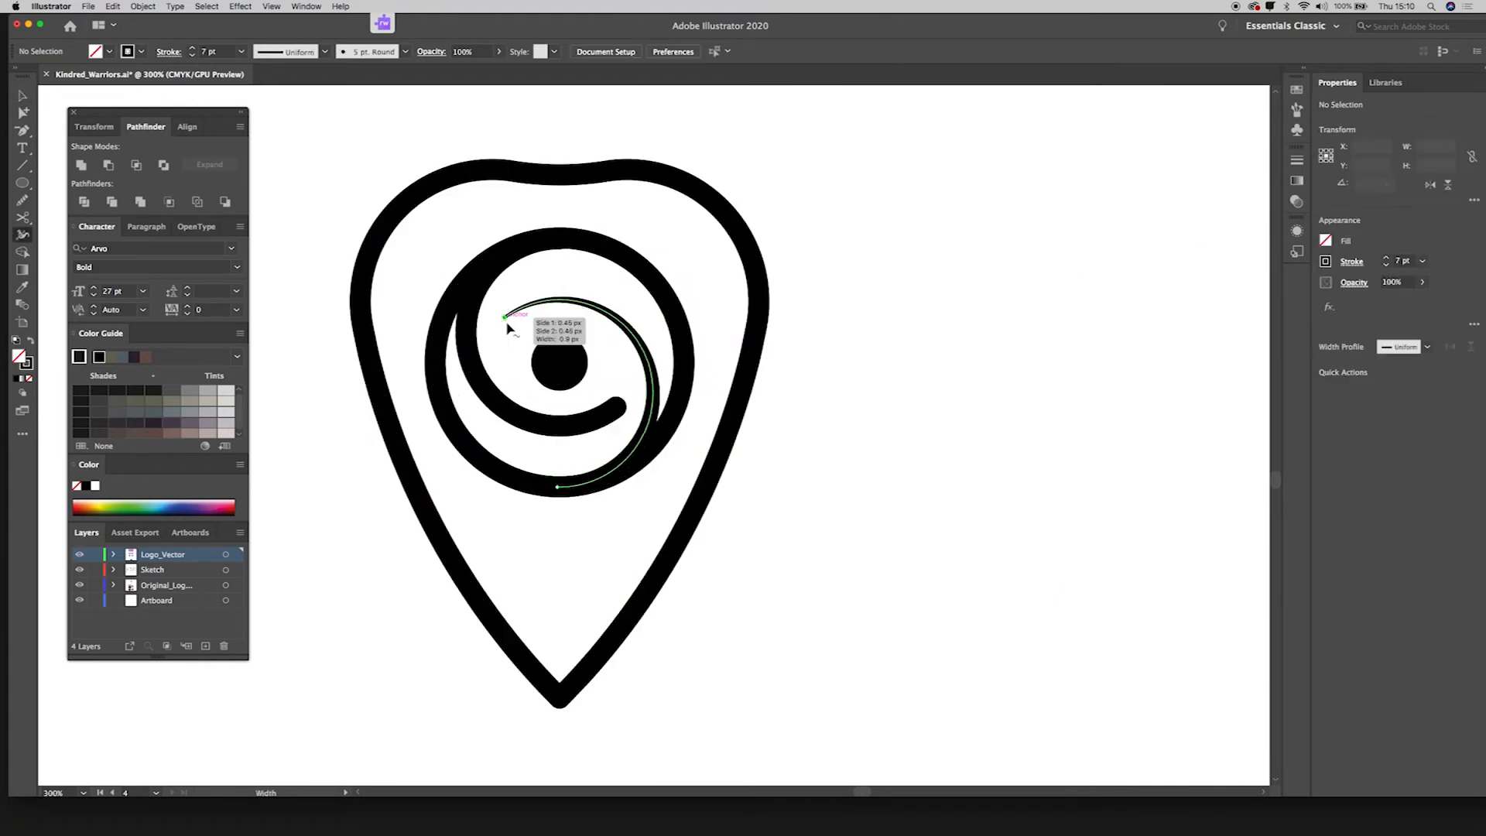
drag(616, 407, 616, 409)
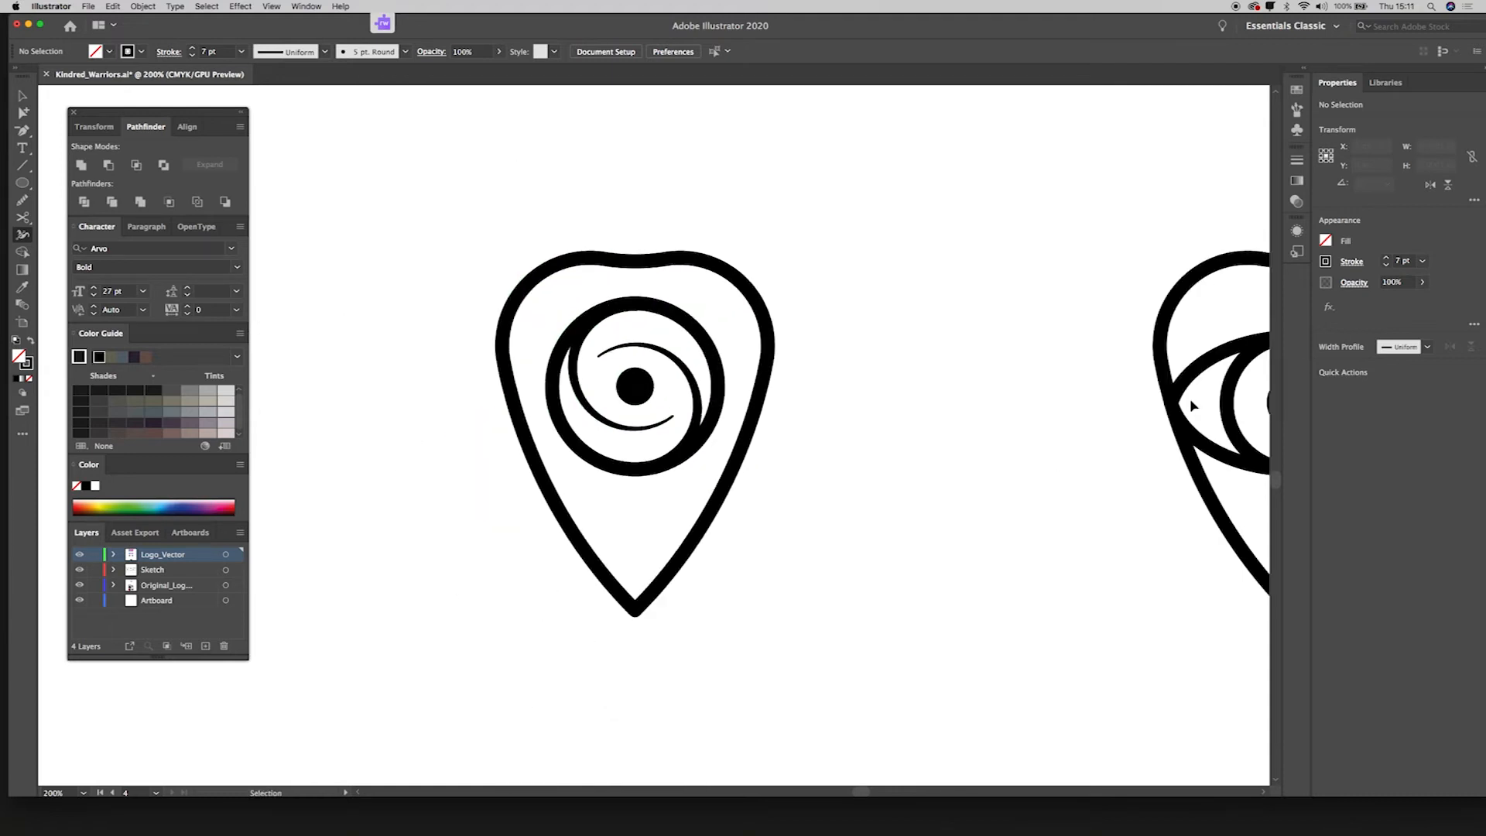
key(super+minus)
Draw a circle around the spiral planchette and add concentric copies for an inner ring and a text path about 232 px wide.
key(l)
mouse_move(640, 413)
mouse_down()
mouse_move(591, 254)
mouse_move(640, 203)
mouse_up()
key(v)
key(shift+Down)
key(super+f)
click(750, 311)
key(super+f)
drag(801, 267, 814, 255)
Add the text KINDRED WARRIORS in Arvo Bold 27 pt on the path circle and move it over the top of the badge.
click(242, 51)
click(260, 117)
click(640, 255)
text(KINDRED WARRIORS)
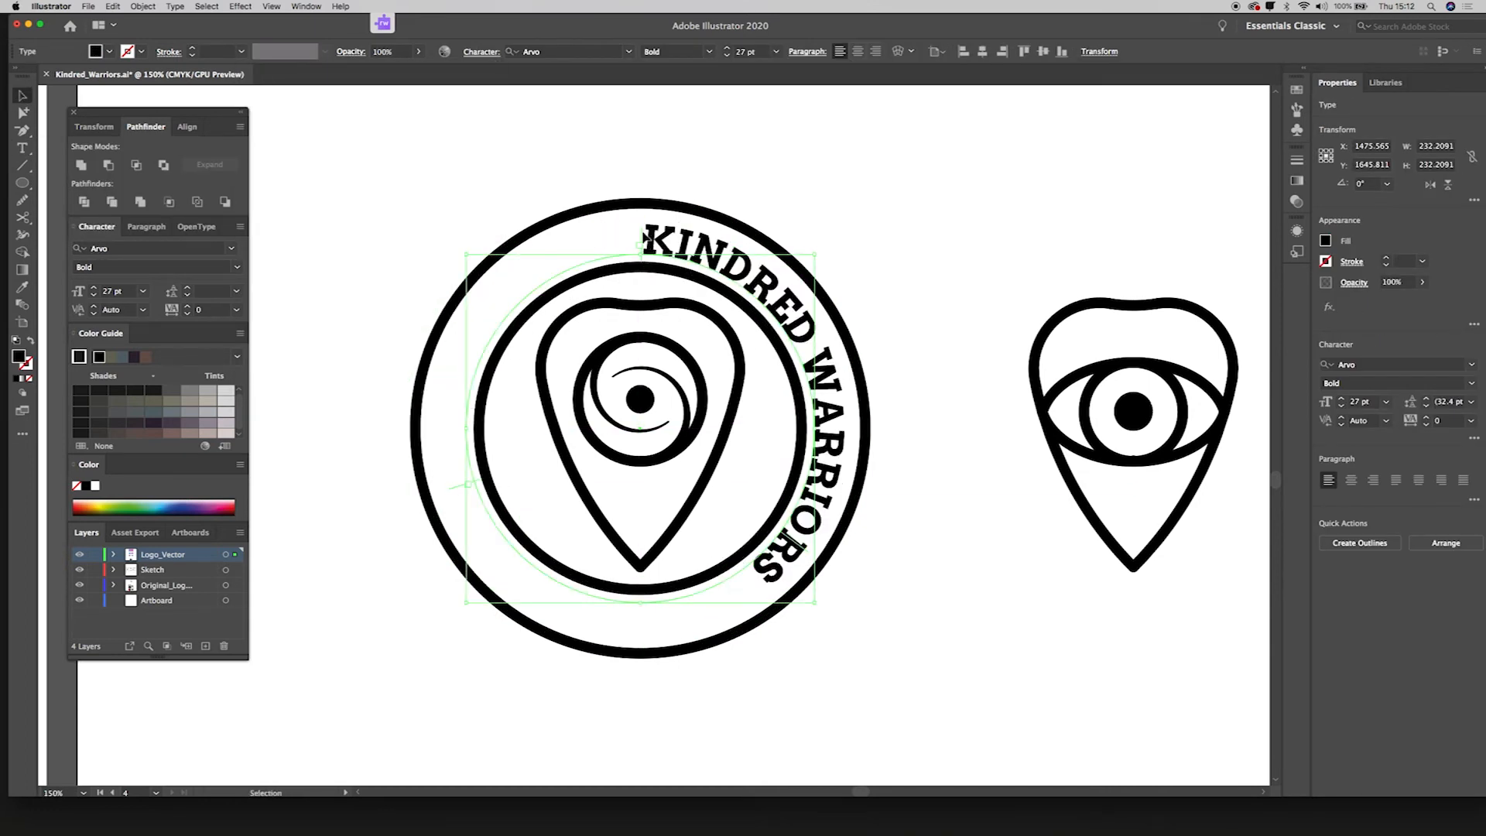
key(super+shift+c)
click(882, 255)
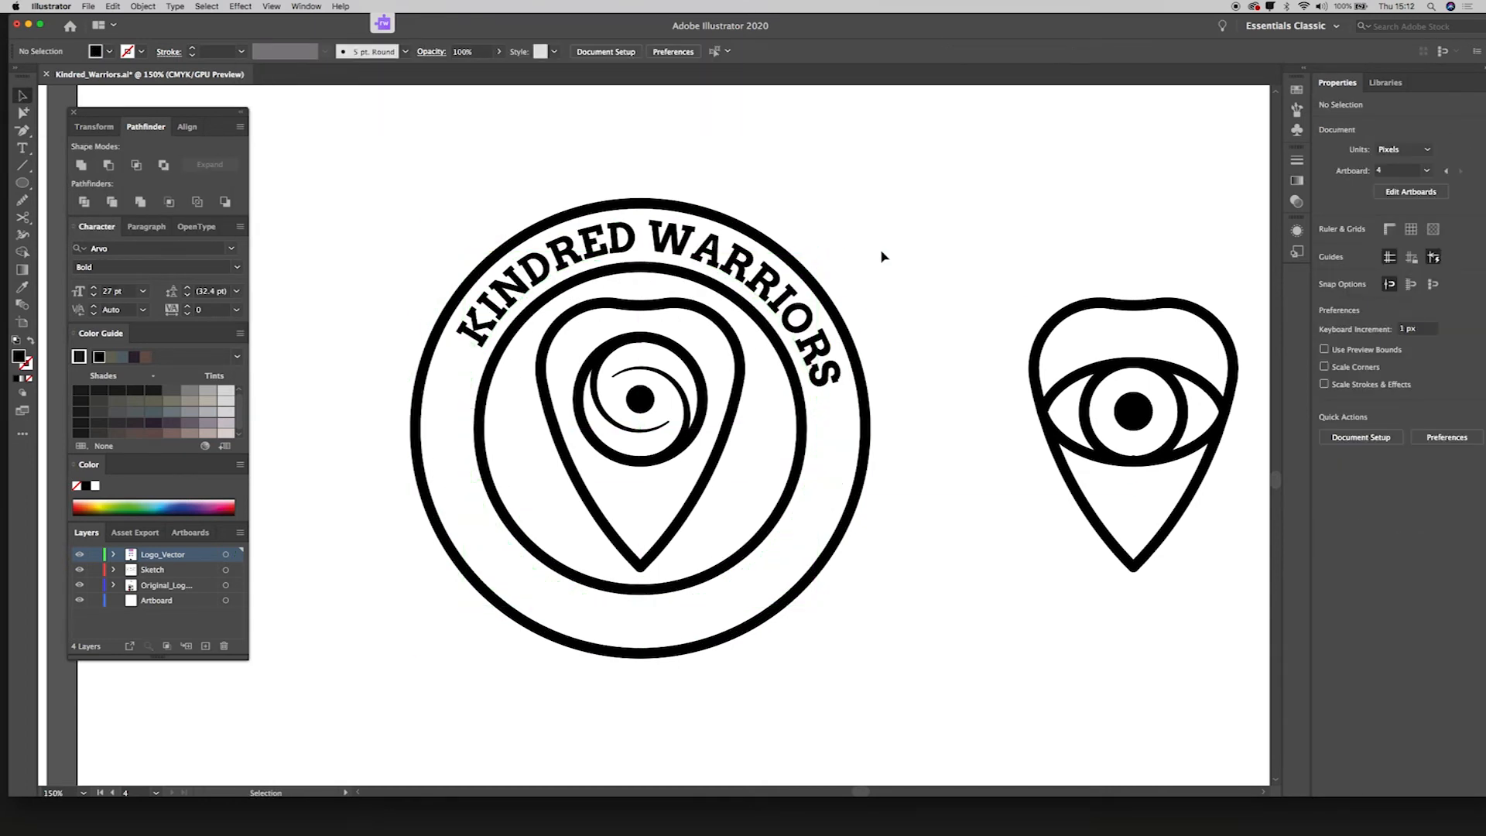
Show the rulers, place a horizontal guide across the badge and adjust the position of the KINDRED WARRIORS text.
key(super+r)
drag(859, 90, 863, 348)
click(681, 240)
drag(663, 254, 640, 253)
click(898, 256)
Level both ends of the KINDRED WARRIORS text using the guide, delete the guide and fine-tune the text path to about 238 px wide.
click(271, 6)
click(442, 431)
drag(914, 349, 910, 167)
click(715, 252)
drag(480, 371, 491, 338)
drag(890, 166, 876, 340)
click(681, 244)
drag(491, 334, 486, 342)
click(913, 338)
key(Delete)
click(681, 244)
drag(640, 252, 640, 249)
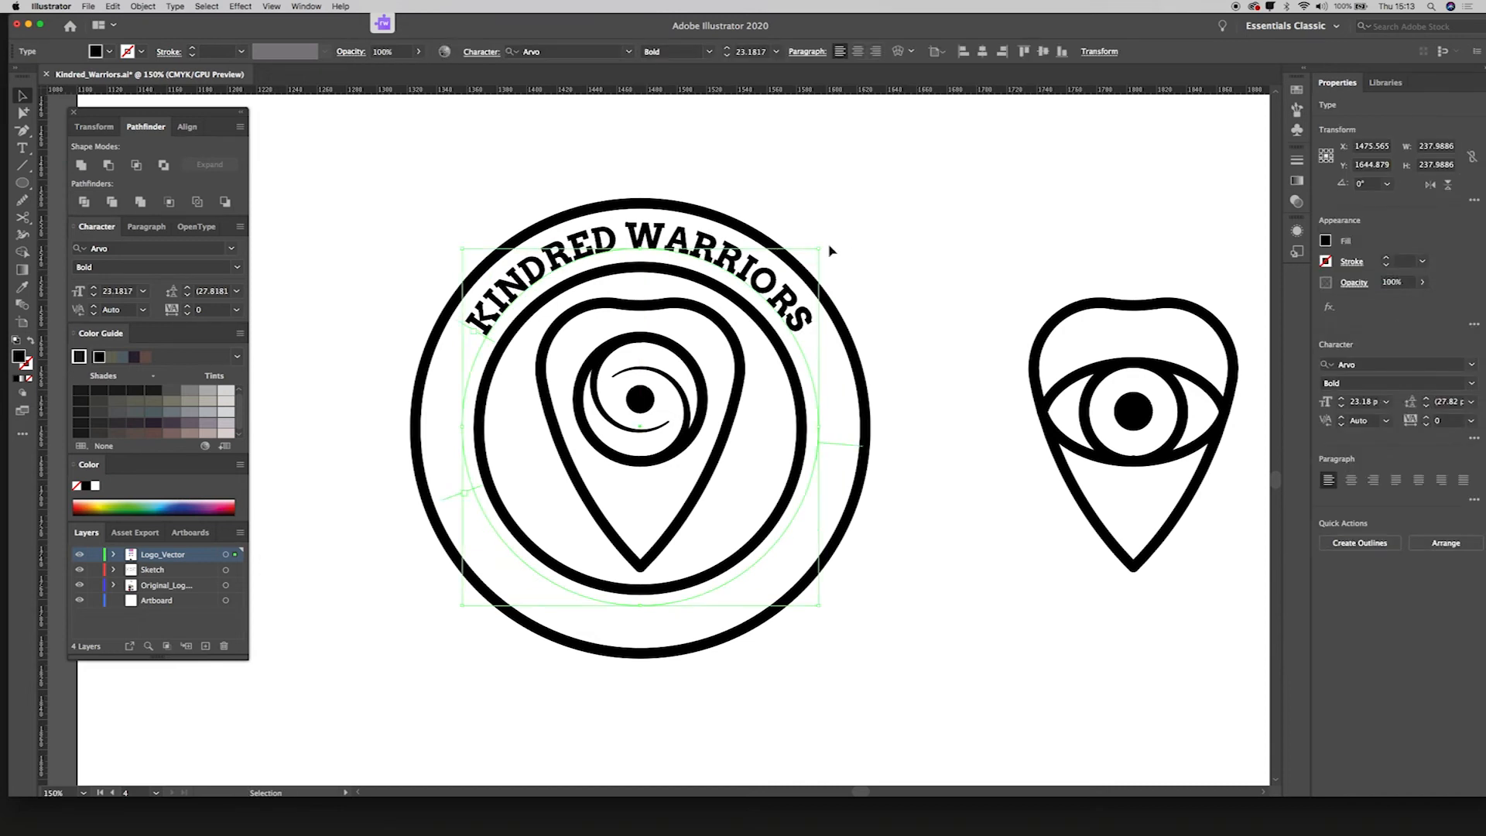
Paste a copy of the KINDRED WARRIORS path text in front and rotate it 180°.
key(super+c)
key(super+f)
drag(828, 248, 452, 605)
Replace the copied text with PARANORMAL RESEARCHERS and flip it across its path so it reads upright along the badge's bottom.
double_click(697, 611)
key(super+a)
text(PARANORMAL RESEARCHERS)
click(22, 95)
drag(427, 408, 775, 505)
Lower the baseline shift of the PARANORMAL RESEARCHERS text past -10 pt to fit it between the two rings.
click(481, 52)
click(400, 182)
click(418, 231)
click(352, 186)
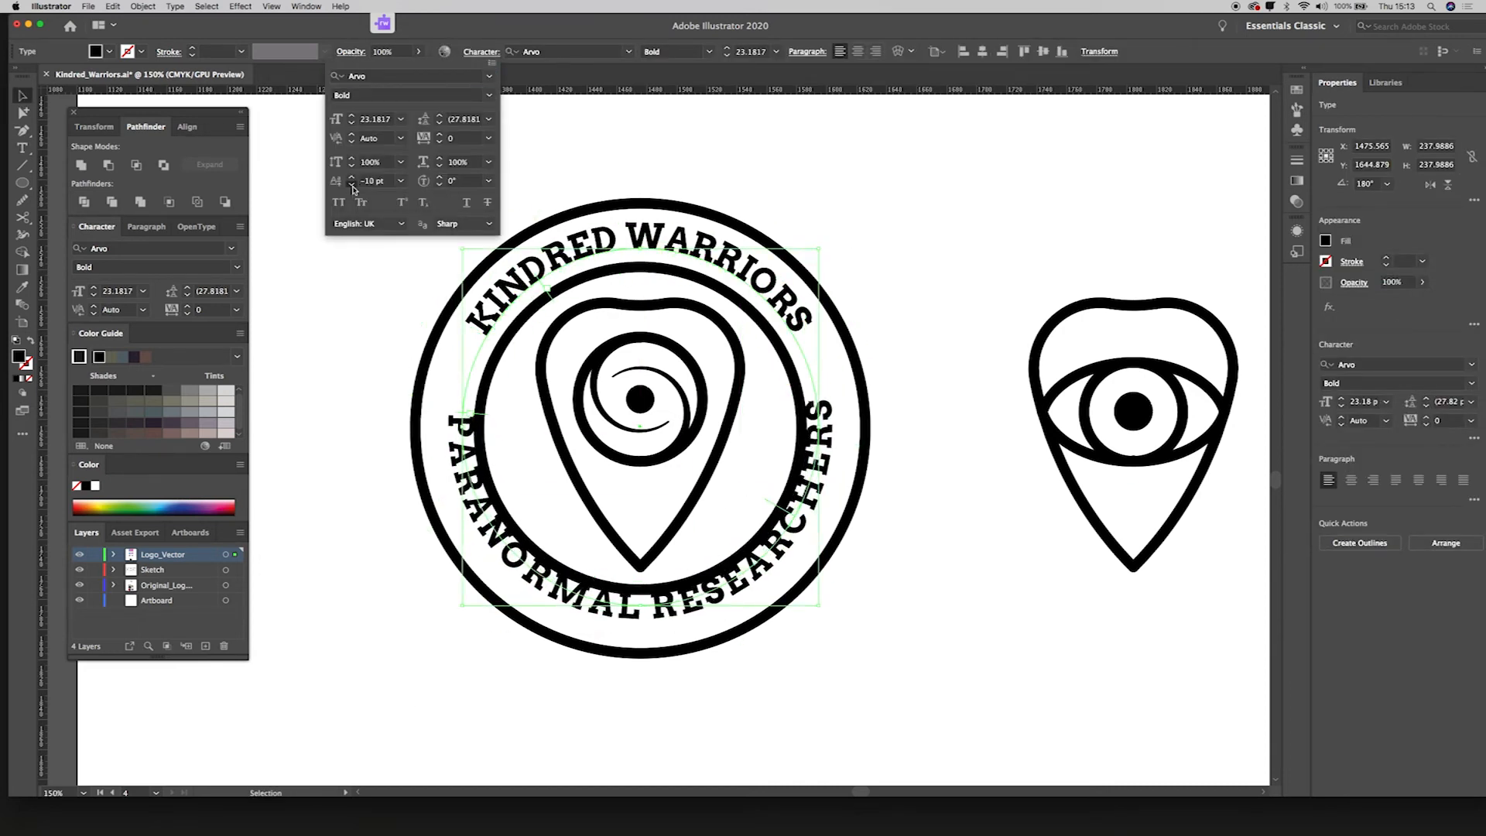
click(352, 186)
click(352, 186)
click(352, 186)
Set the tracking of the PARANORMAL RESEARCHERS text to -100 and centre it along the bottom of the ring.
click(488, 138)
click(496, 153)
drag(485, 418, 489, 456)
click(976, 591)
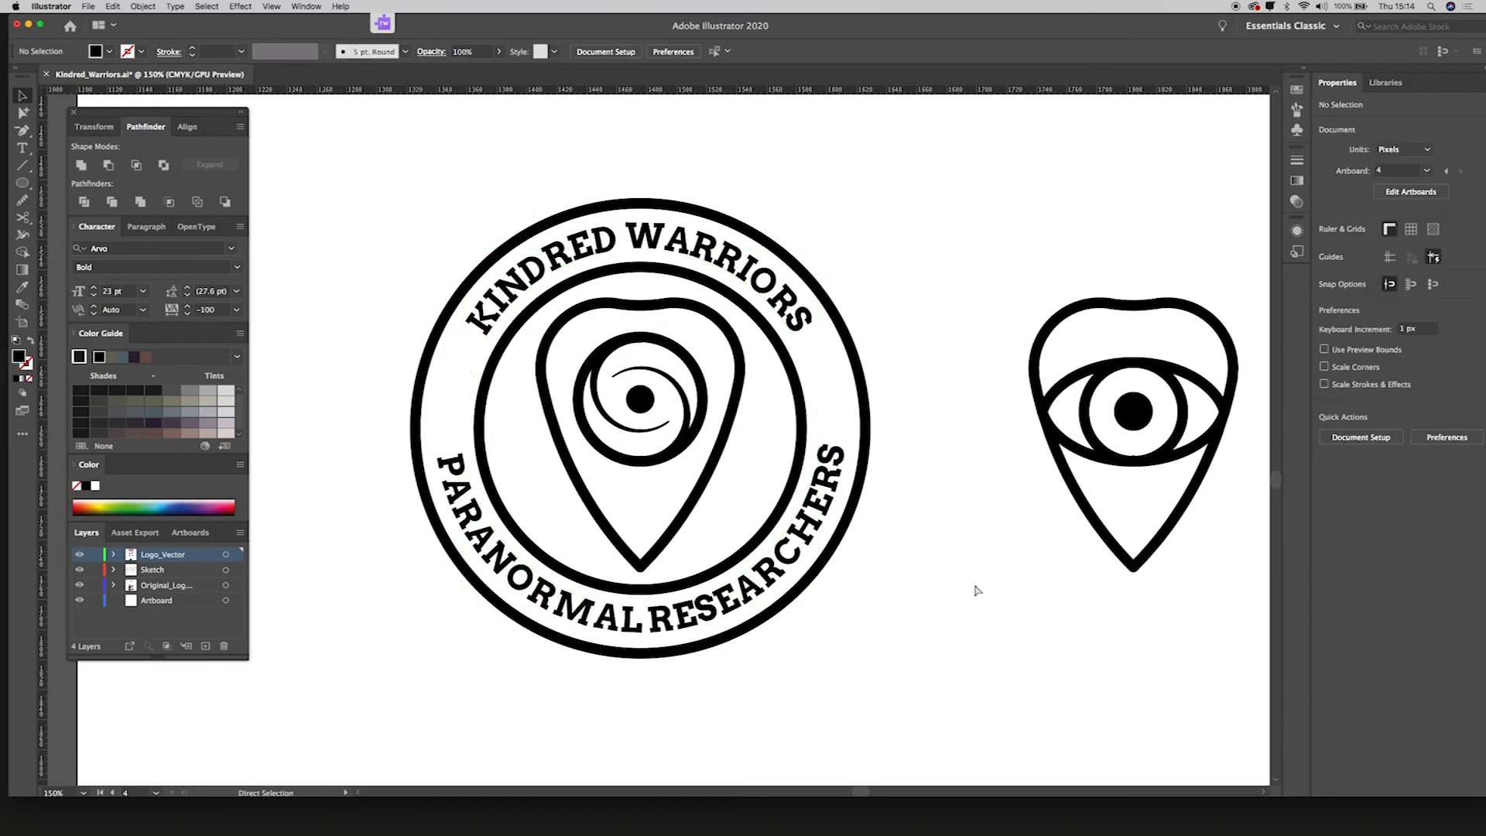
Try other typefaces on the KINDRED WARRIORS text and set it to Avenir Next Condensed Heavy at 26 pt.
key(super+minus)
key(super+equal)
key(super+minus)
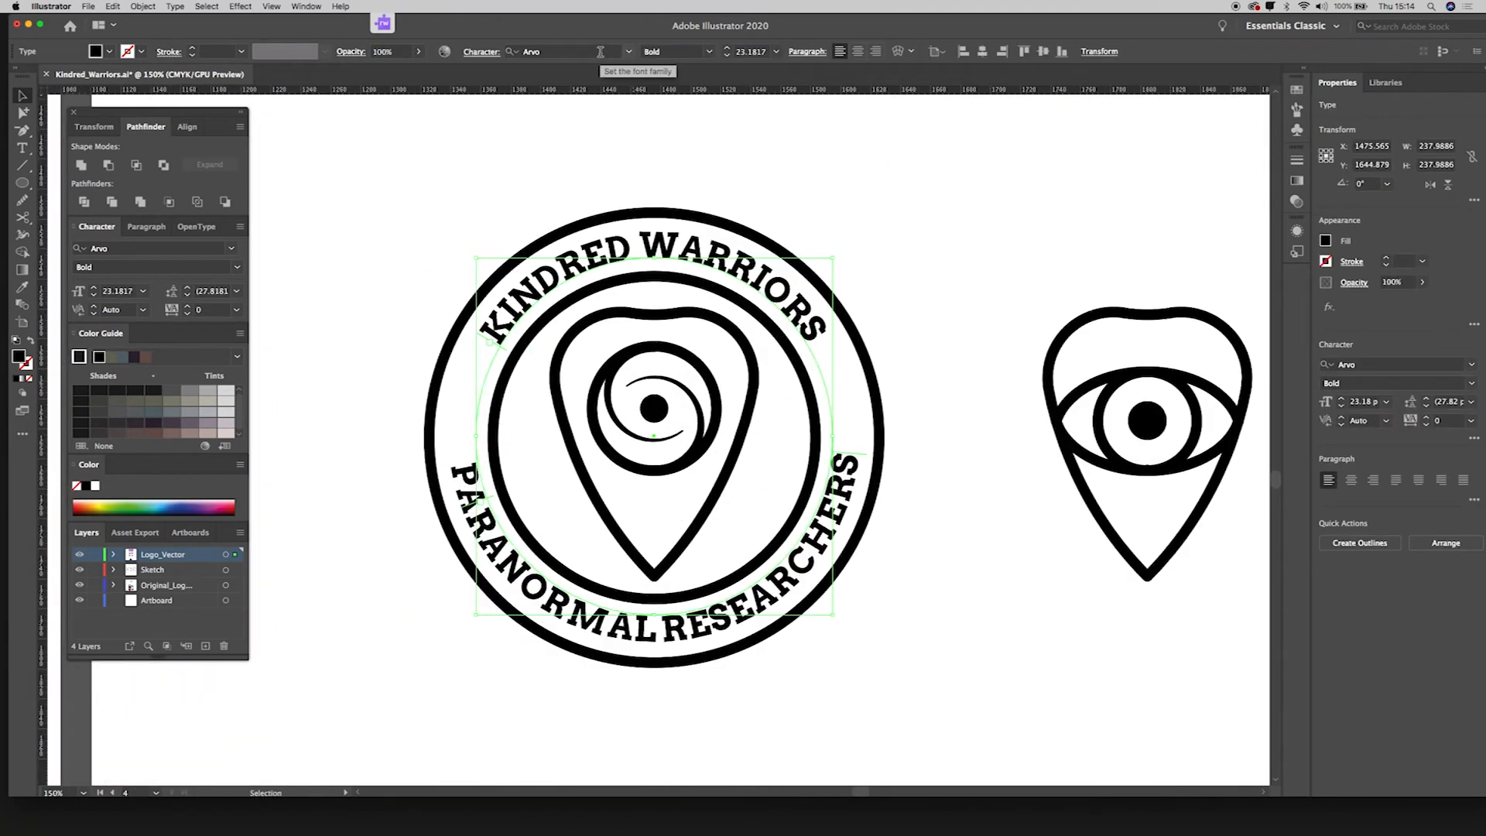
click(601, 52)
key(Up)
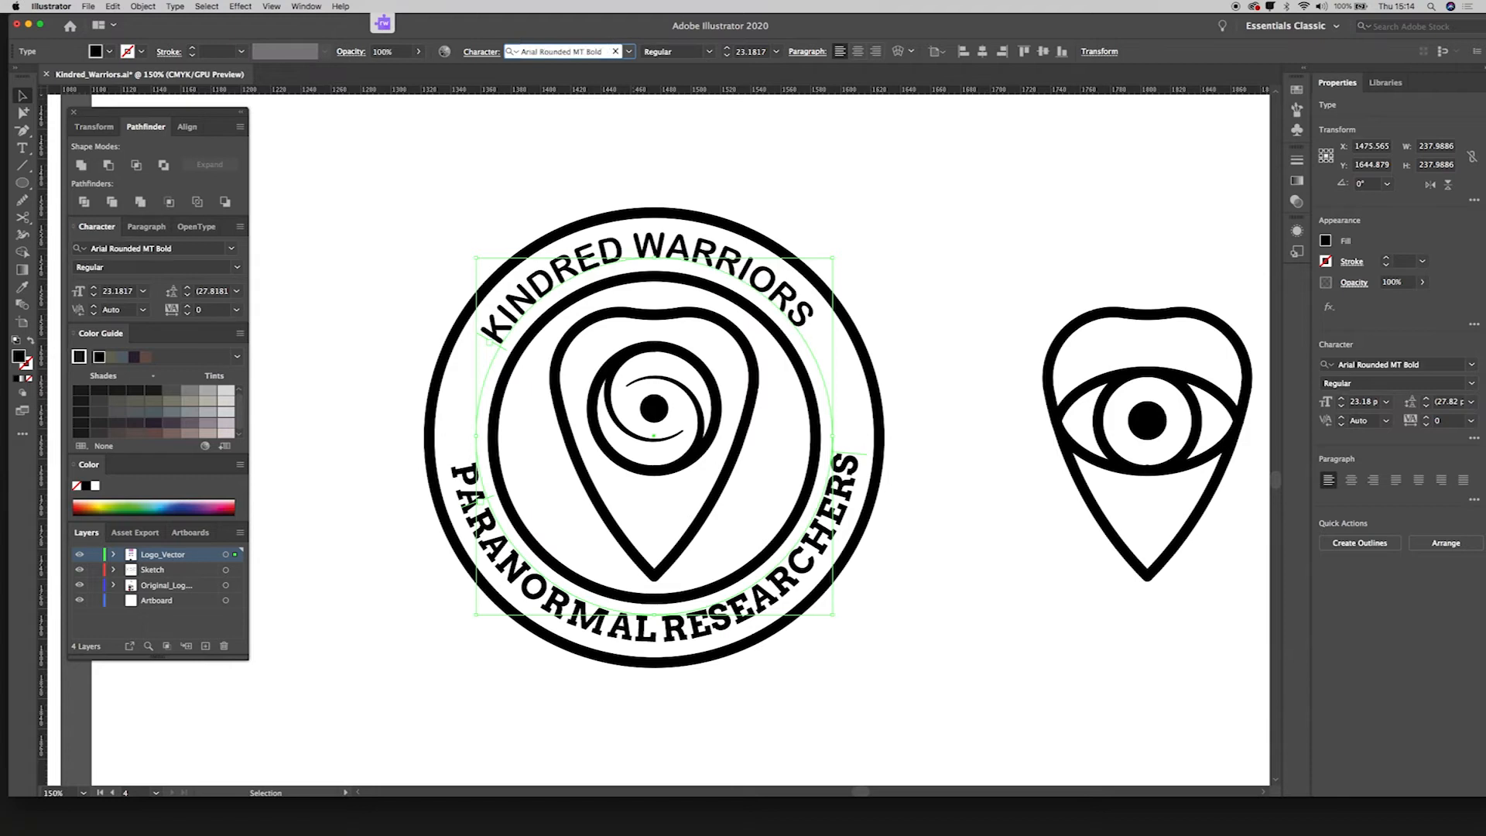
click(683, 46)
click(669, 166)
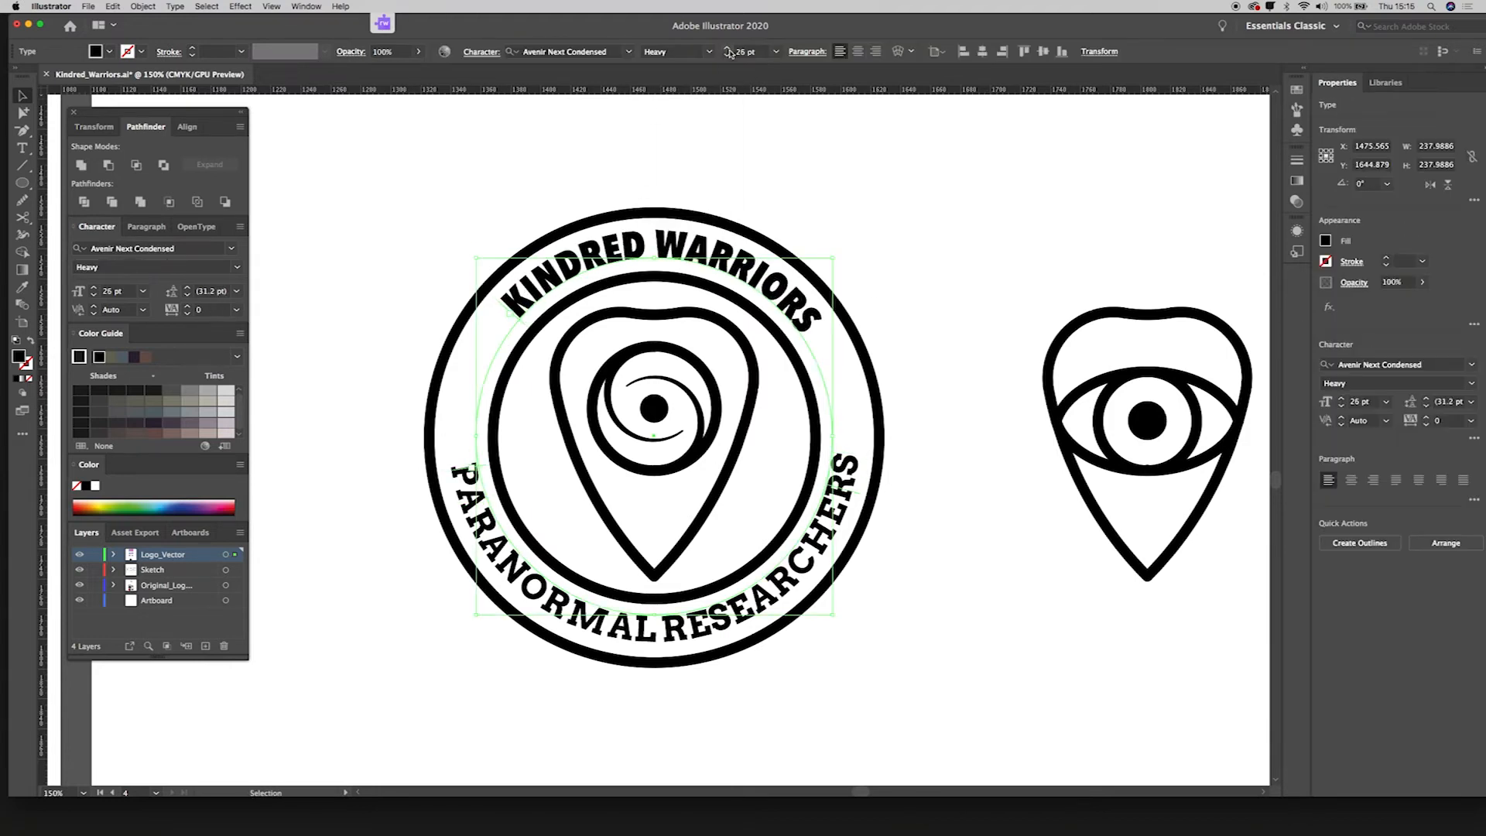
Rotate the KINDRED WARRIORS text slightly along its circle to centre it over the planchette.
drag(870, 486, 870, 488)
click(921, 433)
click(791, 294)
drag(839, 254, 835, 261)
click(857, 209)
click(797, 302)
click(906, 224)
key(super+equal)
click(808, 235)
click(1017, 226)
Set the PARANORMAL RESEARCHERS text to Avenir Next Condensed Heavy.
click(898, 500)
click(629, 52)
click(580, 123)
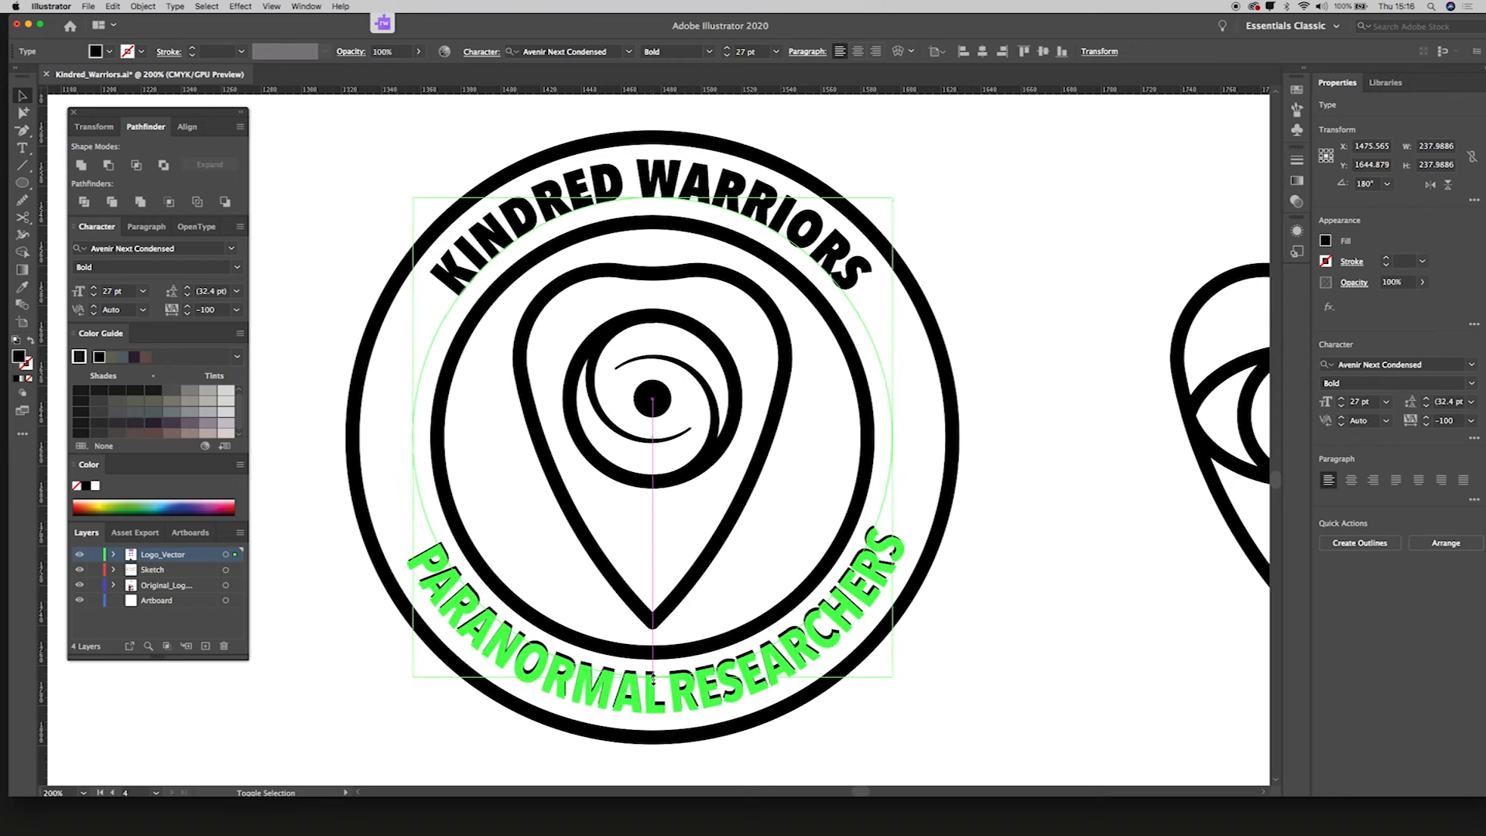
click(1010, 198)
click(884, 545)
click(710, 52)
click(671, 226)
click(845, 186)
Place a horizontal guide across the badge at the ends of the PARANORMAL RESEARCHERS text.
key(super+minus)
key(super+minus)
drag(845, 190, 852, 318)
drag(852, 90, 852, 507)
drag(852, 507, 829, 464)
click(787, 600)
Check and level both ends of the PARANORMAL RESEARCHERS text against the horizontal guide.
key(super+equal)
click(959, 275)
click(840, 483)
drag(936, 327, 936, 514)
click(831, 469)
click(929, 517)
key(super+minus)
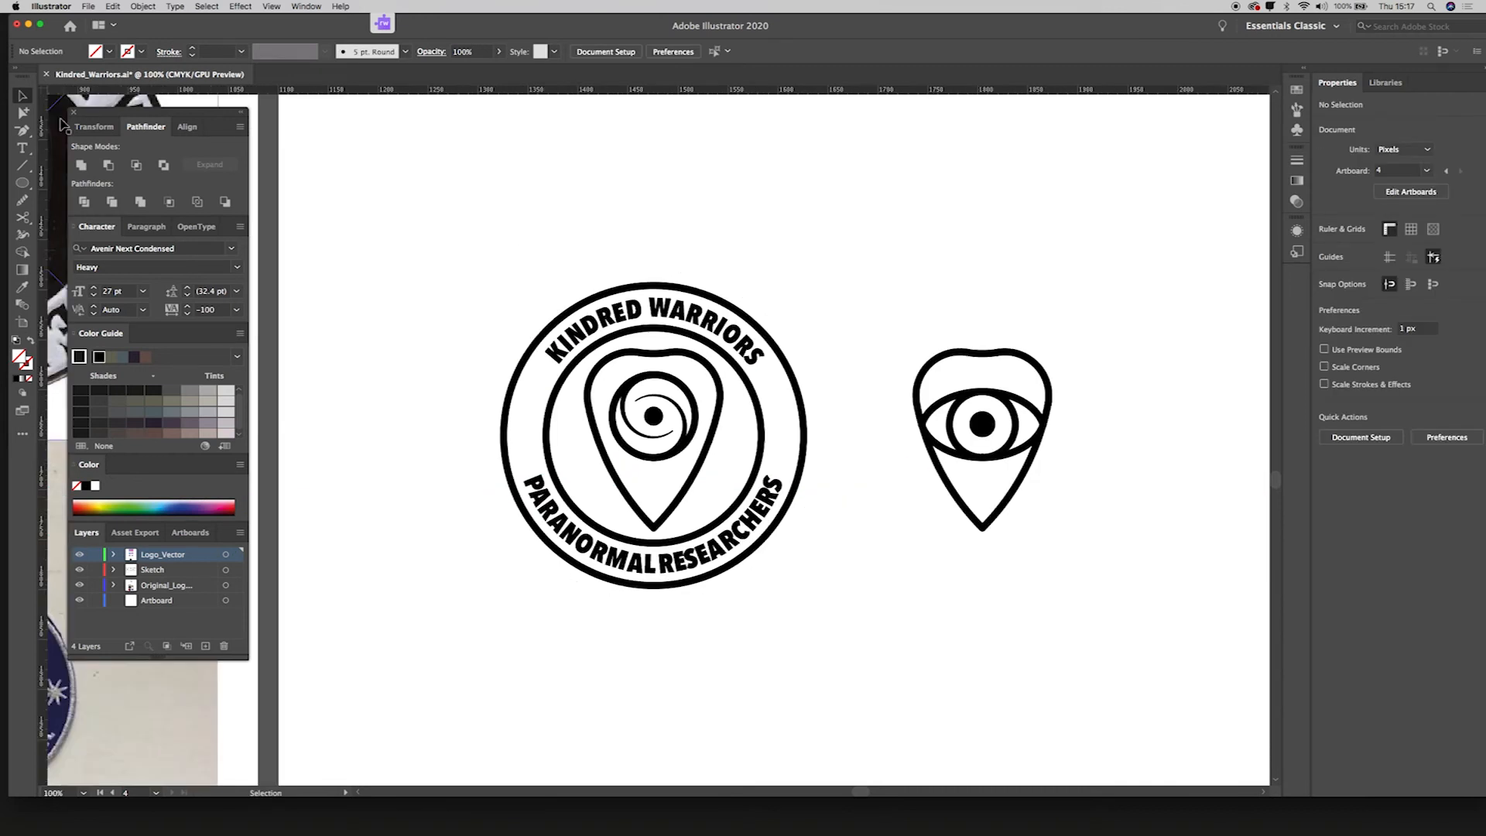
Add two text labels reading EST. and 2019 for the badge.
click(22, 148)
click(532, 218)
text(EST.)
click(22, 96)
double_click(634, 227)
drag(550, 227, 526, 439)
text(2019)
Set EST. and 2019 to Avenir Next Condensed Heavy and place them on opposite sides of the ring band.
click(481, 52)
click(488, 138)
click(550, 227)
click(481, 52)
click(488, 119)
shift+click(646, 226)
click(775, 52)
drag(637, 229, 782, 439)
Try enlarging the badge's outer circle and shifting 2019 outward to suit the wider ring band.
click(799, 384)
click(776, 408)
drag(805, 286, 816, 272)
click(808, 409)
click(851, 392)
drag(782, 439, 790, 438)
click(851, 392)
Try a larger size for the KINDRED WARRIORS text and rotate it along its circle.
click(735, 334)
click(726, 49)
click(726, 49)
drag(546, 357, 529, 385)
click(464, 434)
Try setting the PARANORMAL RESEARCHERS text to 30 pt and repositioning it within the widened ring.
click(672, 569)
click(726, 49)
click(725, 49)
click(726, 48)
drag(554, 474, 550, 460)
drag(534, 555, 526, 563)
click(464, 542)
Try tighter letter spacing on the KINDRED WARRIORS text and re-centre it along the ring.
click(672, 310)
key(alt+Left)
key(alt+Left)
drag(675, 316, 679, 316)
drag(773, 315, 776, 312)
Try moving EST. slightly outward and adjusting the end of the PARANORMAL RESEARCHERS text.
click(524, 439)
drag(525, 439, 519, 439)
click(902, 604)
click(772, 496)
drag(756, 479, 754, 484)
click(905, 575)
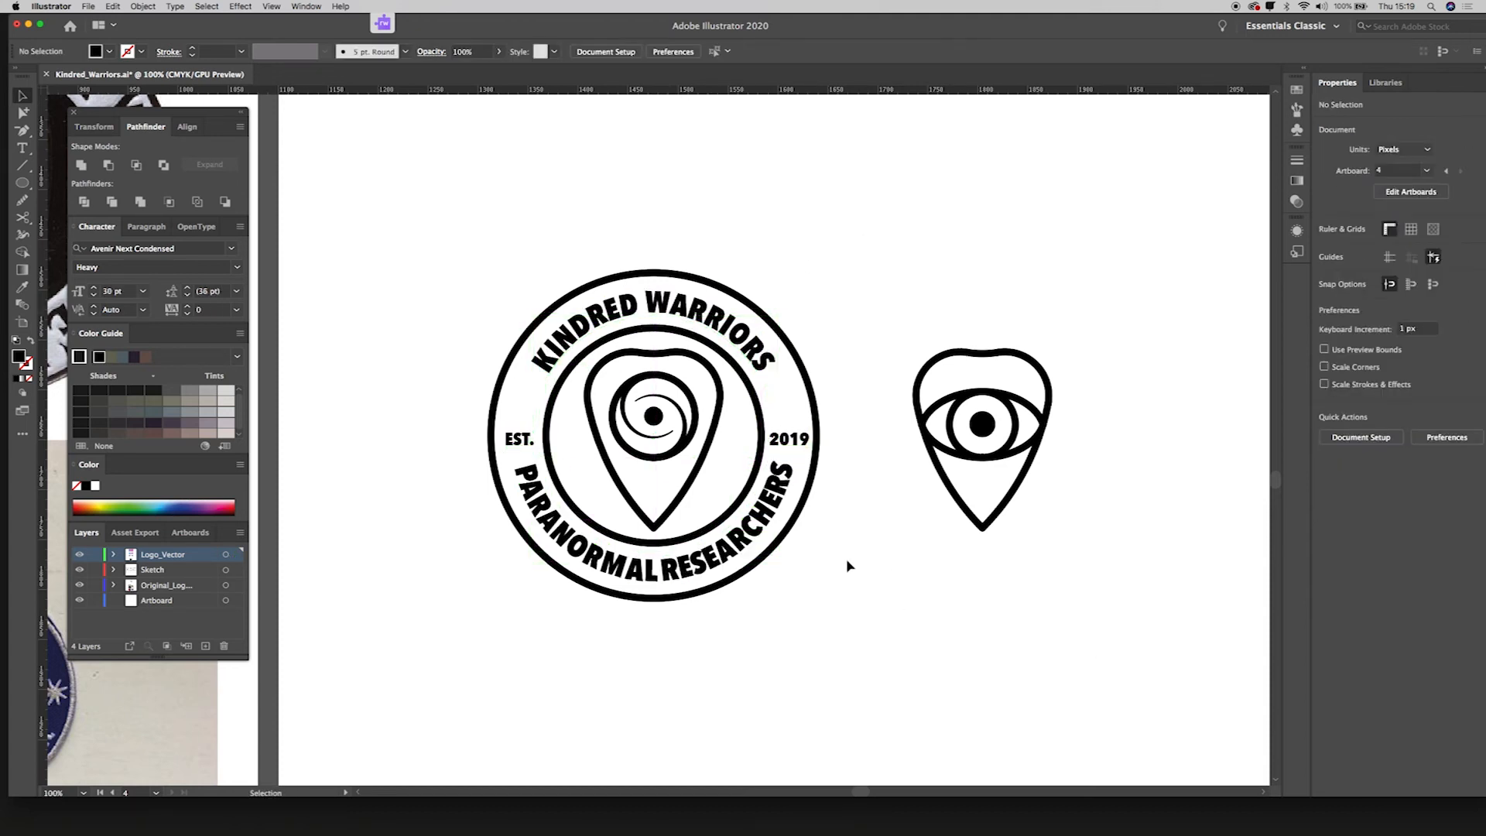
Undo the enlargement of the outer circle and the related ring text changes.
key(super+z)
key(super+z)
key(super+z)
key(super+z)
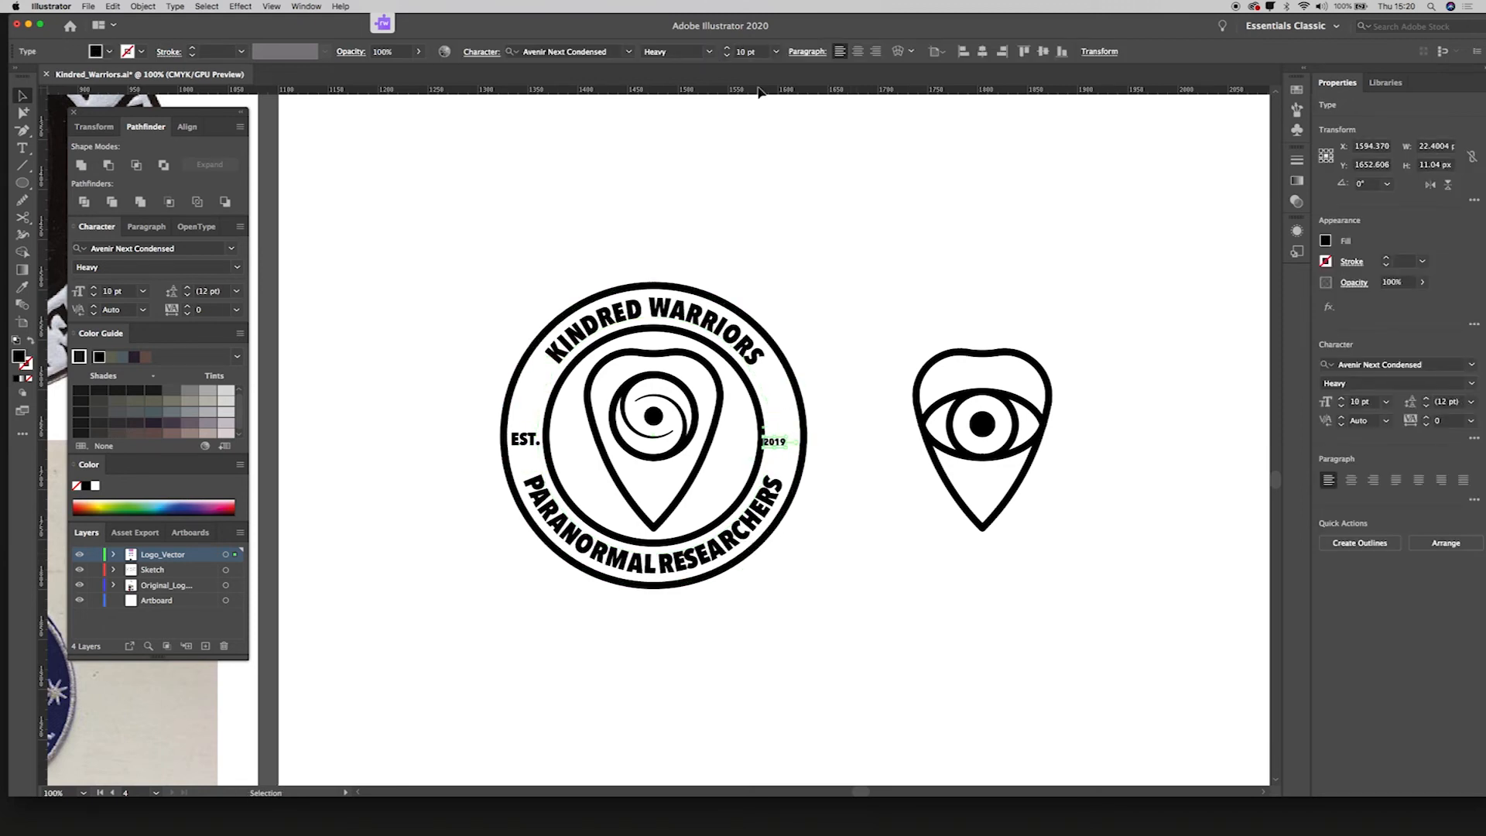
Set the EST. and 2019 labels to 12 pt and align them level with each other.
click(727, 56)
click(859, 363)
click(782, 440)
shift+click(525, 440)
click(1024, 53)
click(962, 220)
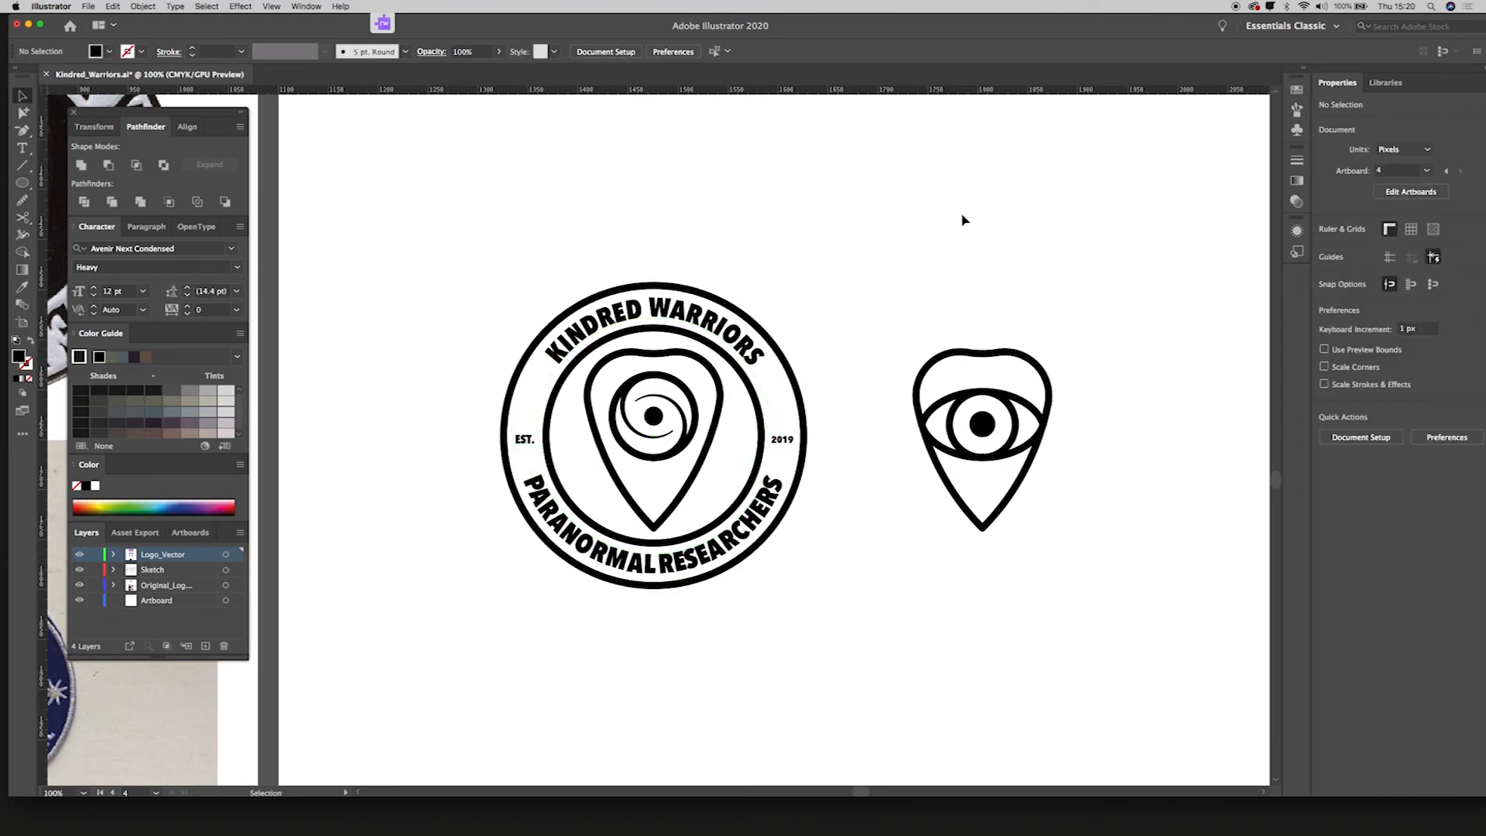
Duplicate the badge's rings and surrounding text around the planchette with the eye.
drag(812, 318, 740, 503)
drag(740, 504, 1068, 503)
click(1068, 620)
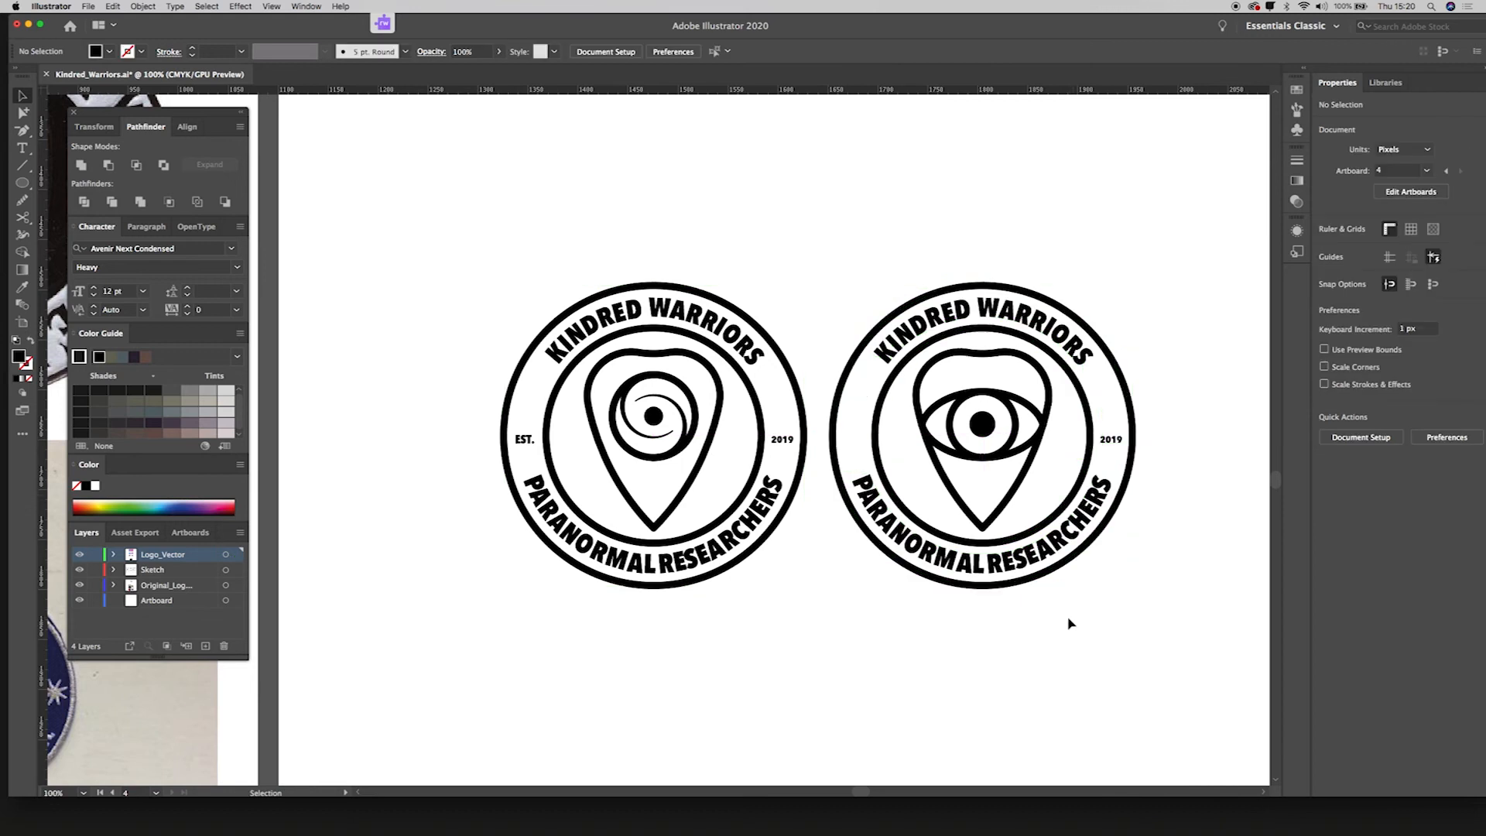
Space the two badges further apart by moving the eye badge right and the swirl badge left.
key(super+minus)
drag(1084, 315, 783, 571)
key(shift+Right)
key(shift+Right)
key(shift+Right)
key(shift+Right)
drag(534, 294, 770, 551)
key(shift+Left)
key(shift+Left)
key(shift+Left)
Group the swirl planchette's parts and place copies of both planchettes below their badges as standalone marks.
click(613, 464)
shift+click(654, 424)
key(super+g)
drag(619, 452, 618, 642)
drag(919, 446, 919, 635)
drag(776, 578, 834, 500)
drag(857, 721, 736, 521)
click(832, 514)
key(super+equal)
drag(920, 571, 758, 560)
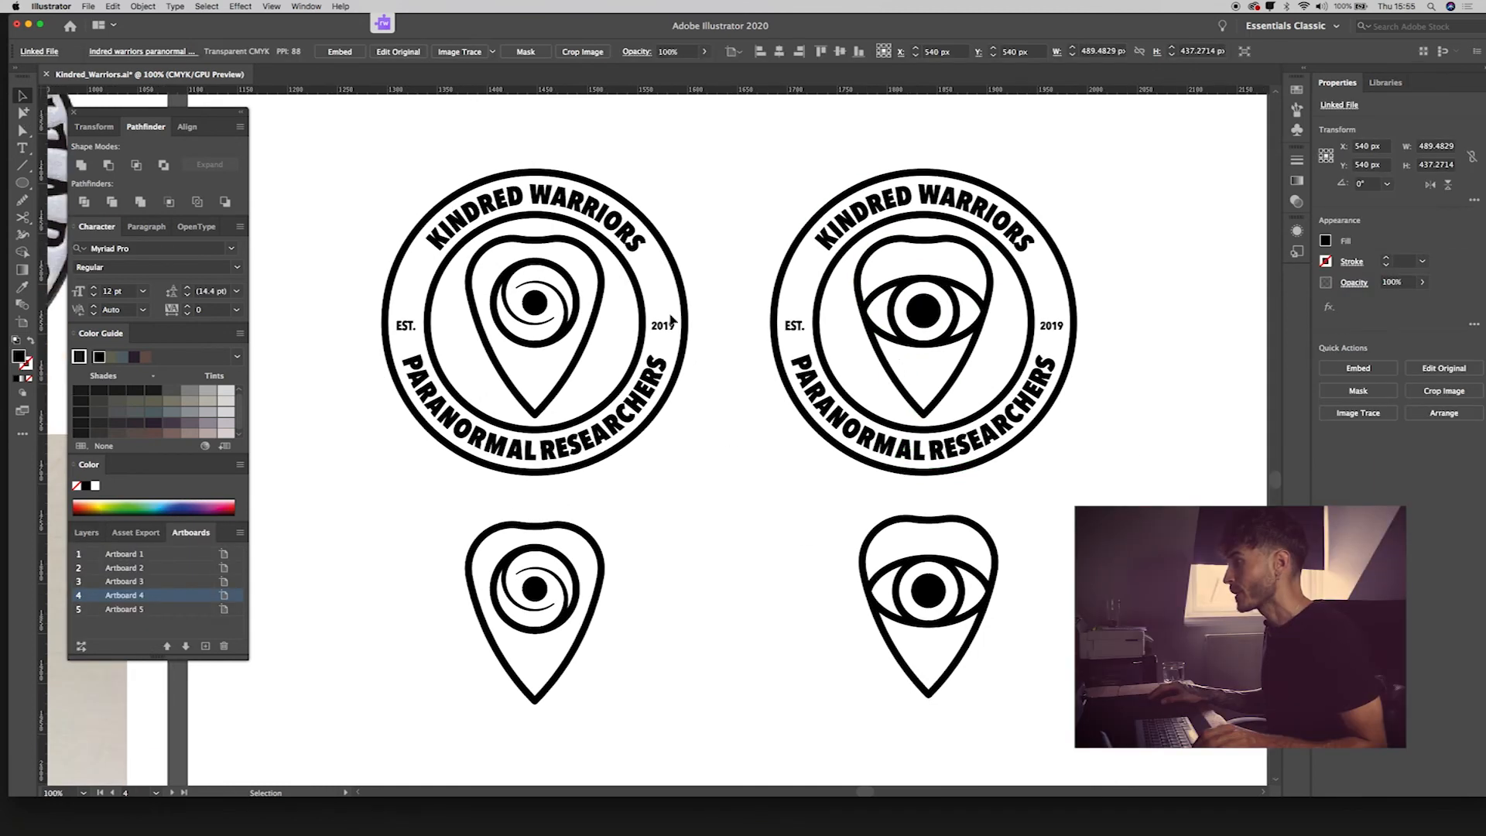
Draw two circles about 59 px wide beside the original logo and fill one with the purple of its eye.
mouse_move(460, 178)
mouse_down()
mouse_move(501, 278)
mouse_move(629, 460)
mouse_up()
drag(458, 277, 824, 580)
mouse_move(482, 207)
mouse_down()
mouse_move(805, 481)
mouse_move(969, 698)
mouse_up()
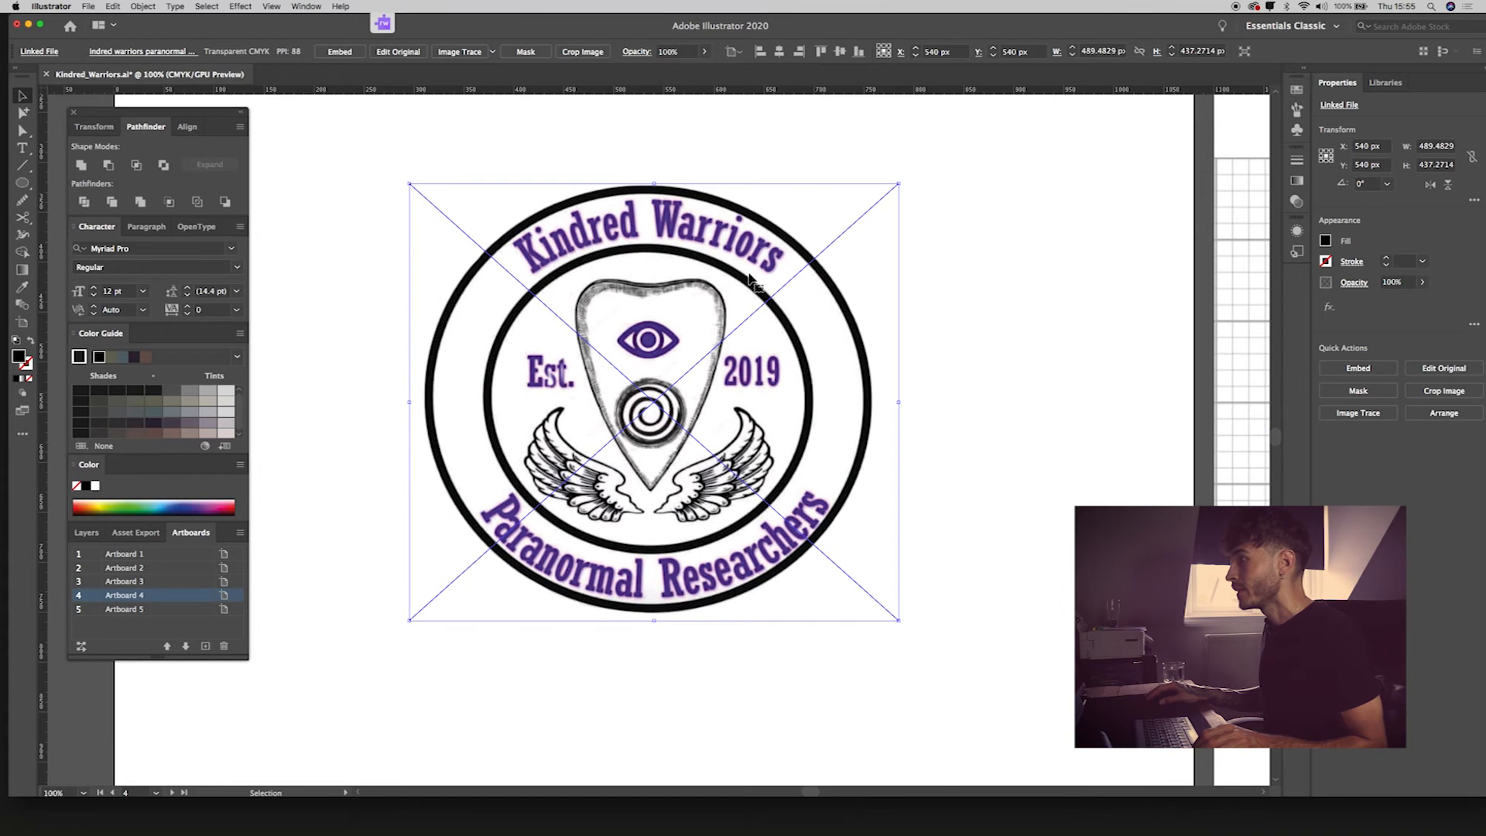
click(1001, 415)
click(869, 425)
key(a)
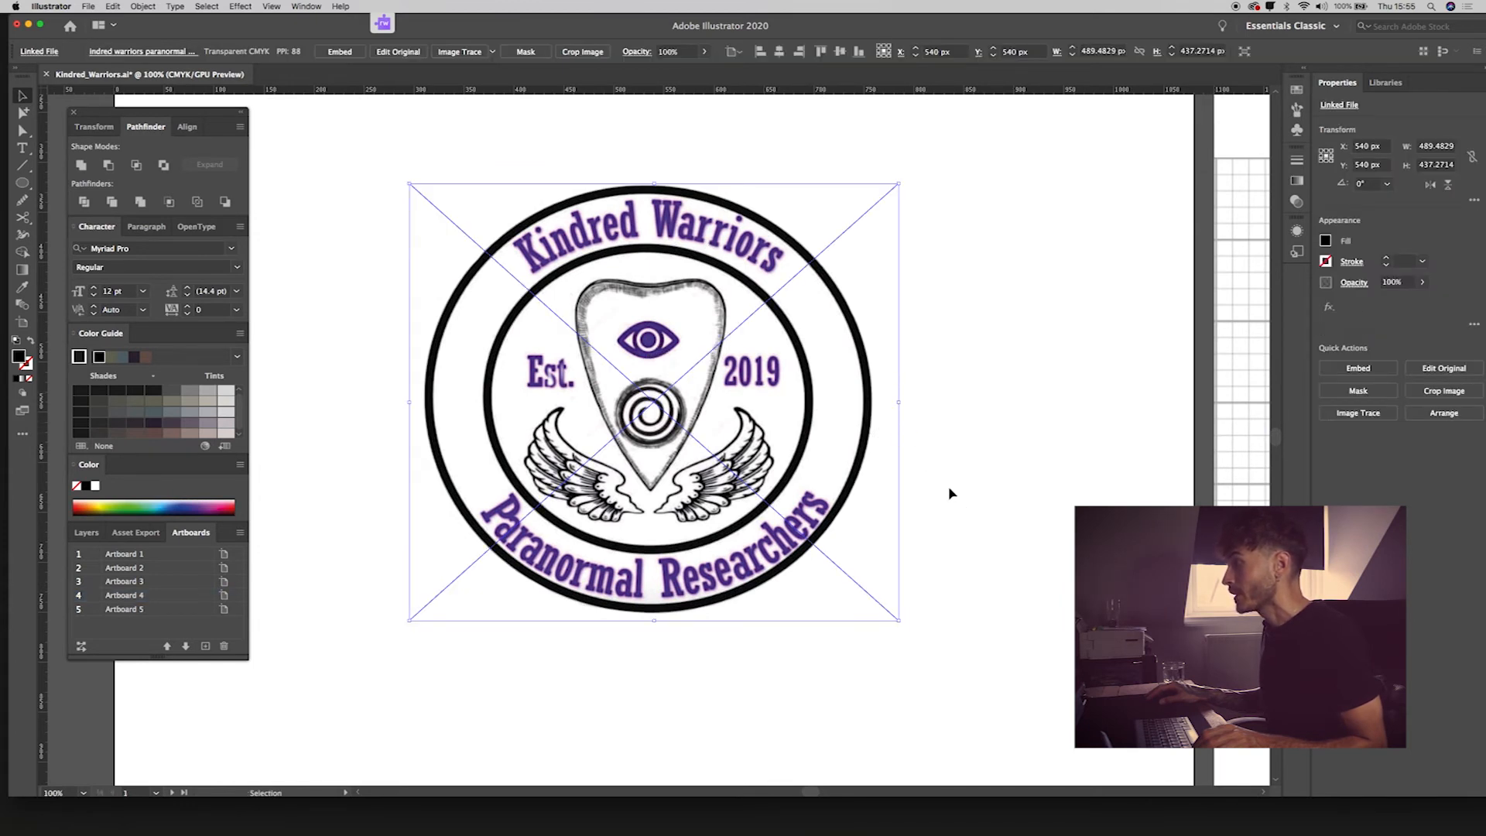
drag(1003, 549, 881, 552)
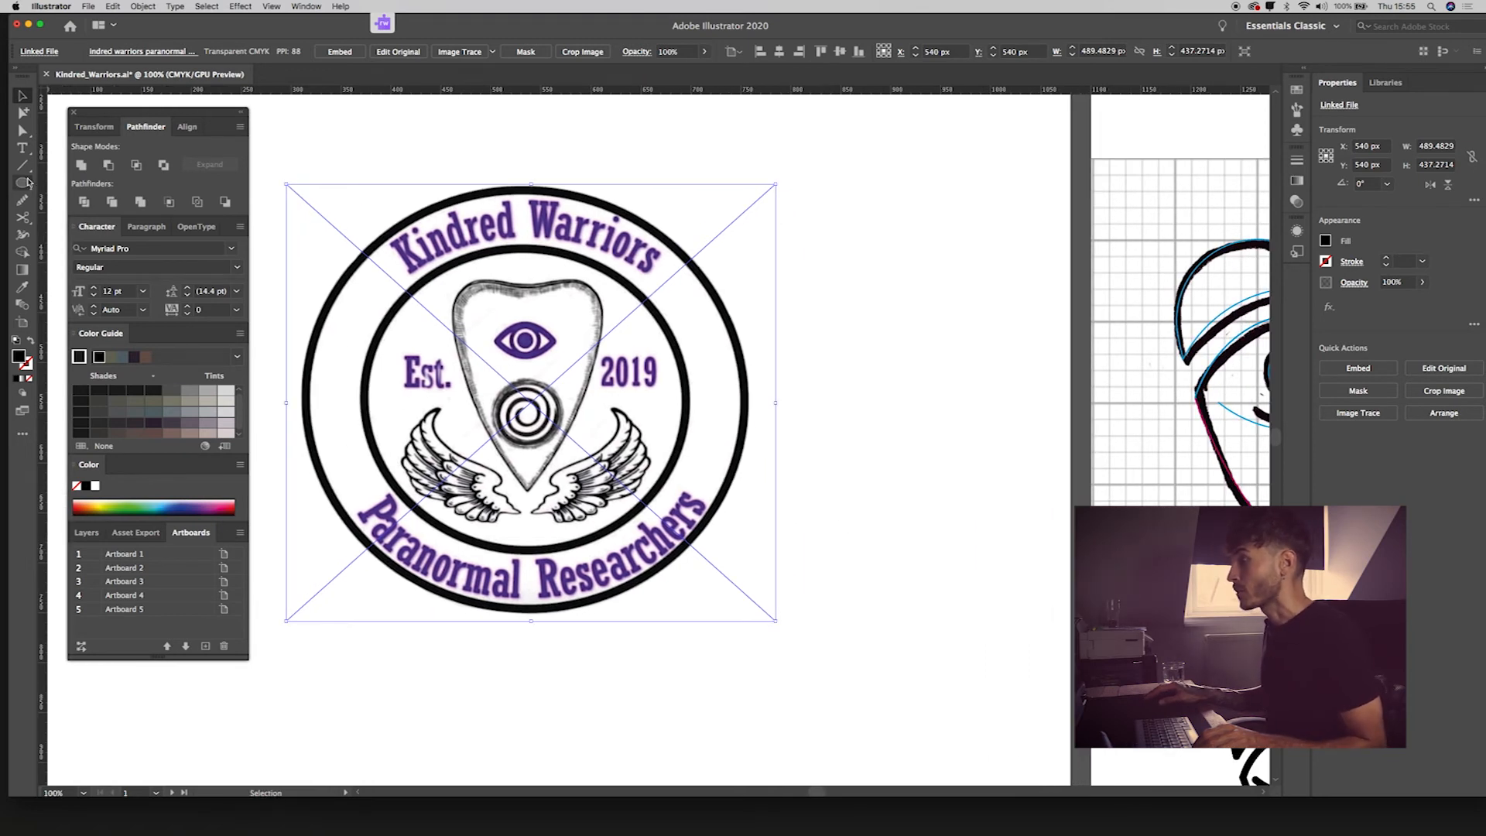
drag(846, 325, 961, 371)
key(v)
key(i)
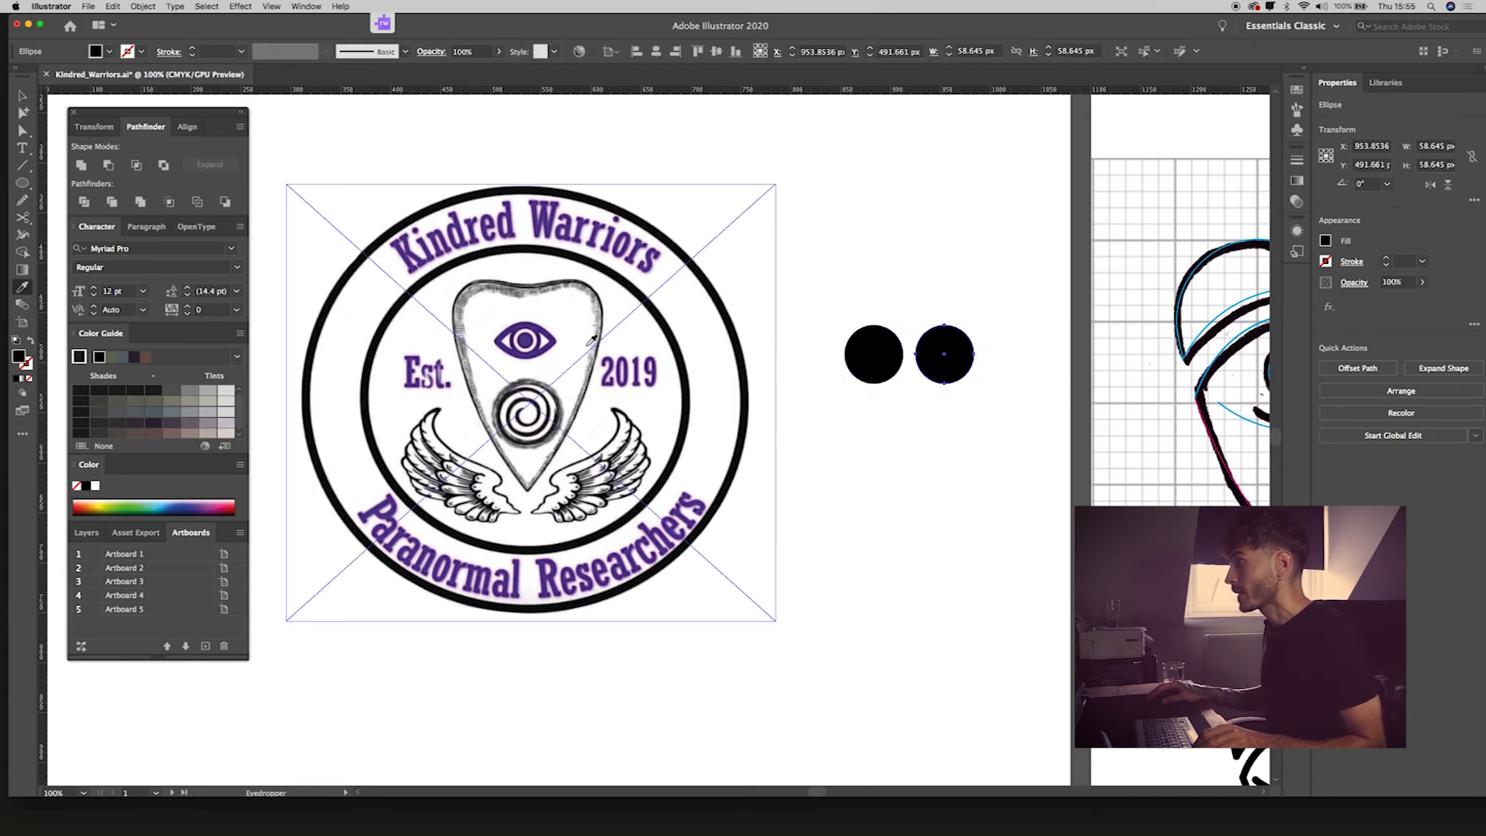
click(530, 334)
Move the black and purple circles from the original logo's artboard to the badge artboard, above the badges.
key(a)
drag(965, 285, 861, 393)
key(Delete)
key(space)
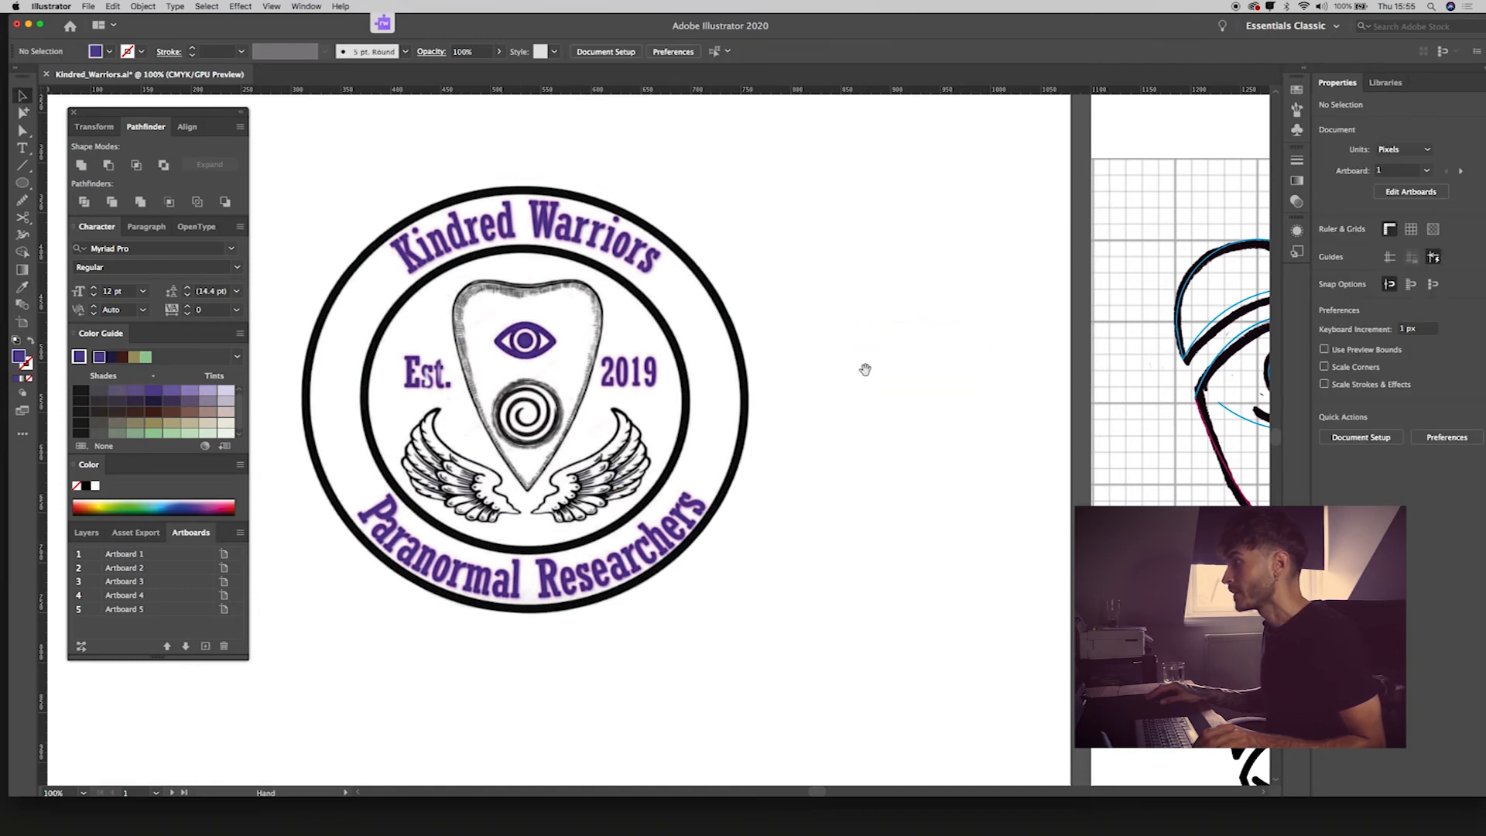
drag(966, 522, 602, 240)
drag(859, 486, 606, 233)
drag(937, 496, 672, 273)
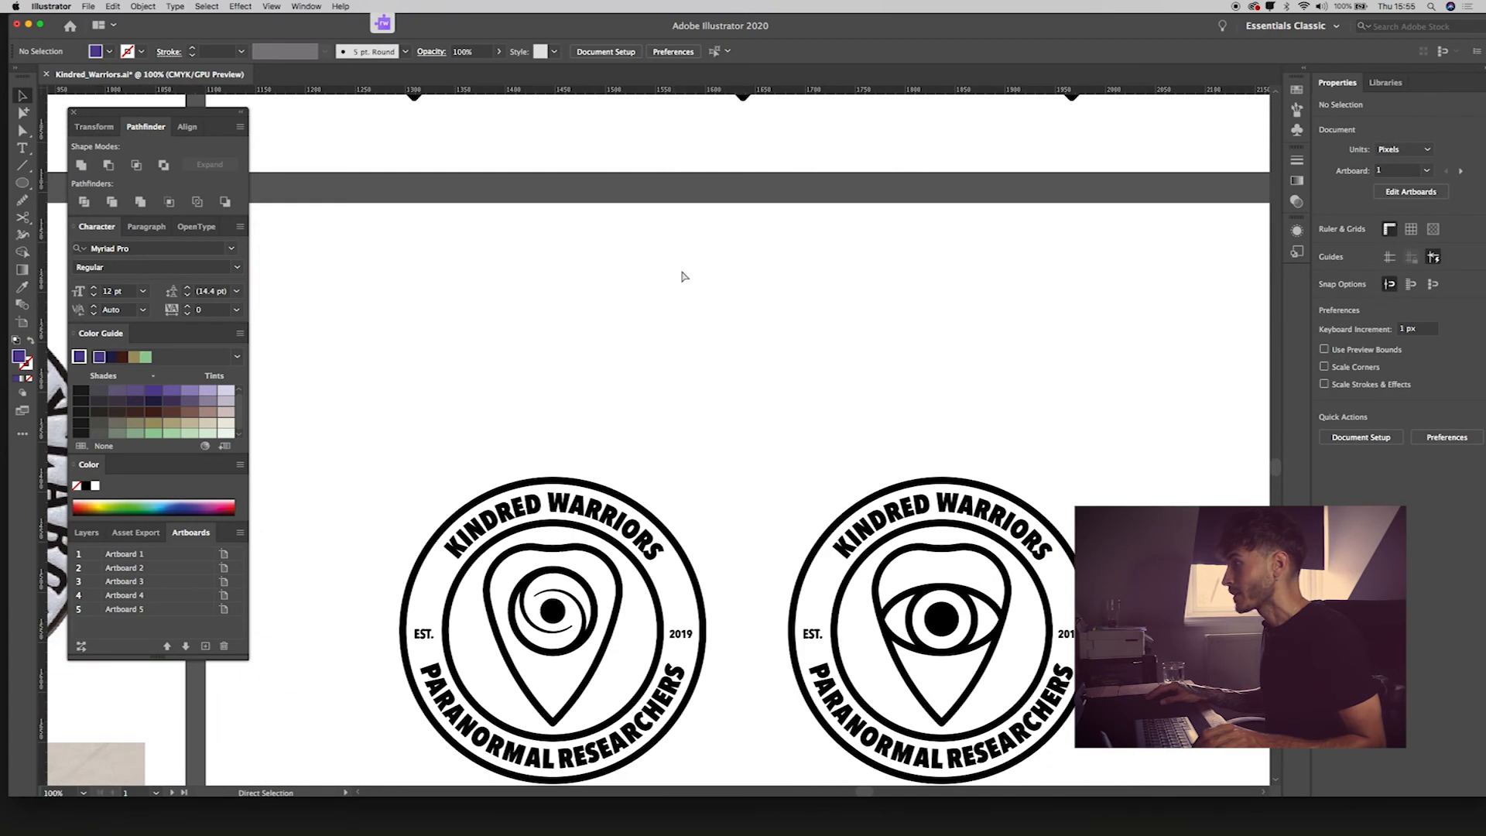
key(v)
key(super+z)
mouse_move(635, 441)
mouse_down()
mouse_move(523, 356)
mouse_move(540, 355)
mouse_up()
click(735, 353)
Shift both colour circles down, closer to the top of the swirl badge.
key(space)
drag(769, 395, 776, 275)
drag(803, 337, 738, 225)
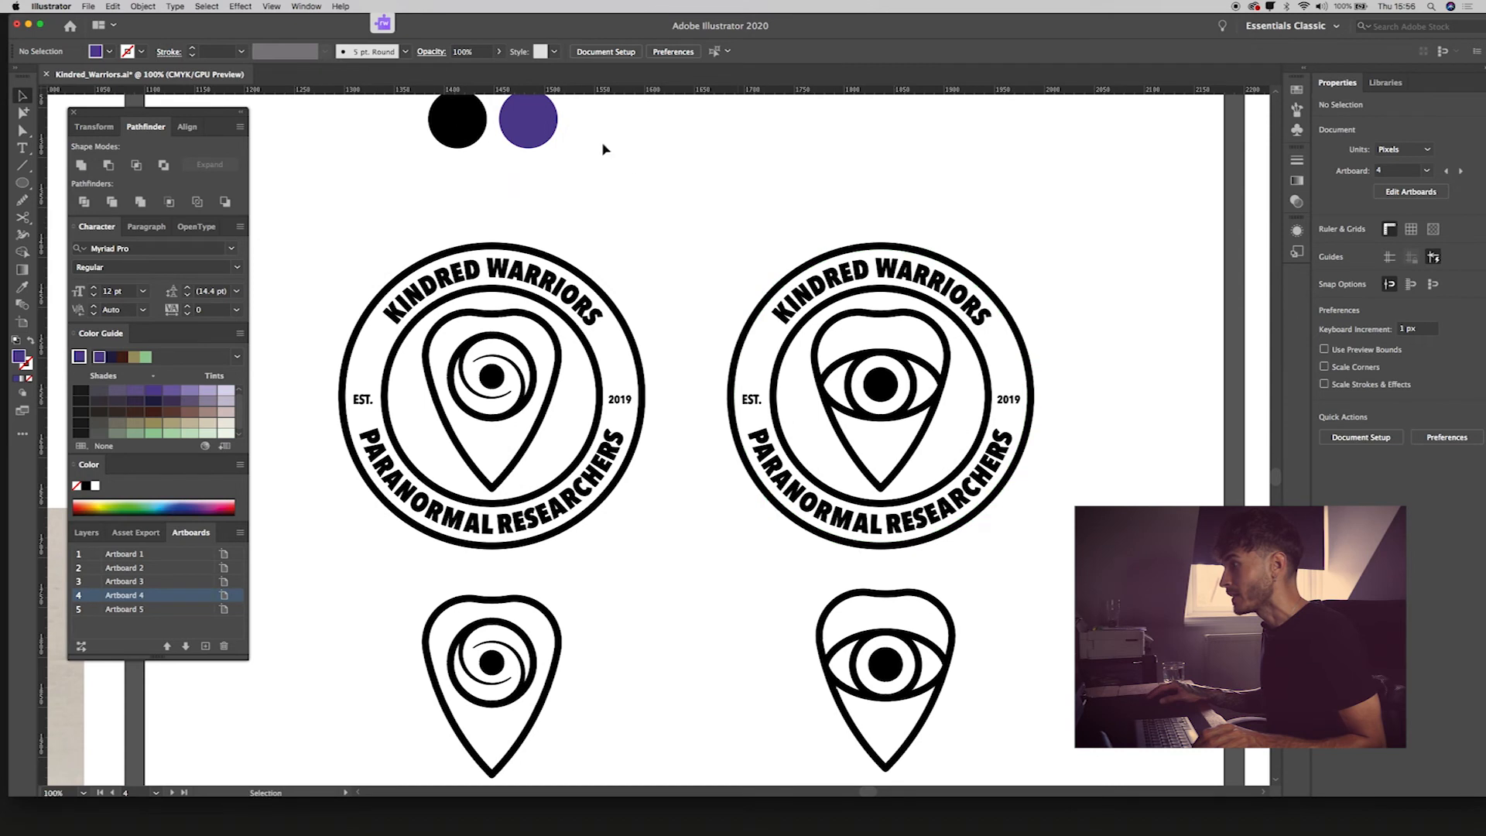
drag(603, 147, 421, 116)
key(shift+Down)
key(shift+Down)
key(shift+Down)
key(shift+Down)
key(shift+Down)
click(684, 165)
Fill the centre dots of both badges and both standalone planchettes with the purple from the colour circle.
key(a)
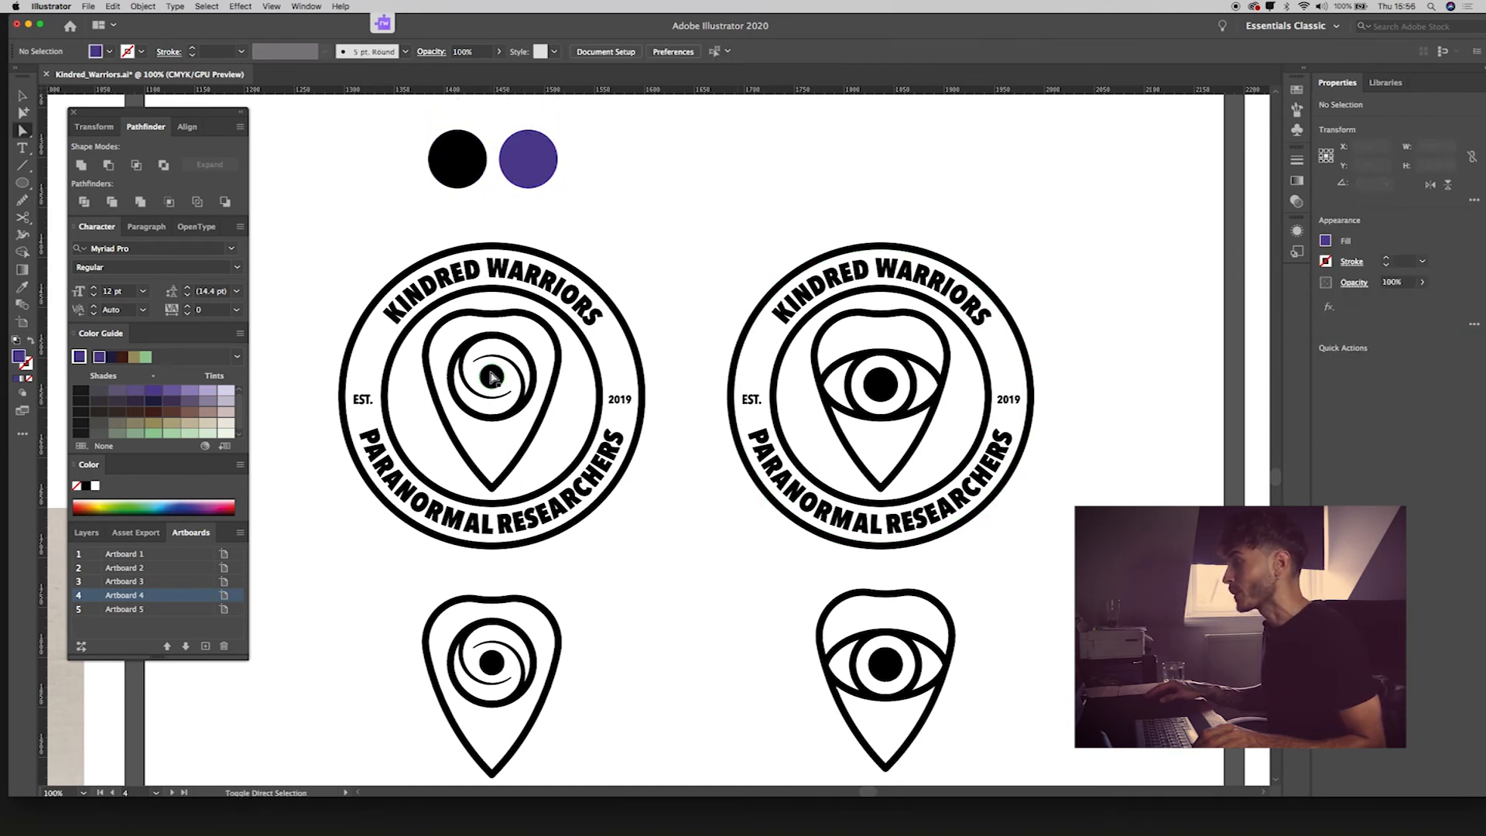
click(492, 377)
shift+click(869, 386)
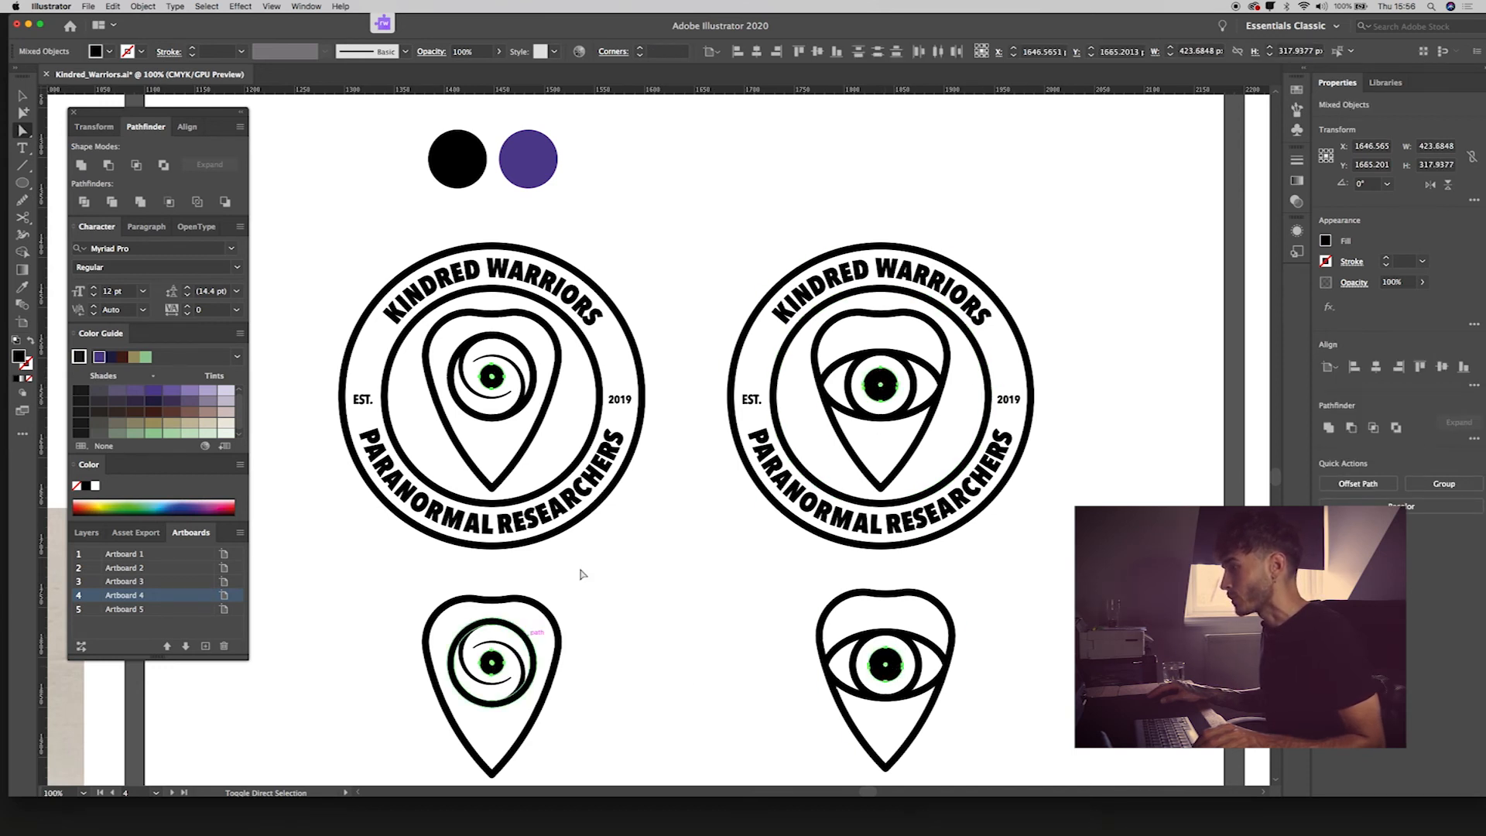
key(i)
click(538, 172)
key(v)
click(672, 175)
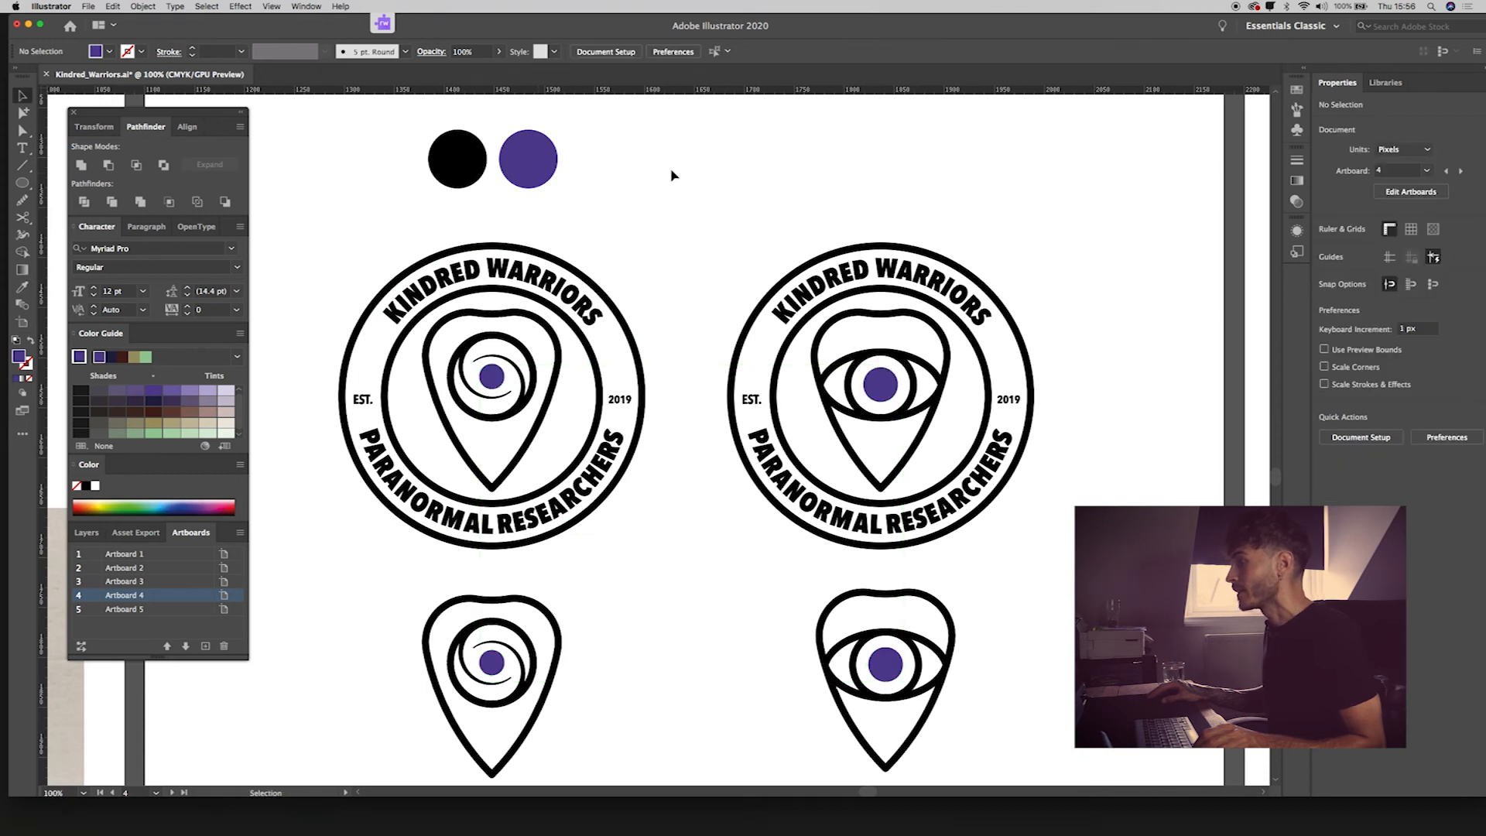